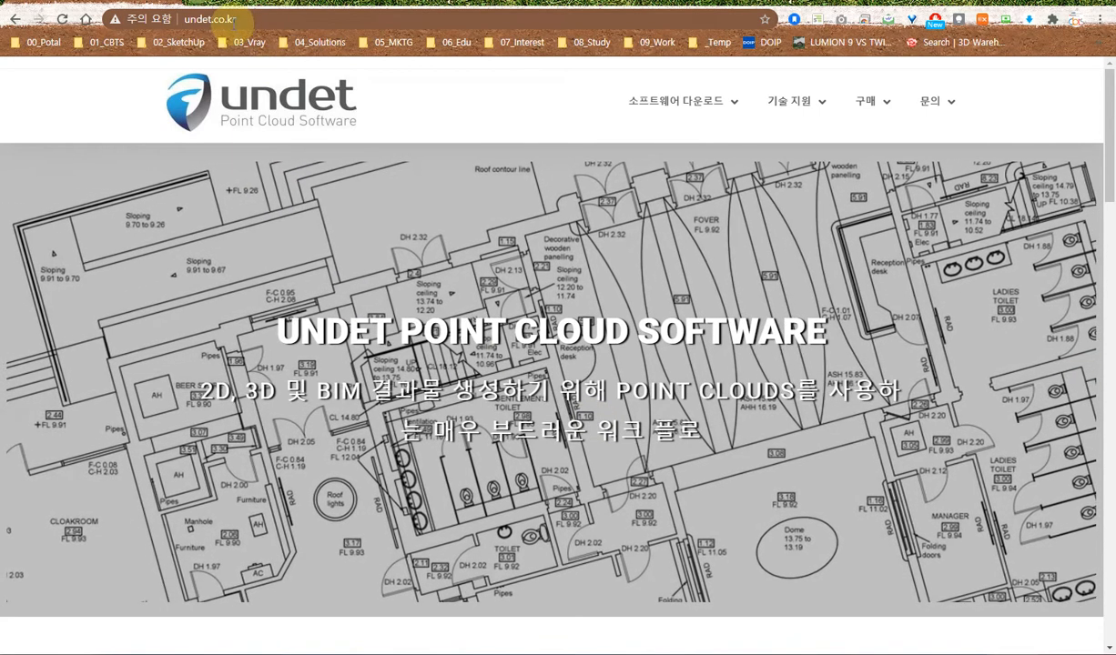
Open the Point Cloud sample data page on the Undet site and find the 1.2 GB wooden church demo.
{"action": "mouse_move", "coordinate": [790, 103]}
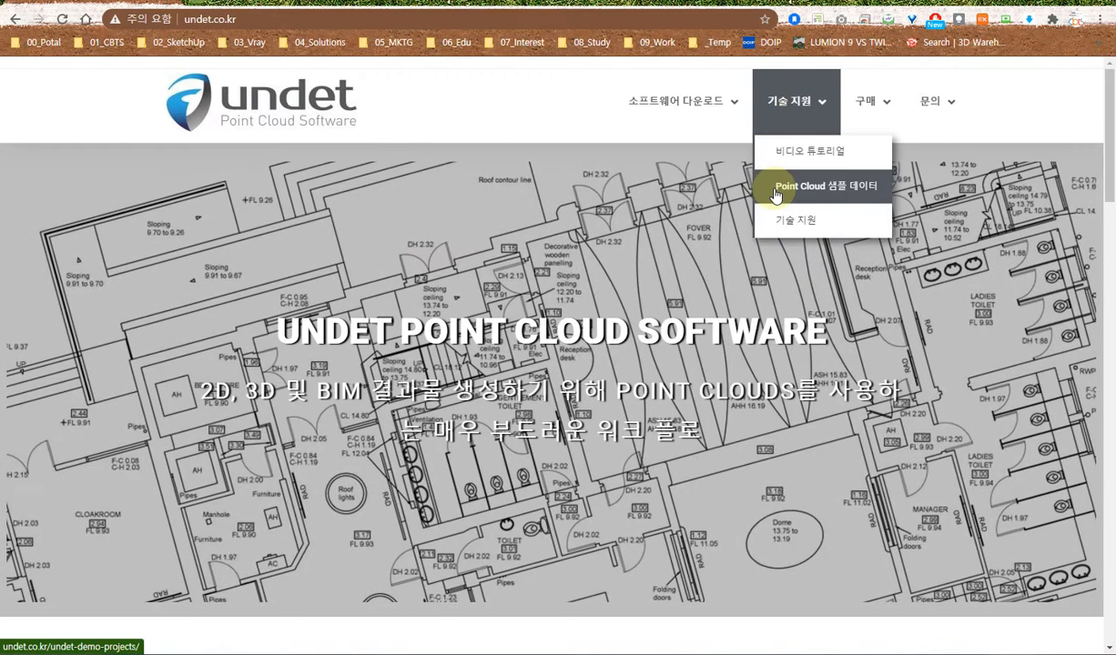
{"action": "left_click", "coordinate": [783, 191]}
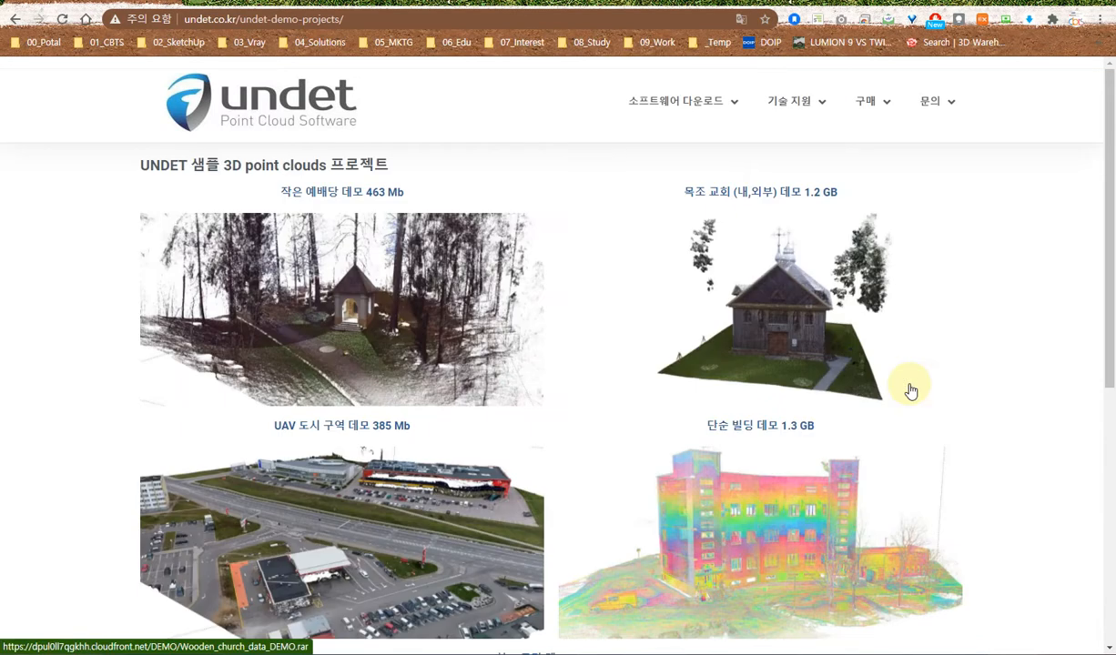
{"action": "scroll", "coordinate": [911, 391], "scroll_direction": "down", "scroll_amount": 5}
{"action": "scroll", "coordinate": [909, 392], "scroll_direction": "up", "scroll_amount": 5}
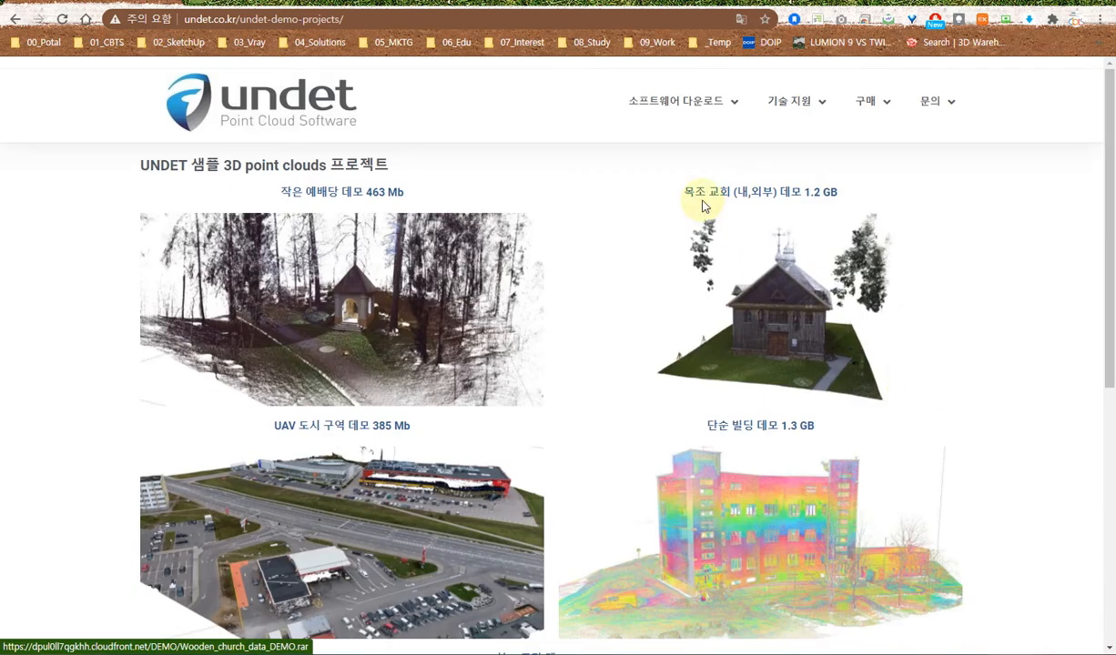
{"action": "scroll", "coordinate": [692, 300], "scroll_direction": "down", "scroll_amount": 5}
{"action": "scroll", "coordinate": [666, 312], "scroll_direction": "up", "scroll_amount": 5}
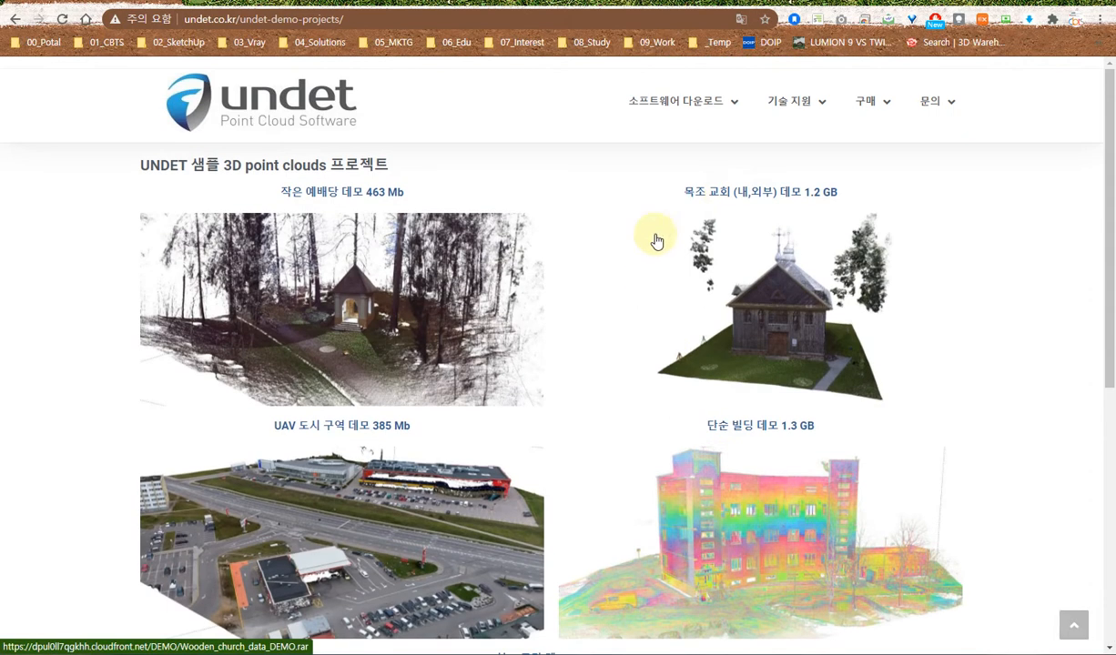
{"action": "left_click_drag", "start_coordinate": [675, 192], "coordinate": [845, 193]}
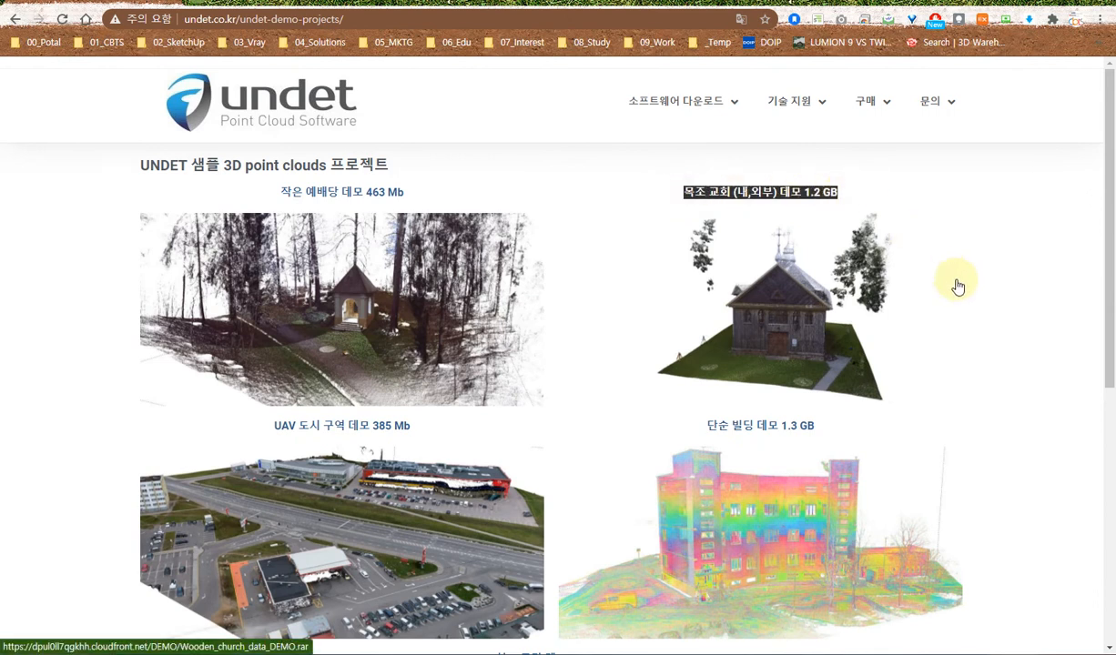
{"action": "left_click", "coordinate": [1013, 295]}
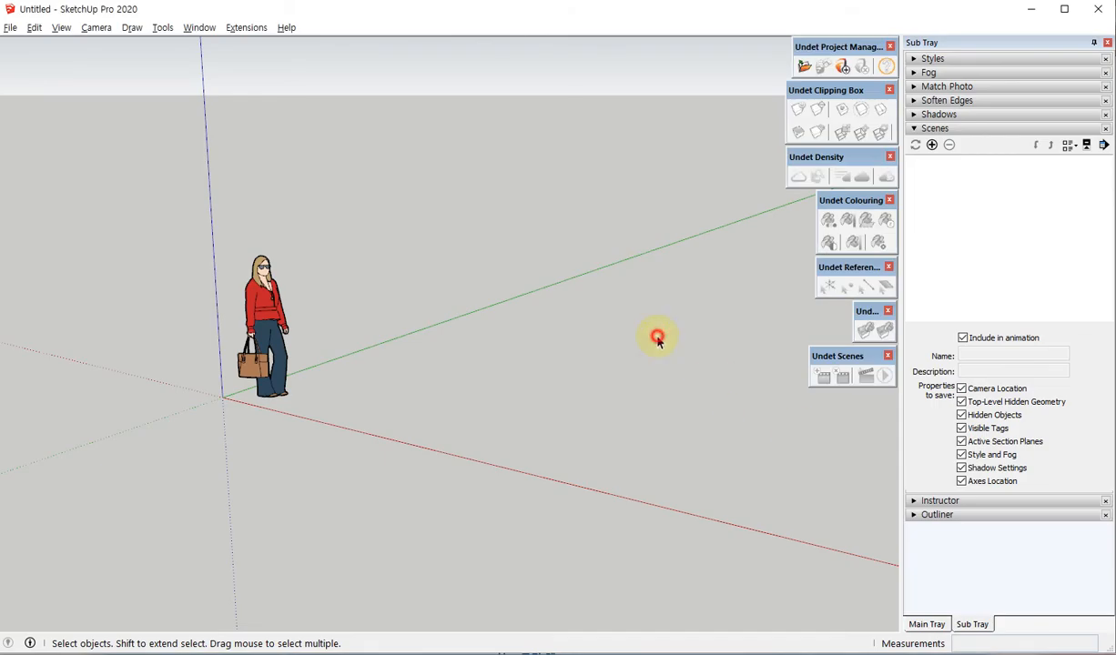
Switch to SketchUp and open the Undet point cloud project Wooden_church_data_DEMO.ipcp.
{"action": "left_click", "coordinate": [657, 338]}
{"action": "left_click", "coordinate": [805, 67]}
{"action": "left_click", "coordinate": [506, 332]}
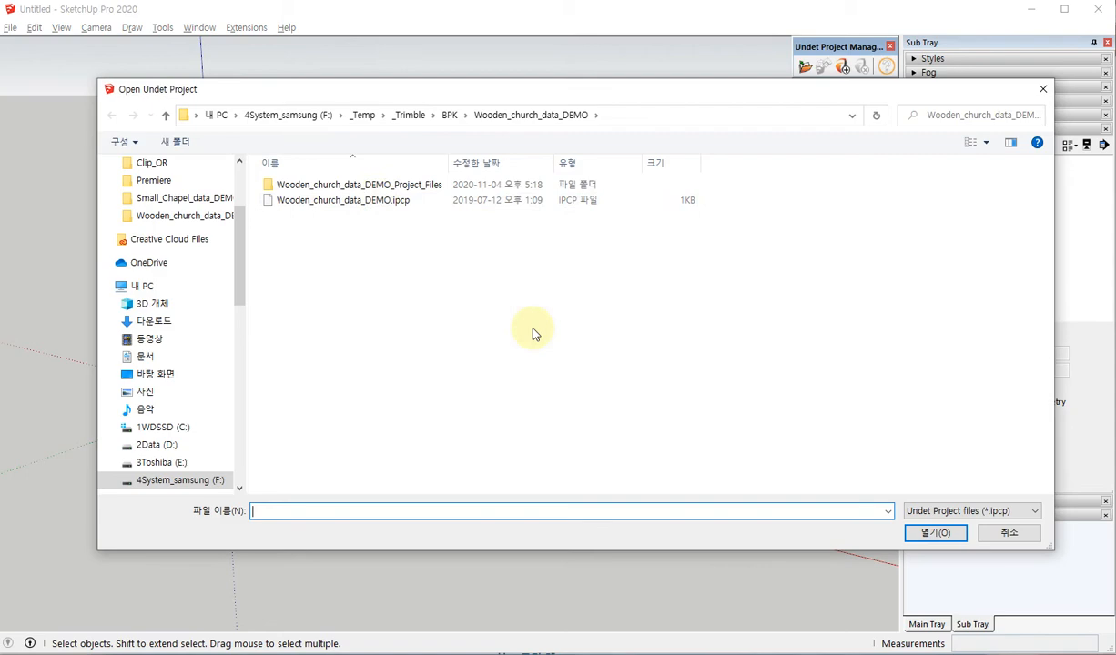
{"action": "left_click", "coordinate": [376, 201]}
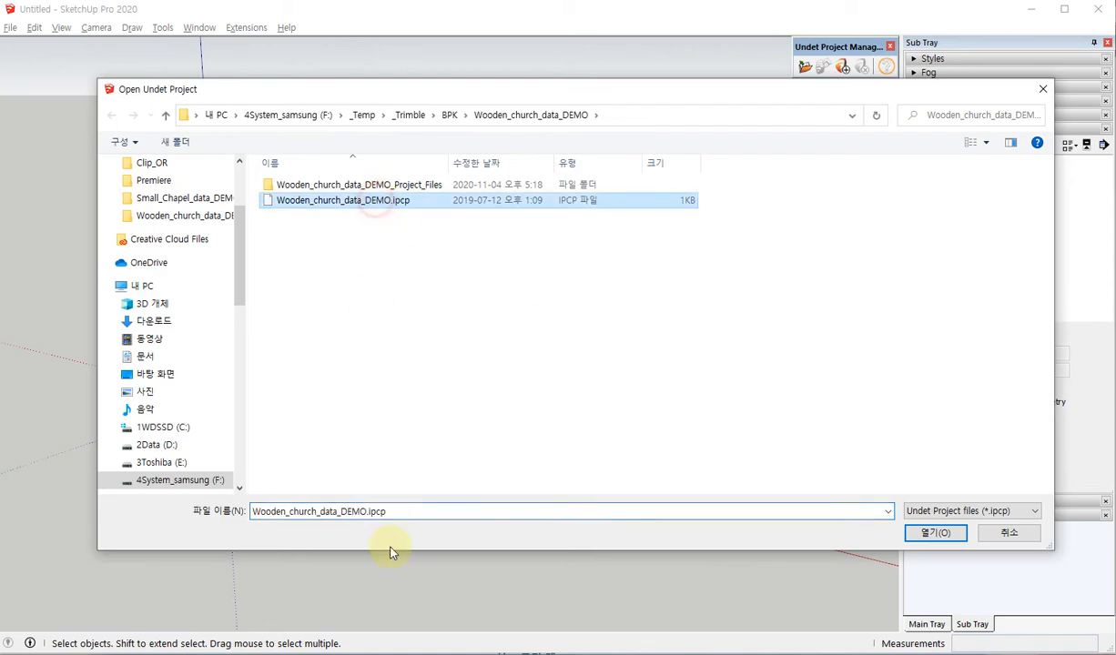
{"action": "left_click_drag", "start_coordinate": [652, 93], "coordinate": [603, 114]}
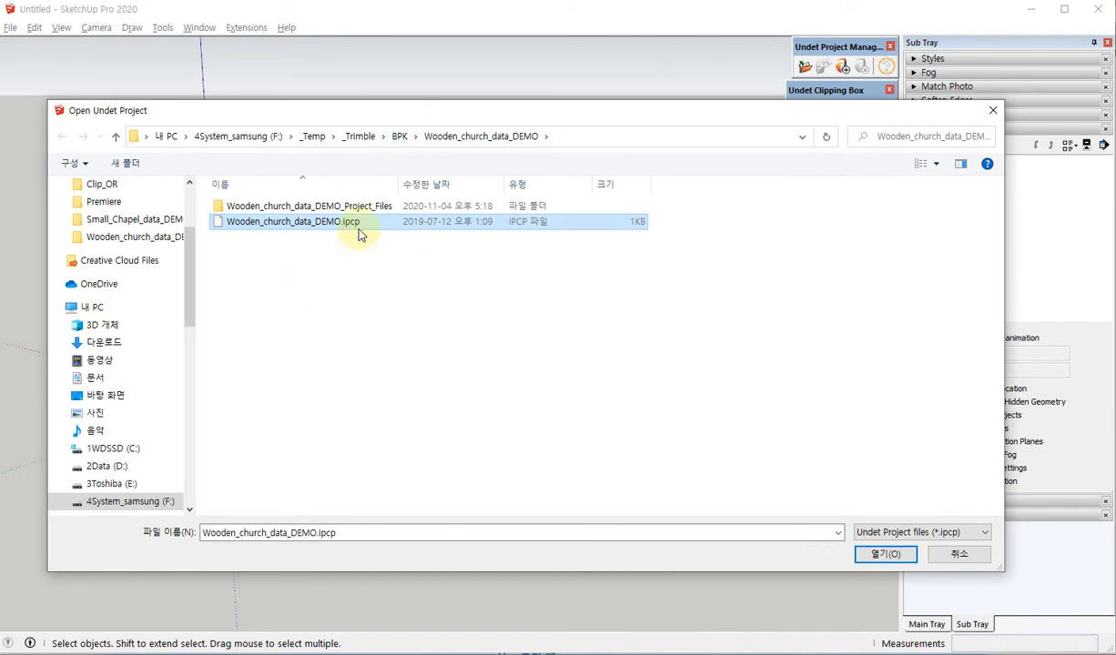
{"action": "left_click", "coordinate": [897, 557]}
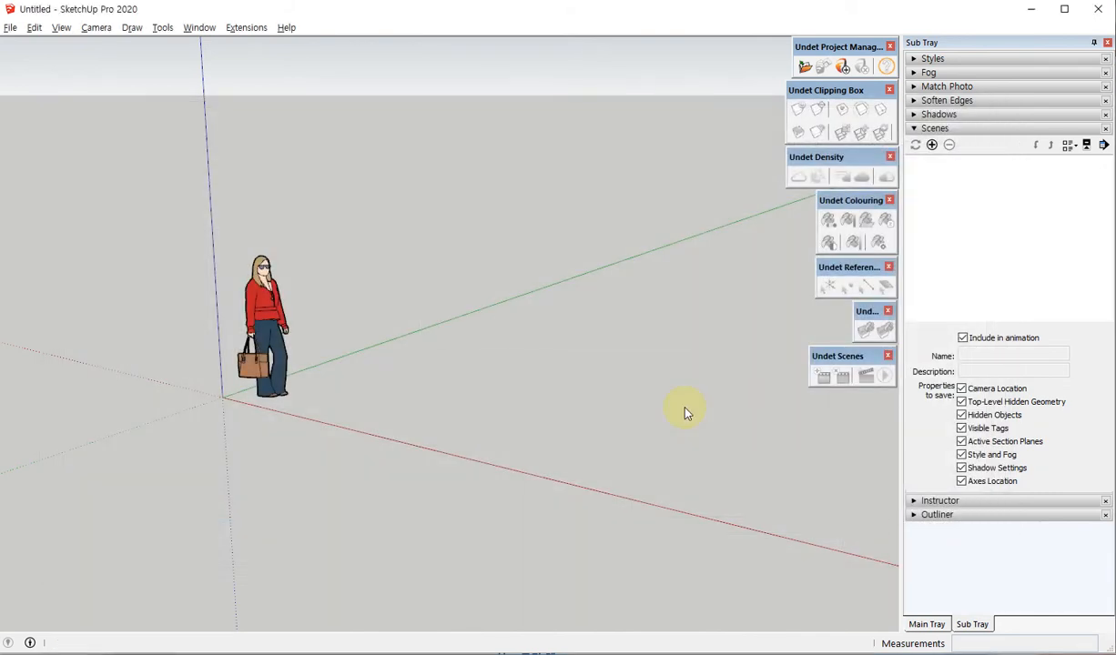
Leave the scaling of the clipping box around the church point cloud and deselect the box.
{"action": "scroll", "coordinate": [653, 366], "scroll_direction": "down", "scroll_amount": 5}
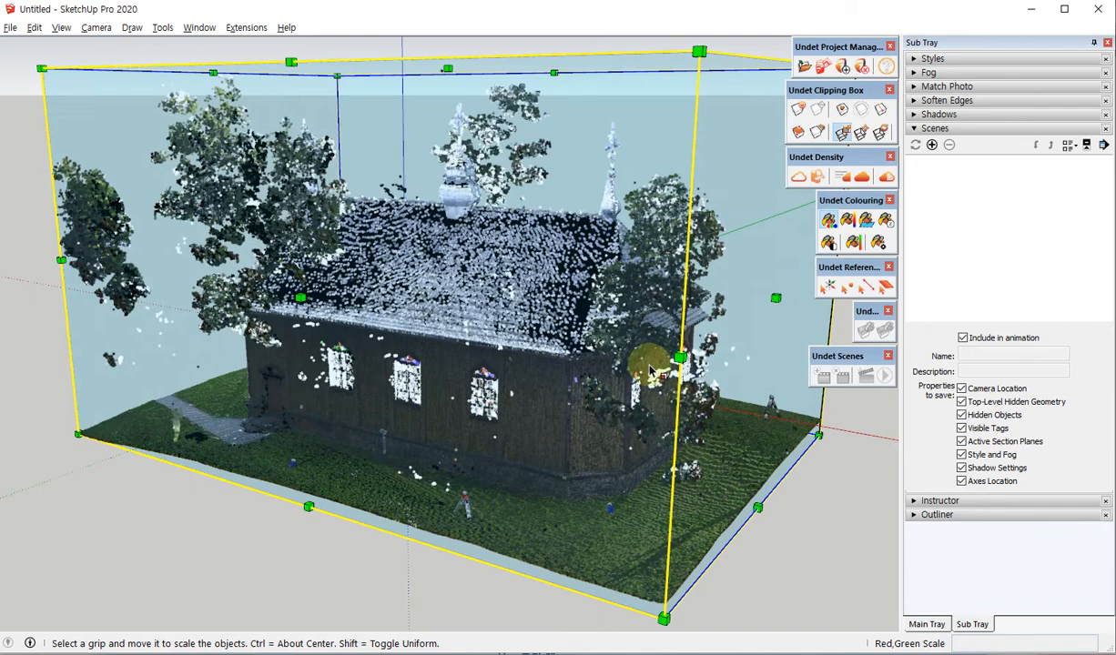
{"action": "middle_click_drag", "start_coordinate": [511, 319], "coordinate": [549, 389]}
{"action": "key", "text": "space"}
{"action": "left_click", "coordinate": [451, 109]}
Examine the church point cloud from several sides, looking at the roof, the spires and the windowed end walls.
{"action": "scroll", "coordinate": [457, 337], "scroll_direction": "up", "scroll_amount": 1}
{"action": "scroll", "coordinate": [582, 378], "scroll_direction": "up", "scroll_amount": 4}
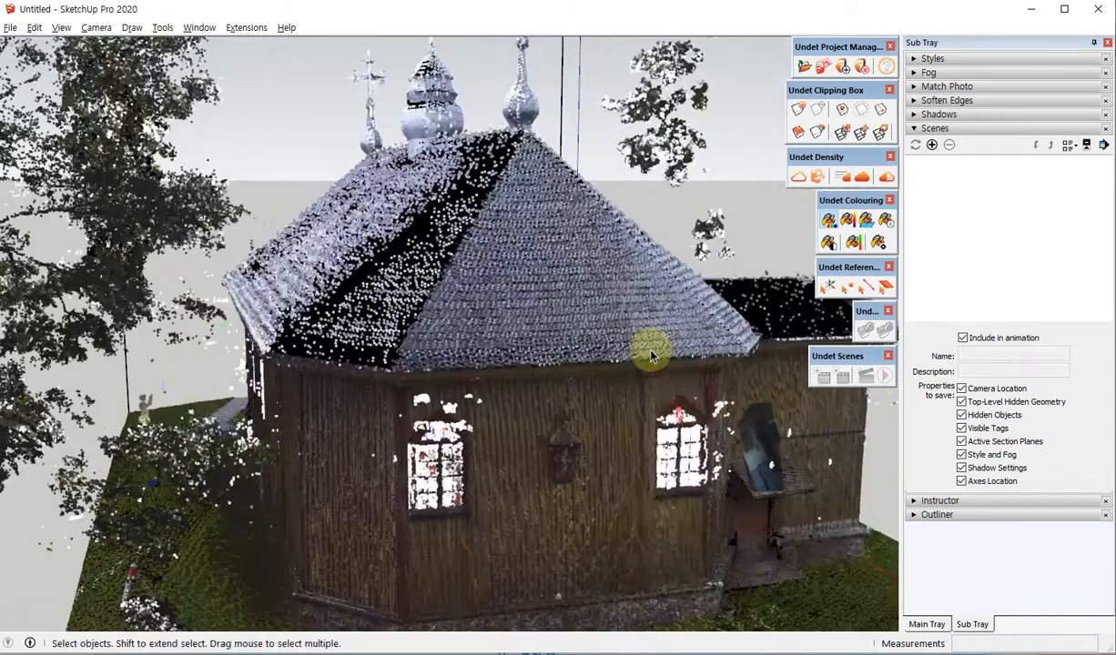
{"action": "middle_click_drag", "start_coordinate": [218, 310], "coordinate": [455, 364]}
{"action": "scroll", "coordinate": [314, 291], "scroll_direction": "down", "scroll_amount": 4}
{"action": "middle_click_drag", "start_coordinate": [204, 317], "coordinate": [526, 338]}
{"action": "scroll", "coordinate": [521, 330], "scroll_direction": "up", "scroll_amount": 4}
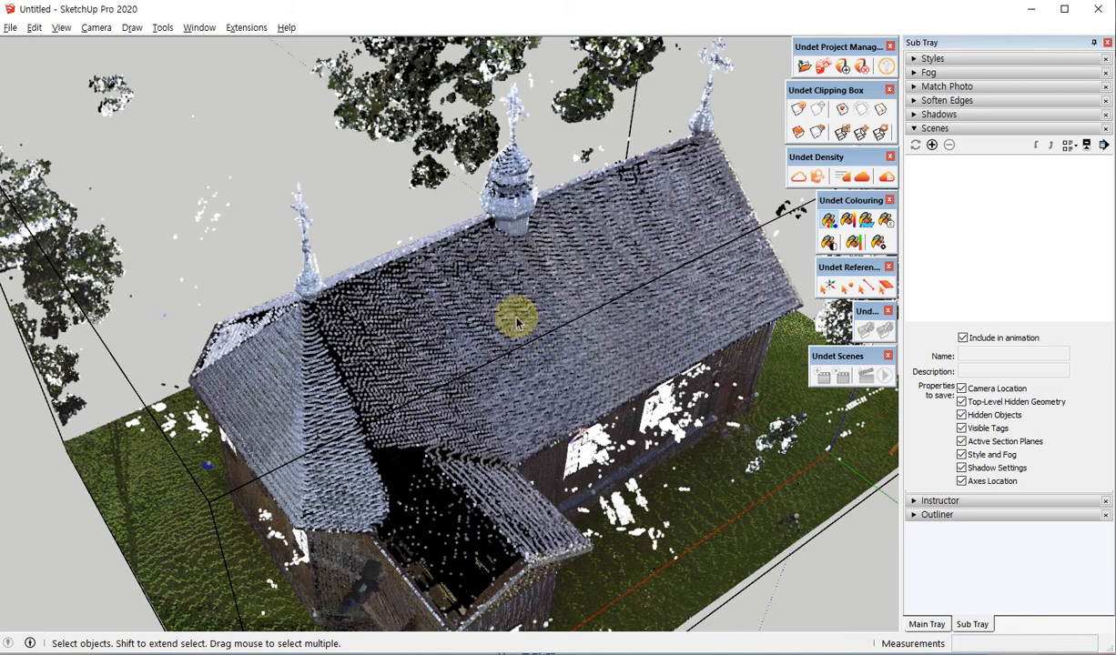
{"action": "scroll", "coordinate": [517, 321], "scroll_direction": "down", "scroll_amount": 5}
{"action": "middle_click_drag", "start_coordinate": [523, 179], "coordinate": [622, 278]}
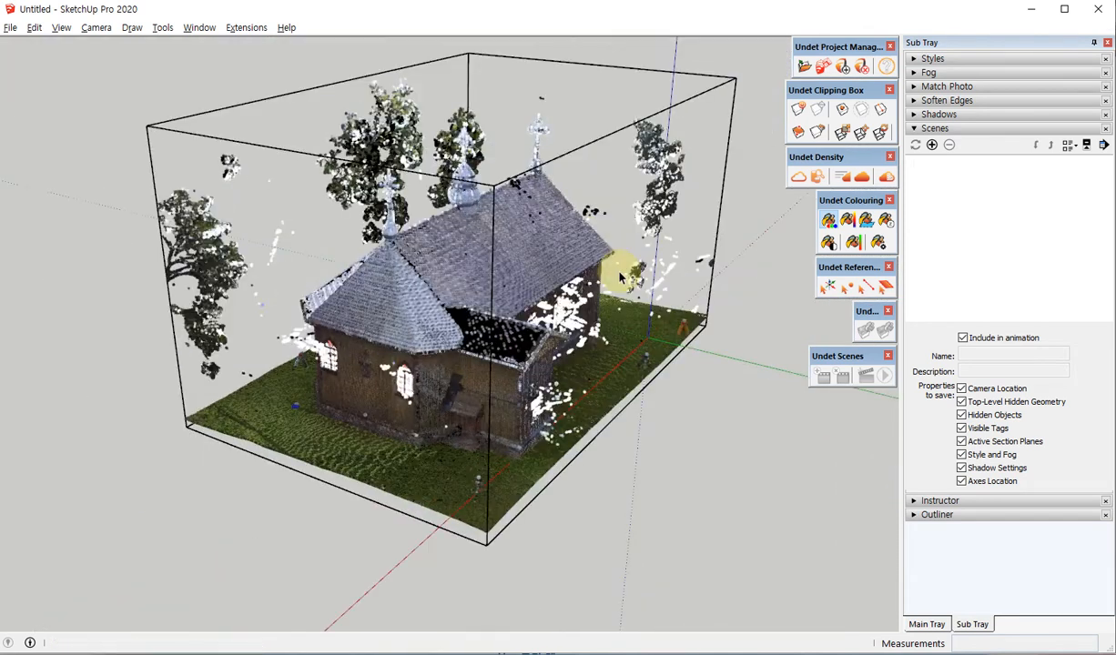
{"action": "scroll", "coordinate": [314, 368], "scroll_direction": "up", "scroll_amount": 8}
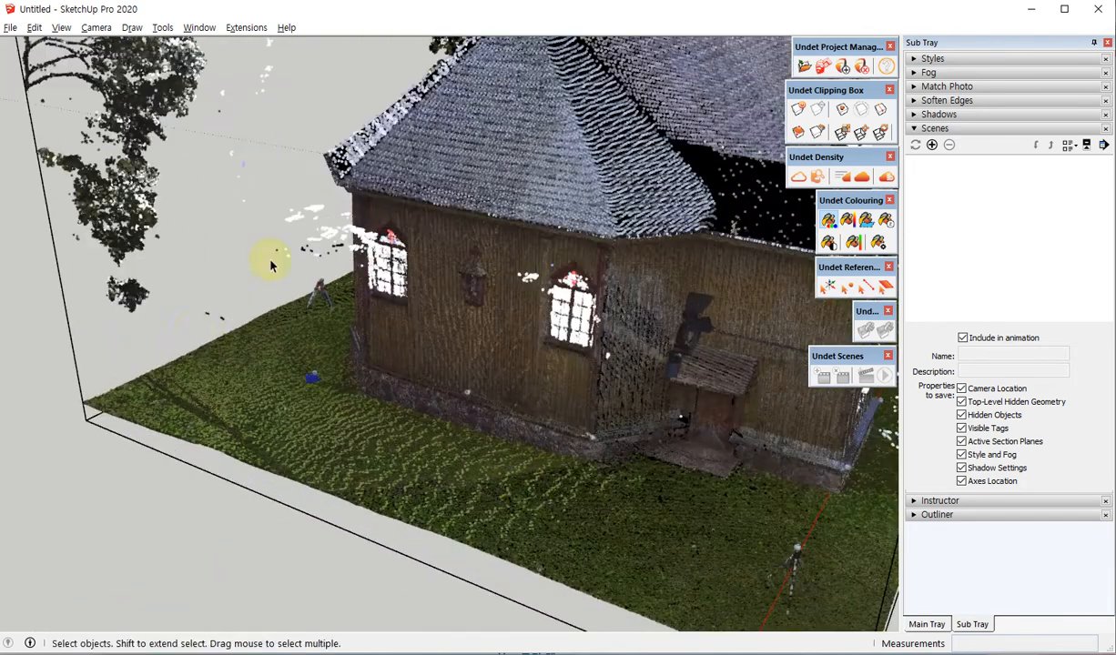
Inspect the church's facades at ground level, the surrounding lawn and the edges of the clipping box.
{"action": "scroll", "coordinate": [271, 265], "scroll_direction": "down", "scroll_amount": 6}
{"action": "middle_click_drag", "start_coordinate": [374, 457], "coordinate": [788, 406]}
{"action": "scroll", "coordinate": [475, 318], "scroll_direction": "up", "scroll_amount": 6}
{"action": "middle_click_drag", "start_coordinate": [557, 435], "coordinate": [430, 361]}
{"action": "scroll", "coordinate": [593, 367], "scroll_direction": "down", "scroll_amount": 4}
{"action": "middle_click_drag", "start_coordinate": [458, 246], "coordinate": [366, 241]}
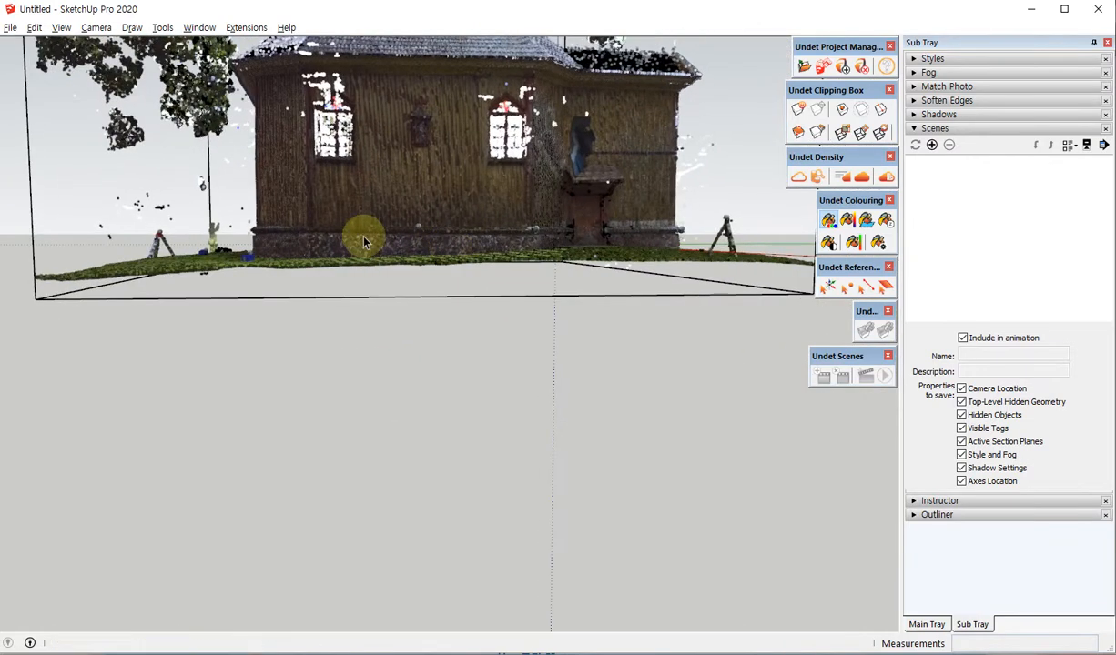
{"action": "middle_click_drag", "start_coordinate": [488, 259], "coordinate": [239, 326]}
{"action": "scroll", "coordinate": [635, 197], "scroll_direction": "up", "scroll_amount": 3}
{"action": "middle_click_drag", "start_coordinate": [528, 284], "coordinate": [56, 328]}
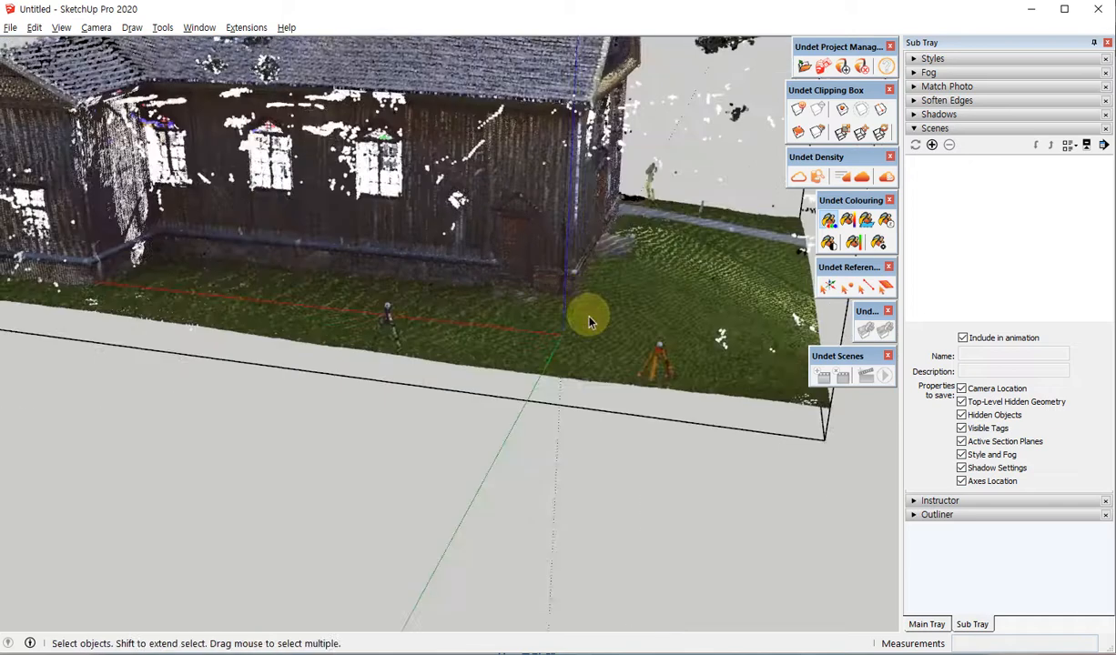
{"action": "middle_click_drag", "start_coordinate": [587, 321], "coordinate": [528, 319]}
{"action": "scroll", "coordinate": [622, 244], "scroll_direction": "up", "scroll_amount": 2}
{"action": "scroll", "coordinate": [656, 233], "scroll_direction": "up", "scroll_amount": 2}
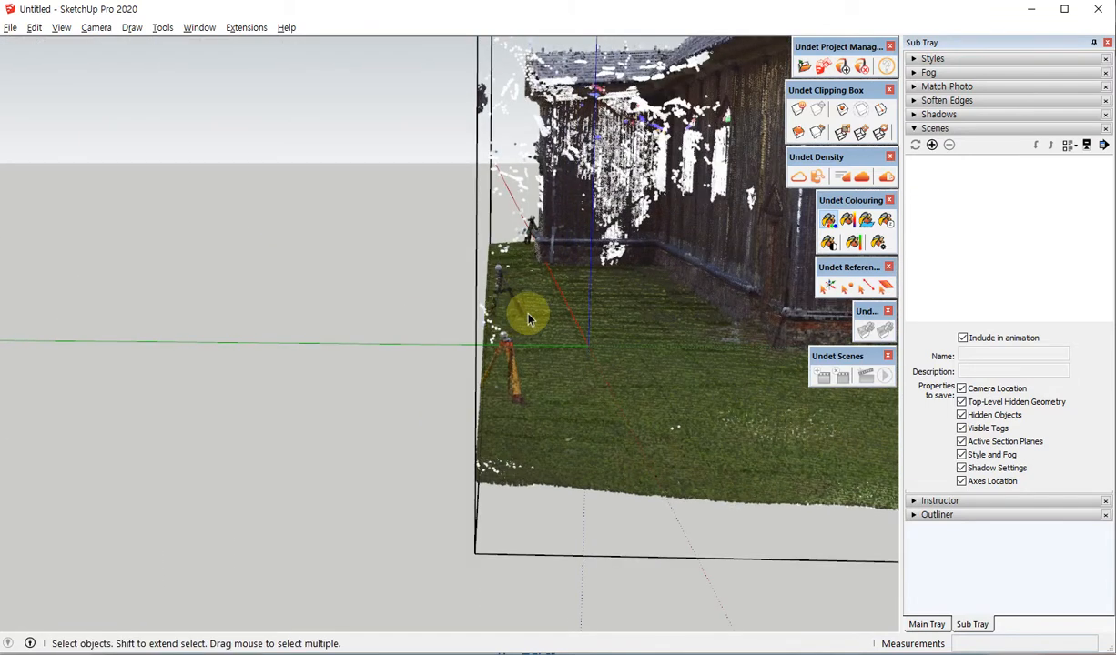
{"action": "scroll", "coordinate": [358, 291], "scroll_direction": "down", "scroll_amount": 5}
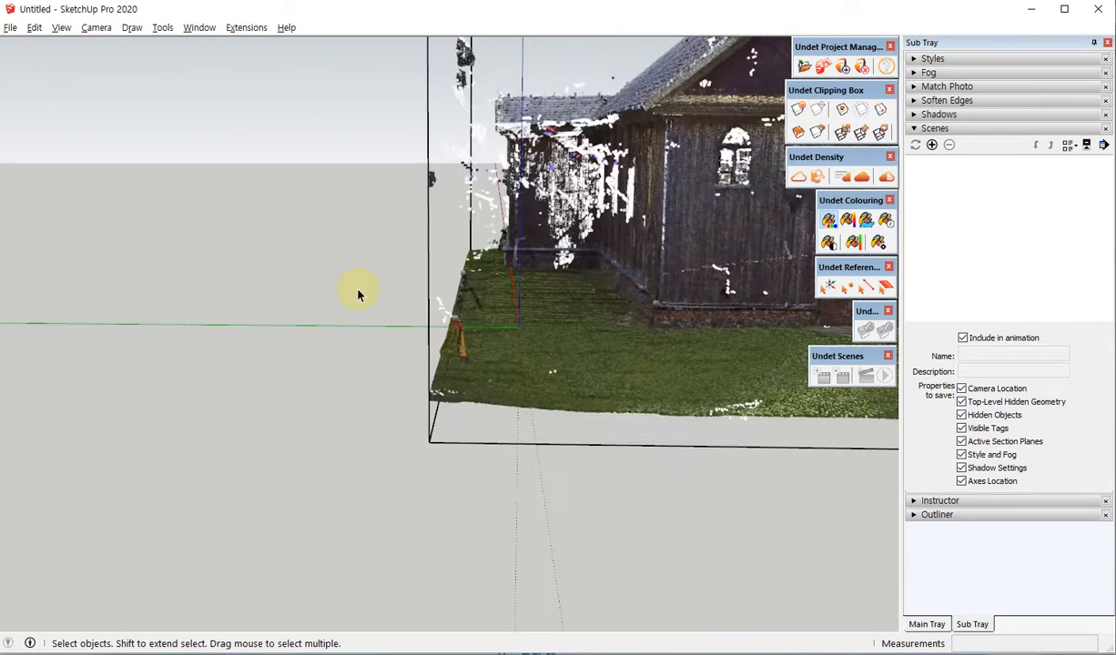
{"action": "middle_click_drag", "start_coordinate": [321, 315], "coordinate": [629, 318]}
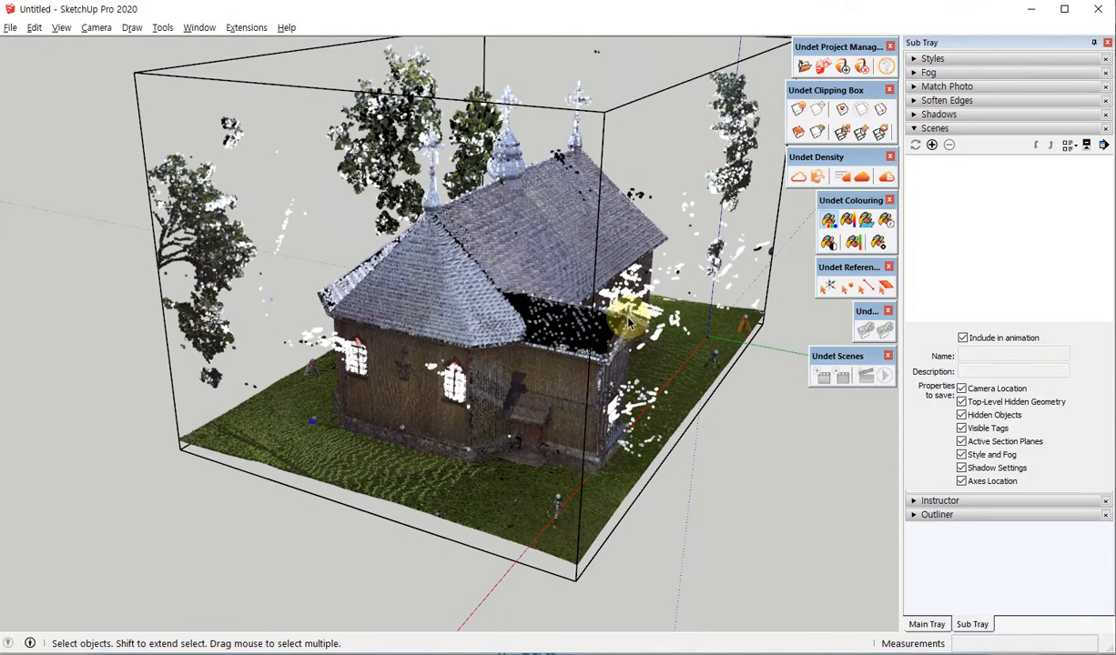
Open the Undet scan data grouping dialog and review the scan position files in the Inside group.
{"action": "left_click", "coordinate": [824, 180]}
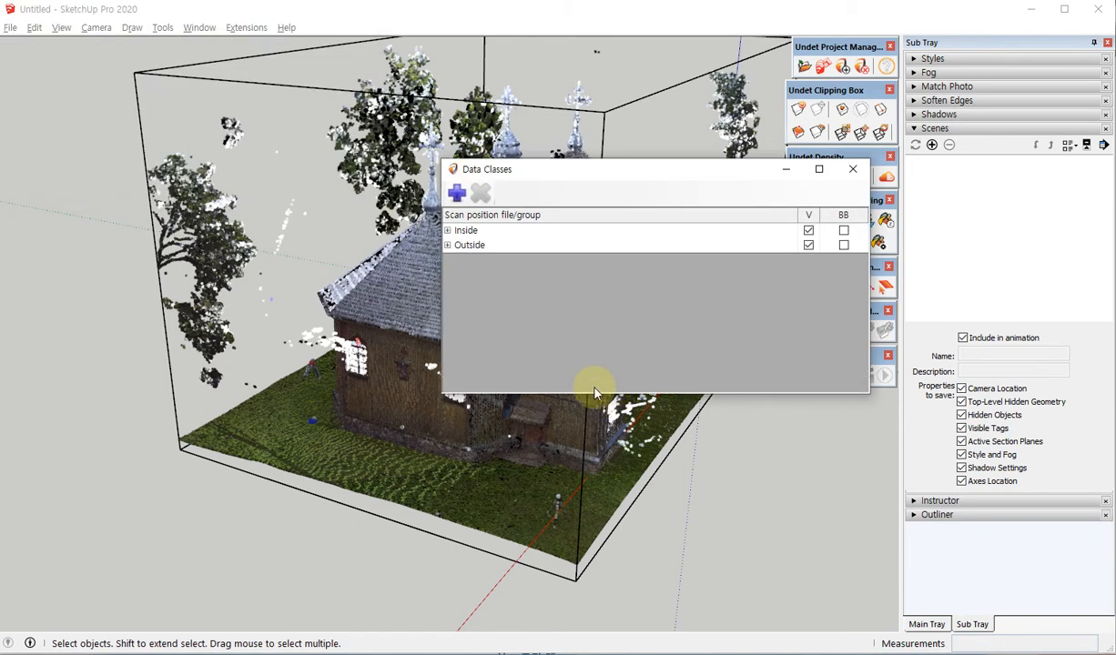
{"action": "left_click", "coordinate": [501, 233]}
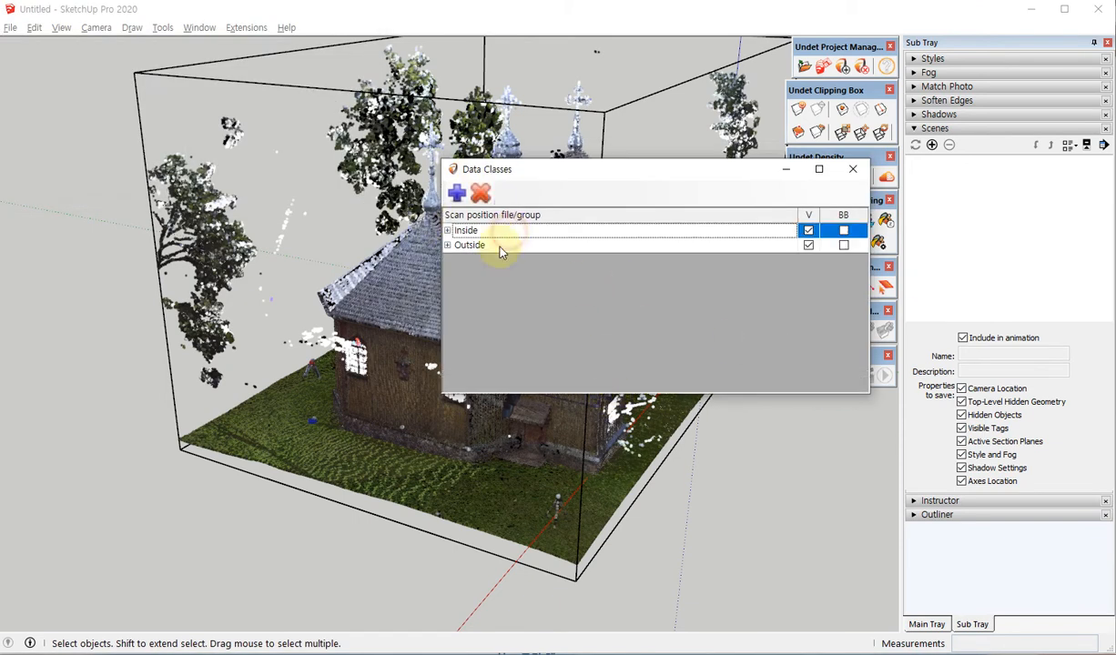
{"action": "left_click", "coordinate": [499, 247]}
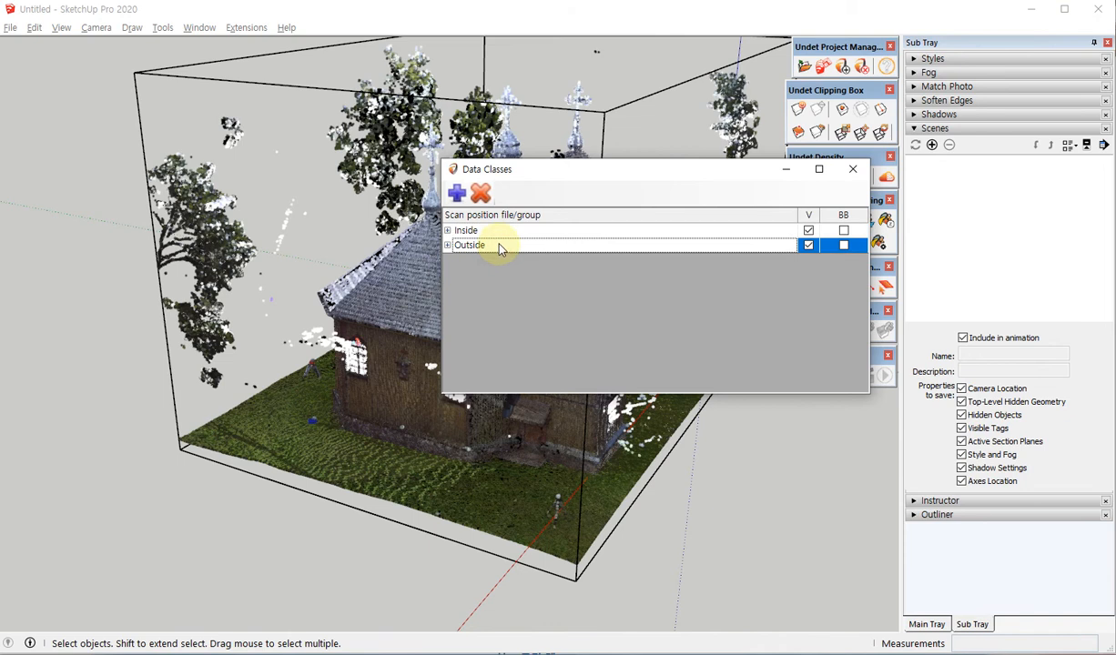
{"action": "left_click", "coordinate": [450, 234]}
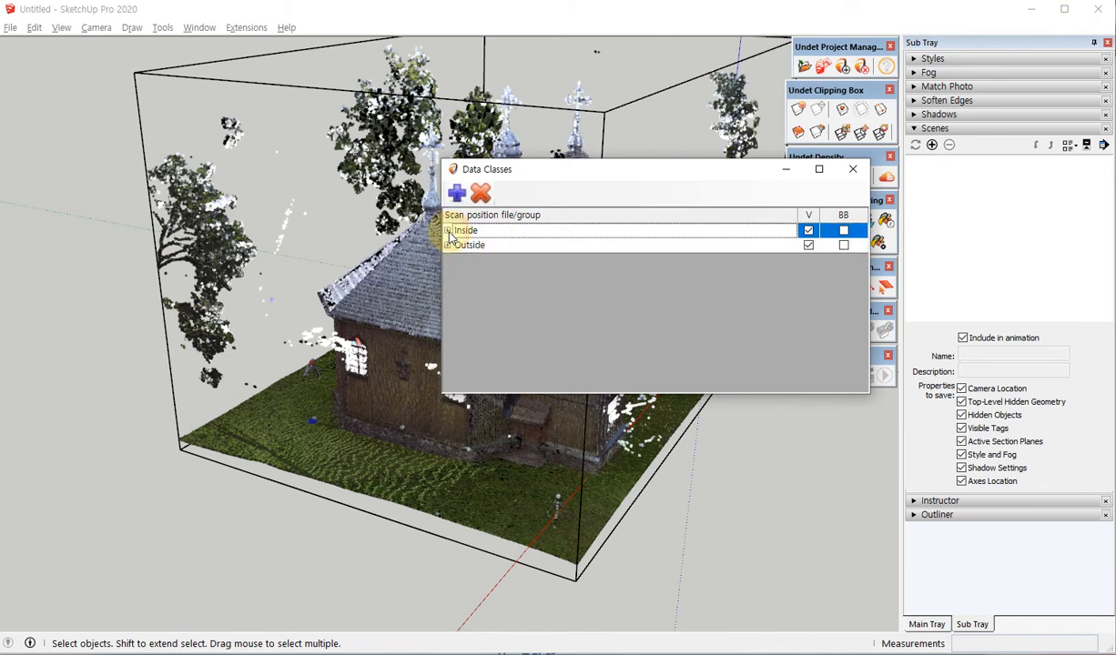
{"action": "left_click", "coordinate": [447, 231]}
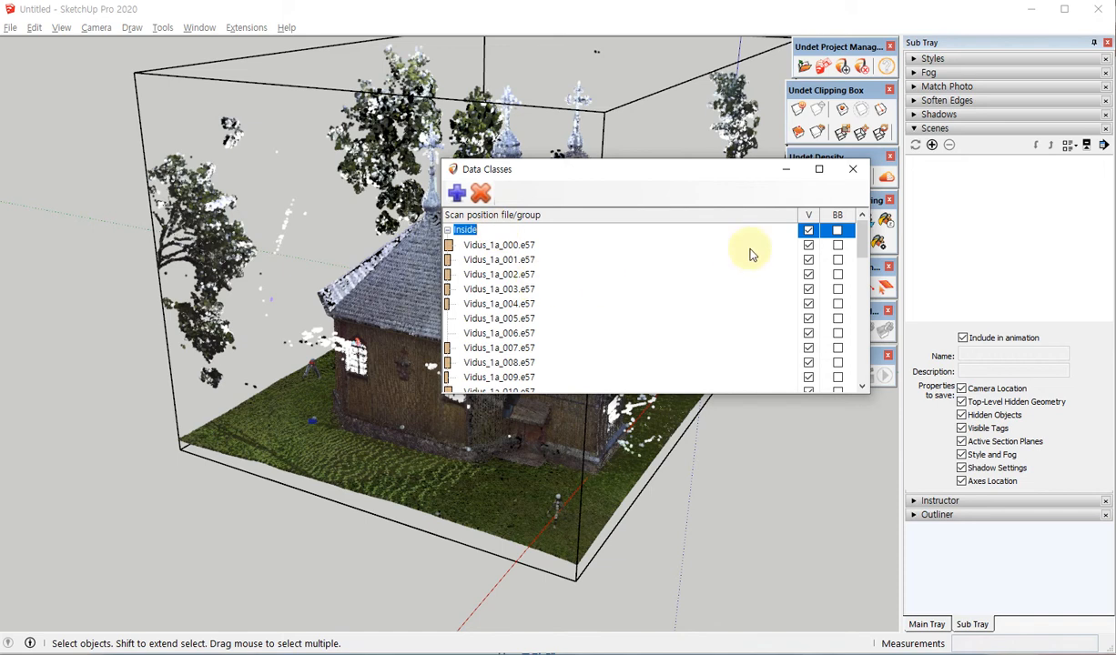
{"action": "left_click_drag", "start_coordinate": [862, 294], "coordinate": [830, 224]}
{"action": "left_click", "coordinate": [447, 230]}
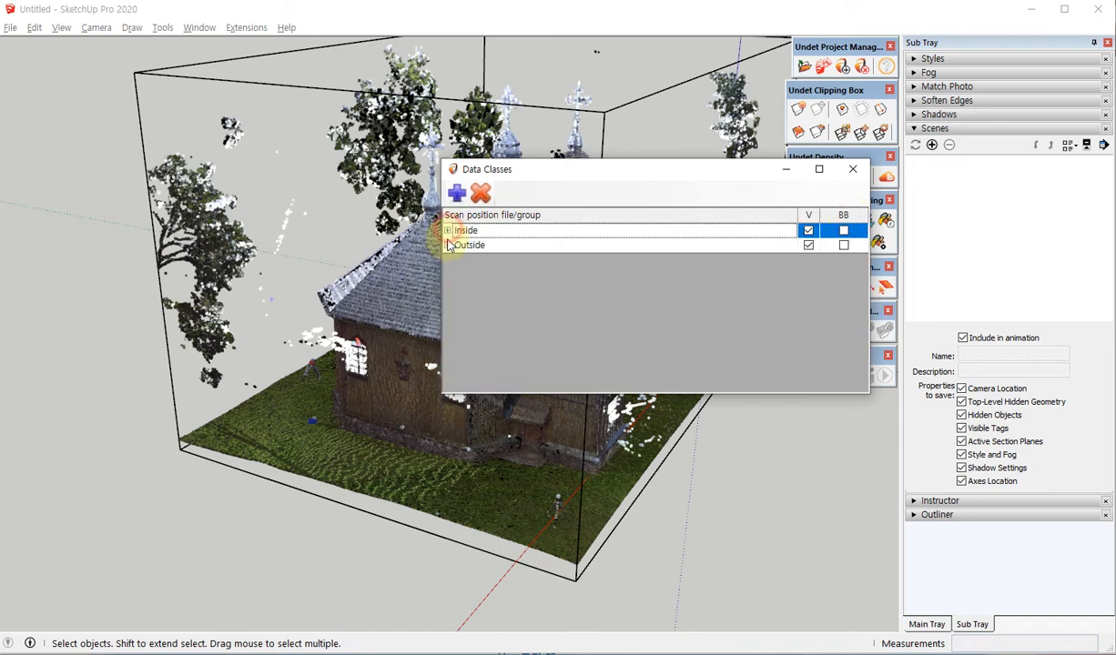
Expand the Outside group, review its scan position files and collapse it again.
{"action": "left_click", "coordinate": [453, 245]}
{"action": "left_click", "coordinate": [447, 245]}
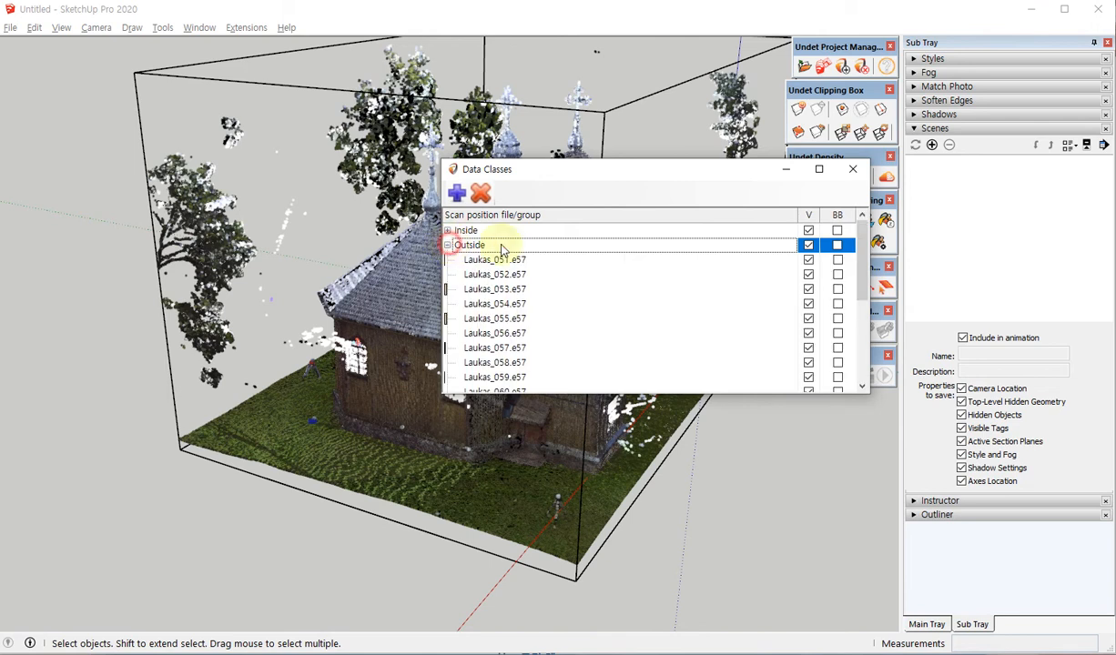
{"action": "left_click_drag", "start_coordinate": [860, 250], "coordinate": [827, 211]}
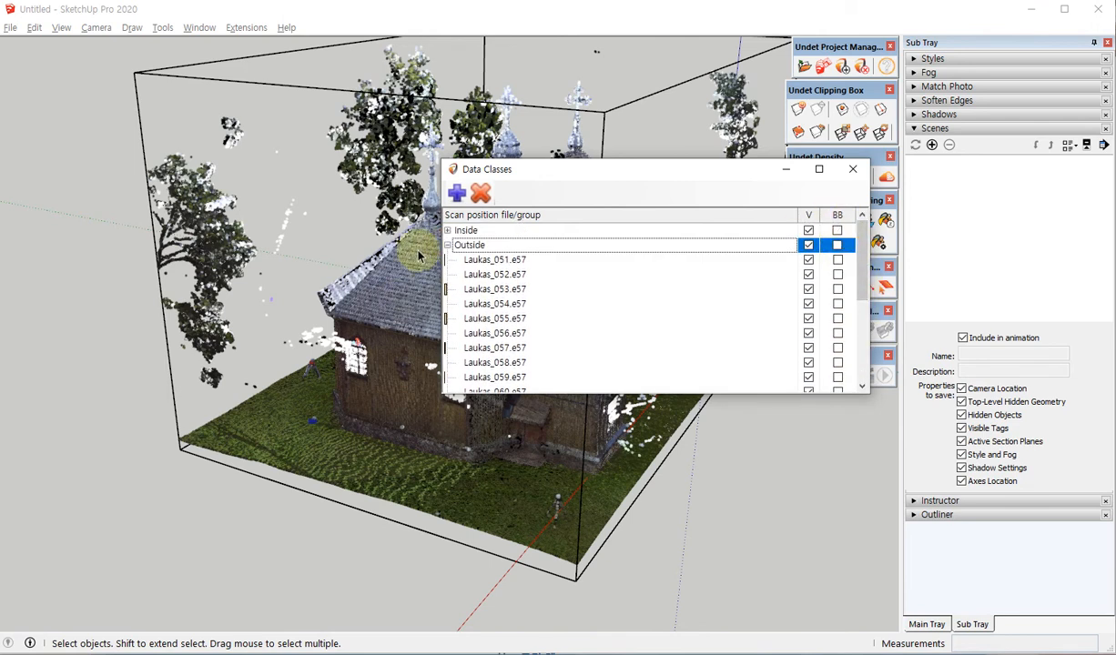
{"action": "left_click", "coordinate": [448, 245]}
{"action": "left_click", "coordinate": [510, 244]}
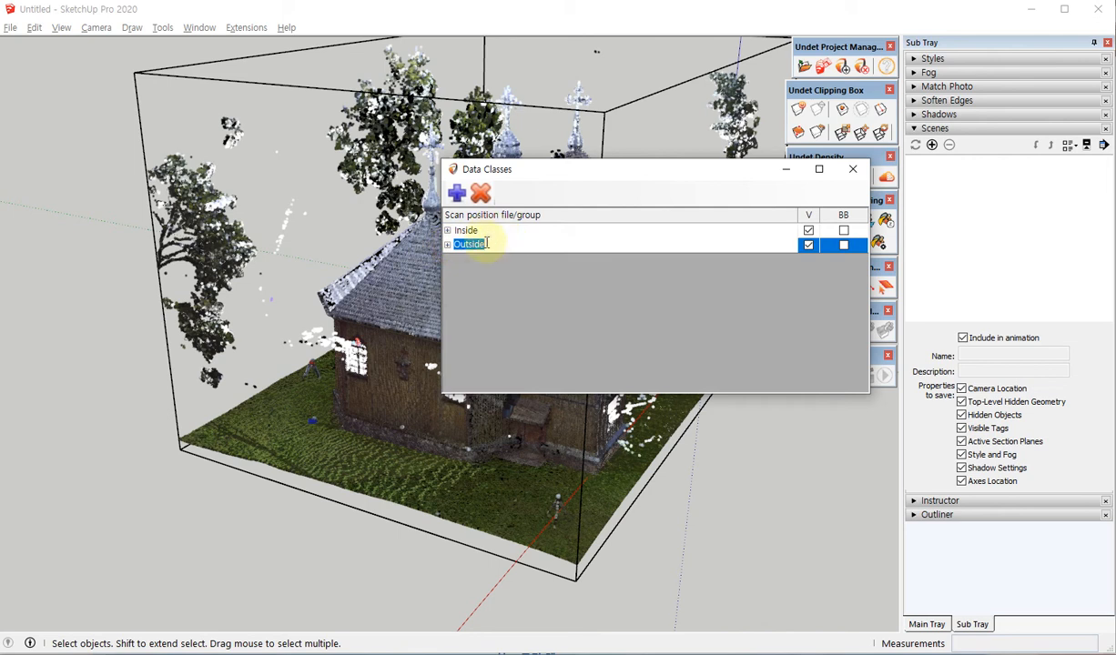
Expand the Inside group again and go through its individual scans from Vidus_1a_000.e57 to Vidus_1a_002.e57.
{"action": "left_click", "coordinate": [489, 231]}
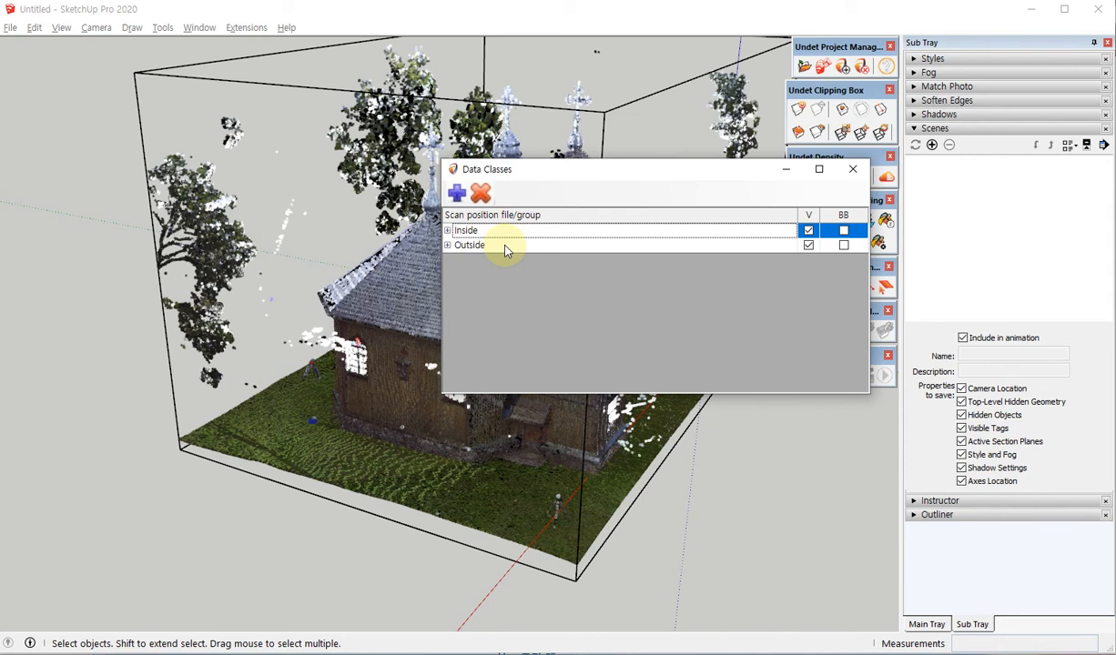
{"action": "left_click", "coordinate": [448, 231]}
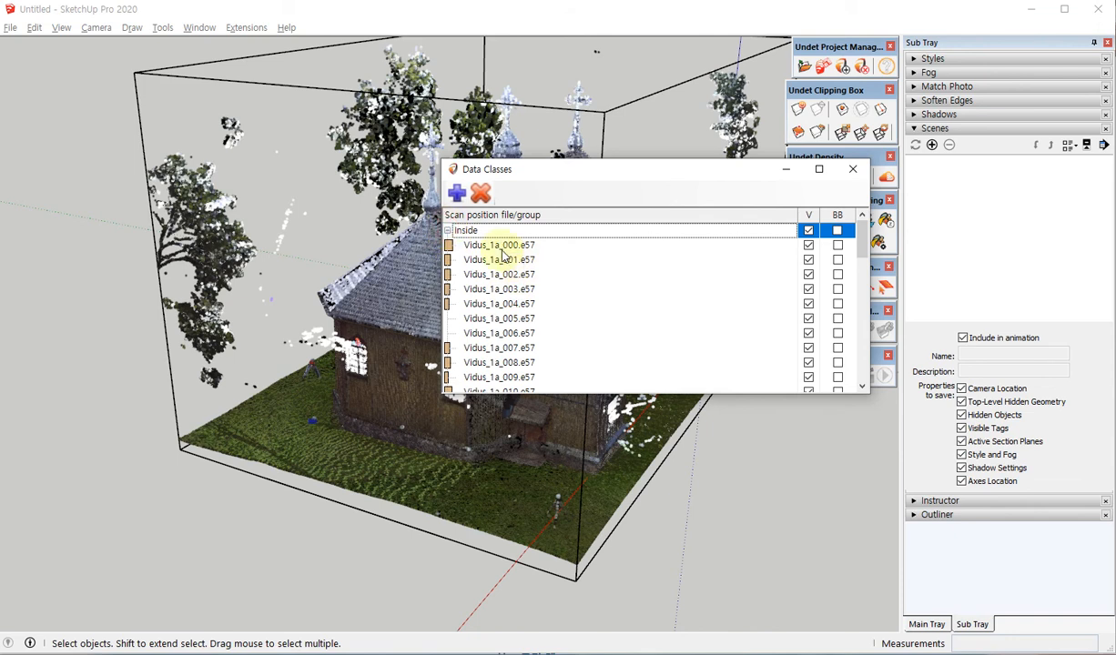
{"action": "left_click", "coordinate": [448, 230]}
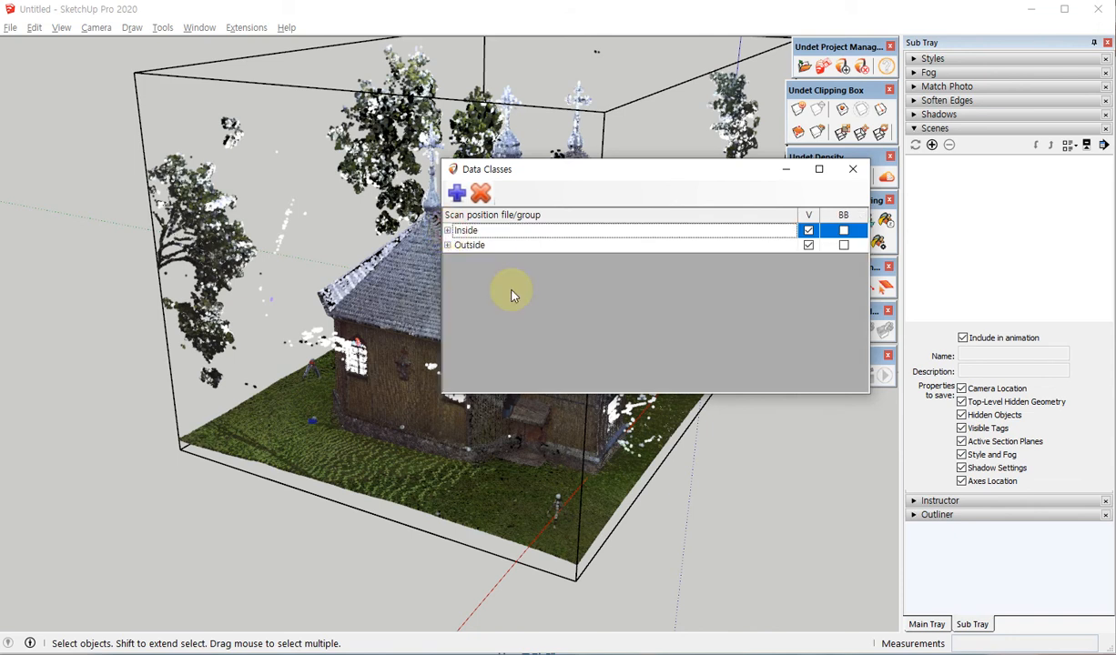
{"action": "left_click", "coordinate": [448, 230]}
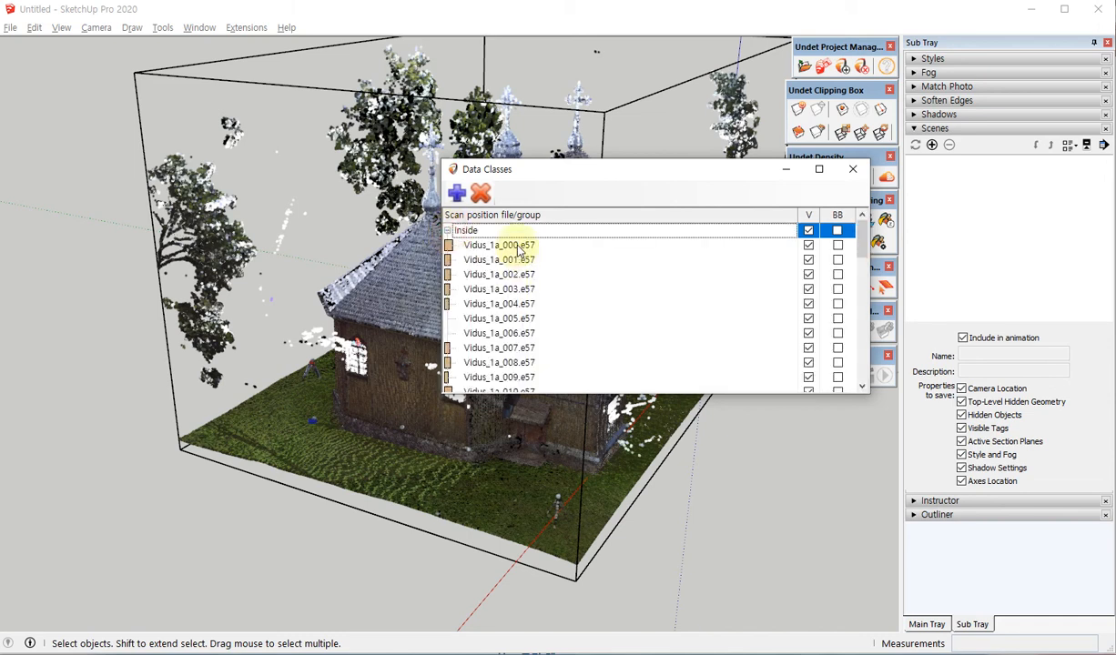
{"action": "left_click", "coordinate": [517, 246]}
{"action": "left_click", "coordinate": [496, 260]}
{"action": "left_click", "coordinate": [498, 275]}
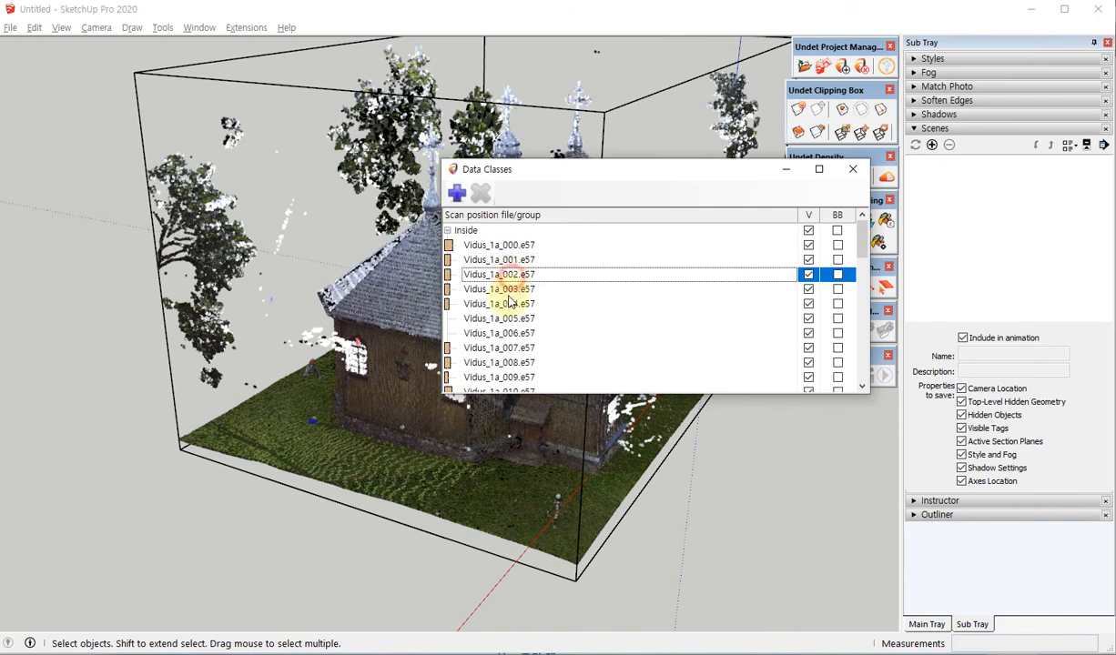
Collapse the Inside group, move the Data Classes dialog clear of the church and hide the Outside group's scans.
{"action": "left_click", "coordinate": [448, 230]}
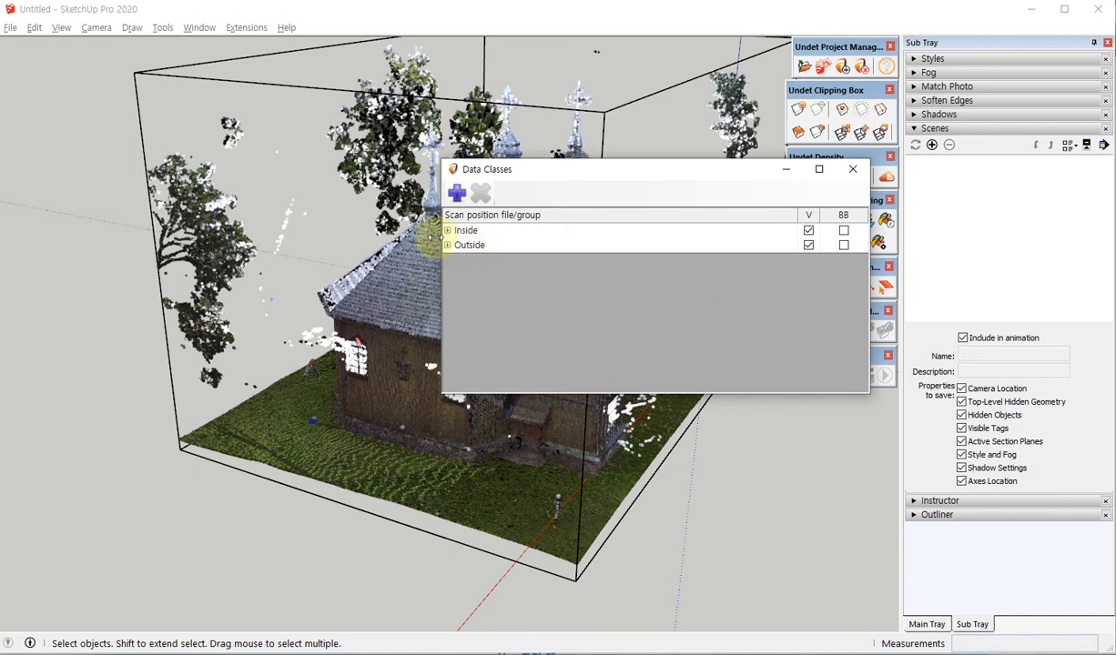
{"action": "left_click_drag", "start_coordinate": [546, 170], "coordinate": [703, 196]}
{"action": "middle_click_drag", "start_coordinate": [312, 272], "coordinate": [546, 300]}
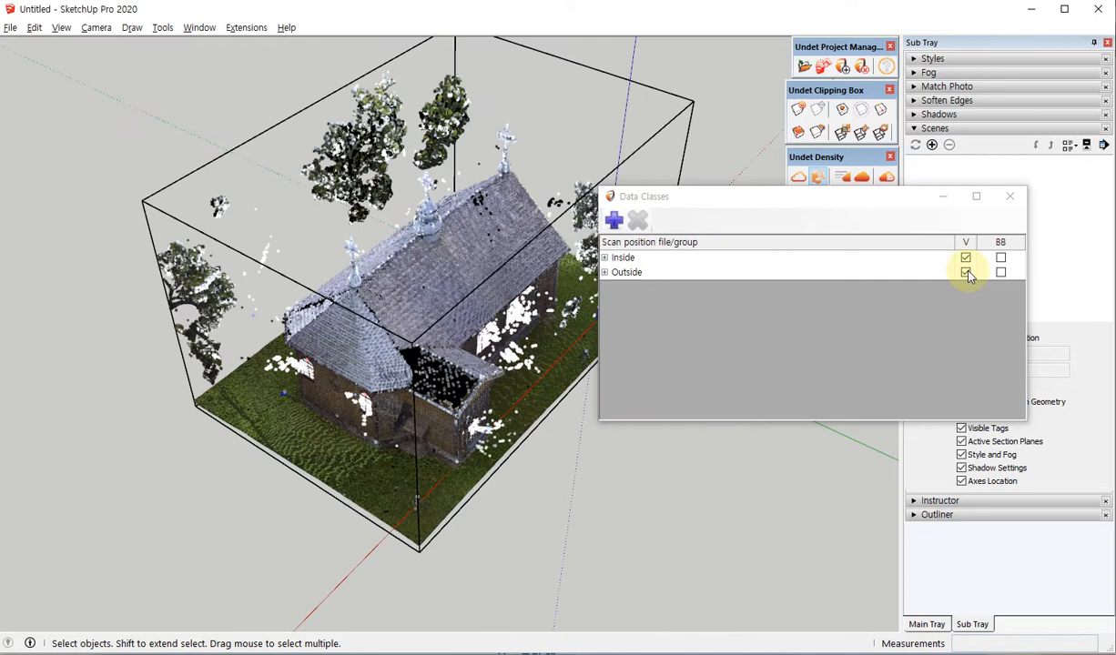
{"action": "left_click", "coordinate": [965, 272]}
Examine the isolated Inside scans of the church from several sides, from beneath the floor and within the nave.
{"action": "middle_click_drag", "start_coordinate": [252, 168], "coordinate": [269, 349]}
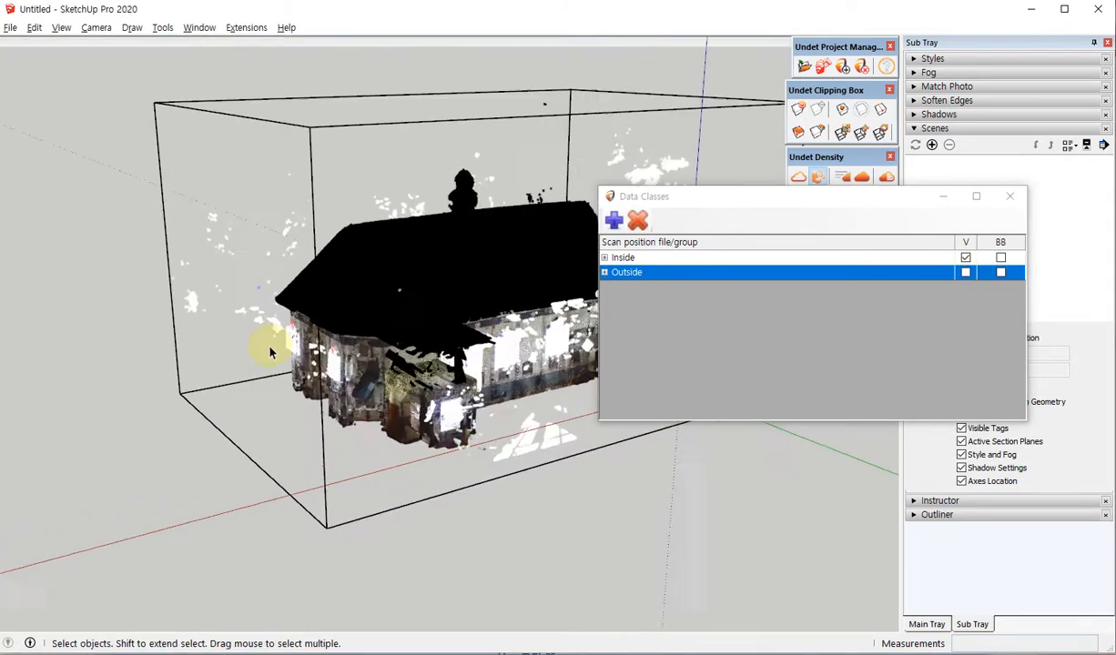
{"action": "scroll", "coordinate": [270, 359], "scroll_direction": "up", "scroll_amount": 8}
{"action": "scroll", "coordinate": [118, 384], "scroll_direction": "down", "scroll_amount": 6}
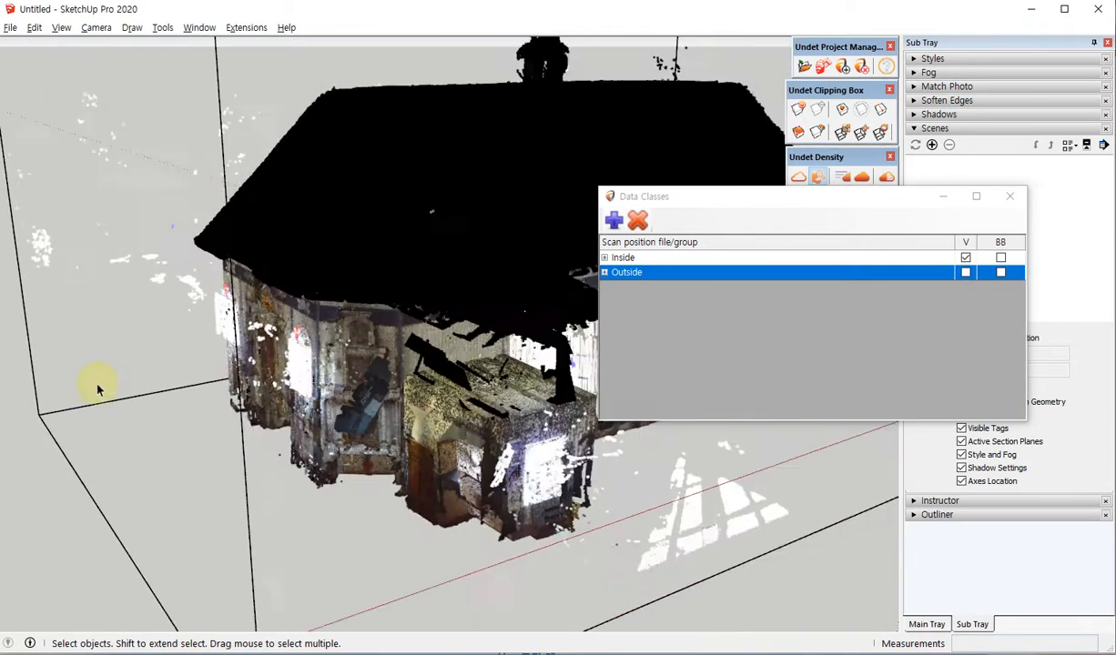
{"action": "middle_click_drag", "start_coordinate": [154, 309], "coordinate": [36, 153]}
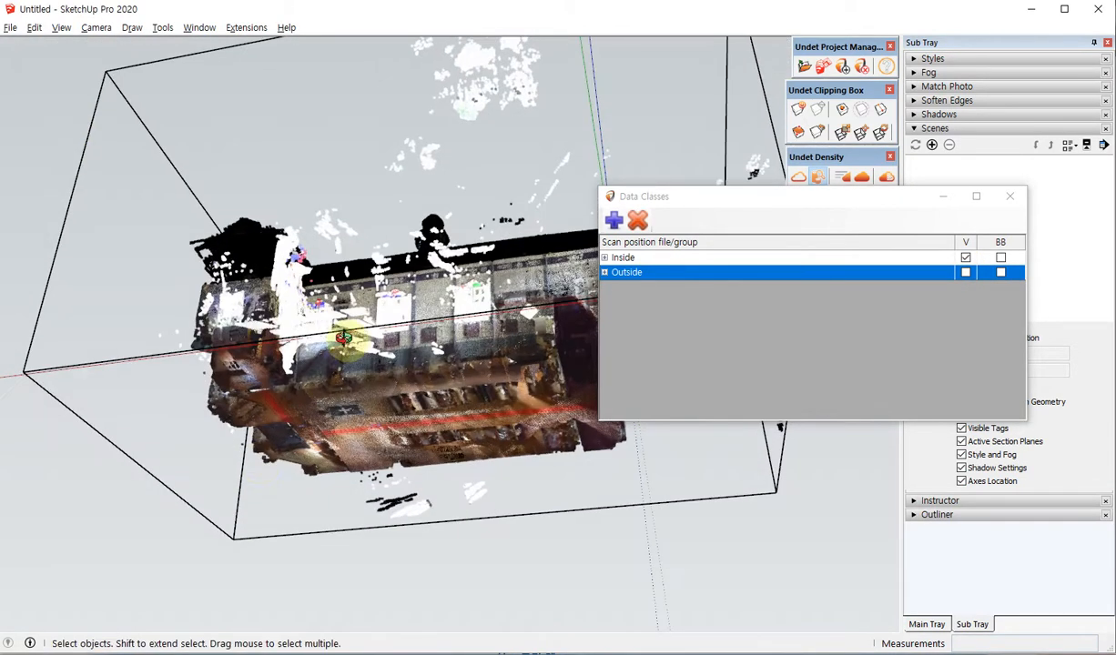
{"action": "middle_click_drag", "start_coordinate": [348, 337], "coordinate": [314, 487]}
{"action": "scroll", "coordinate": [426, 369], "scroll_direction": "up", "scroll_amount": 10}
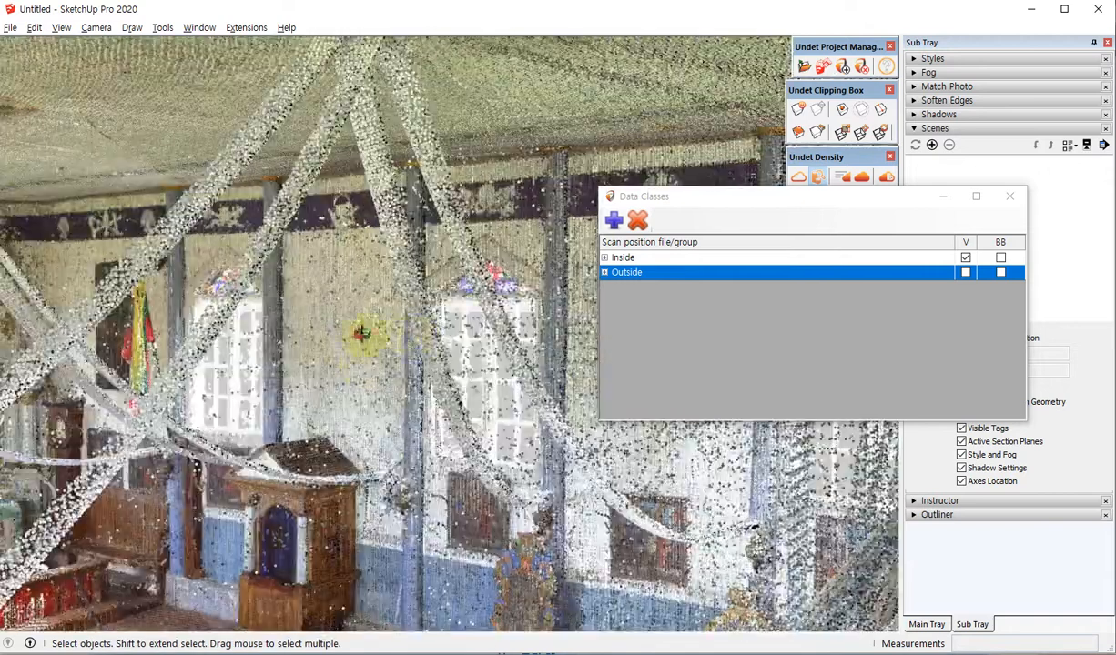
{"action": "middle_click_drag", "start_coordinate": [361, 365], "coordinate": [355, 340]}
{"action": "scroll", "coordinate": [357, 342], "scroll_direction": "down", "scroll_amount": 10}
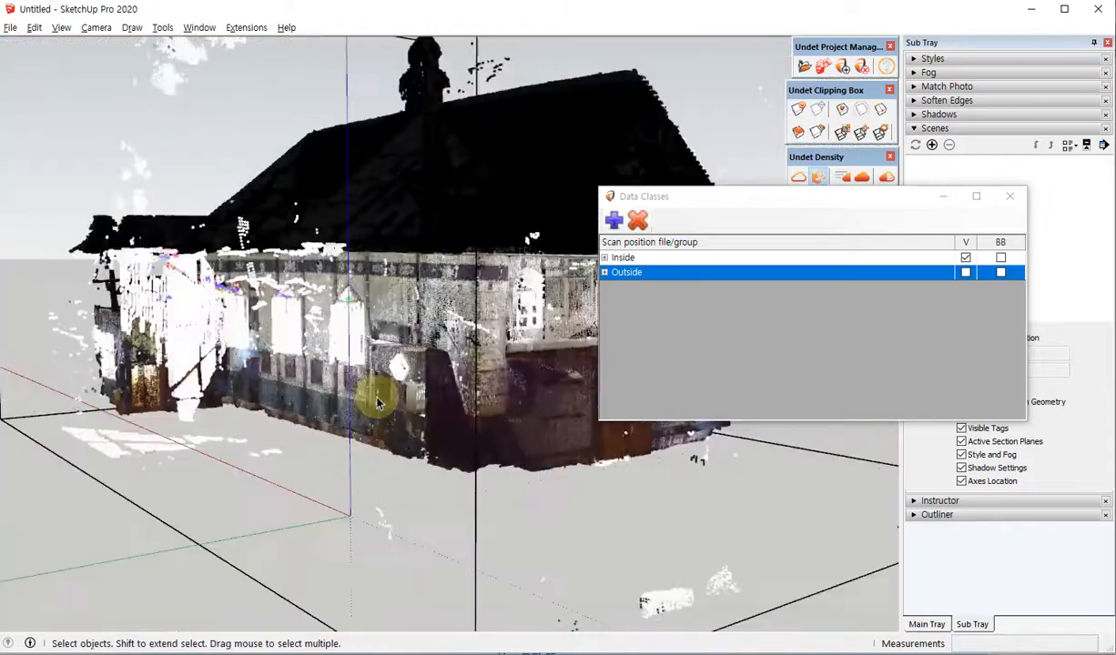
{"action": "middle_click_drag", "start_coordinate": [431, 383], "coordinate": [435, 460]}
Show the Outside group again and hide the Inside group to view only the exterior scans from around and below.
{"action": "left_click", "coordinate": [966, 273]}
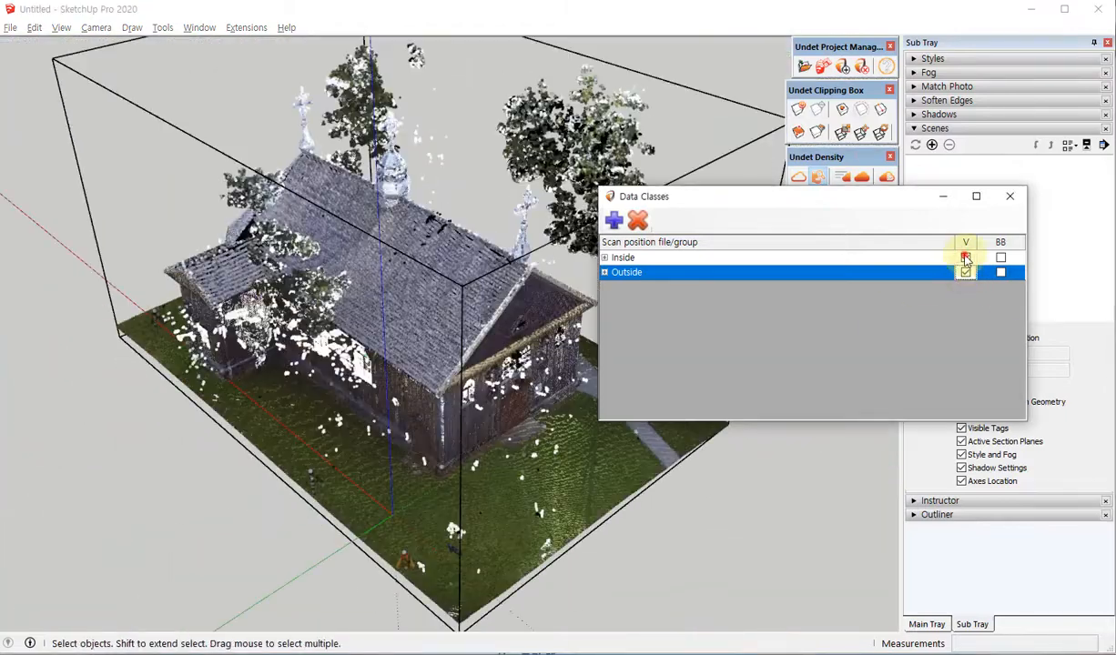
{"action": "left_click", "coordinate": [966, 258]}
{"action": "middle_click_drag", "start_coordinate": [364, 296], "coordinate": [397, 287]}
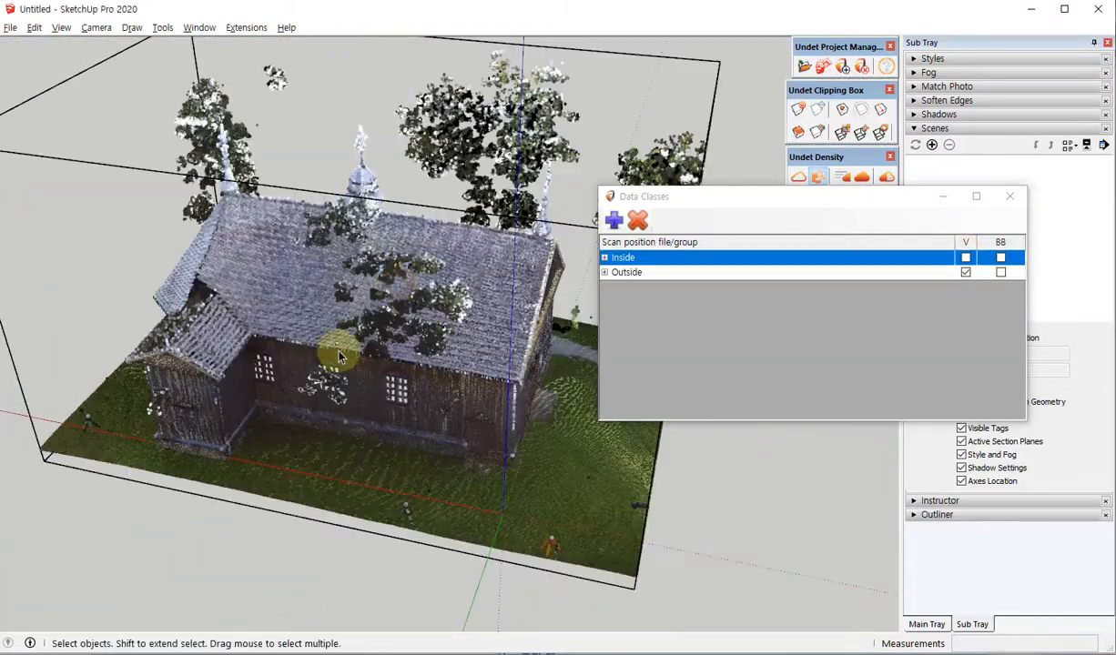
{"action": "middle_click_drag", "start_coordinate": [336, 341], "coordinate": [252, 483]}
{"action": "scroll", "coordinate": [219, 490], "scroll_direction": "up", "scroll_amount": 5}
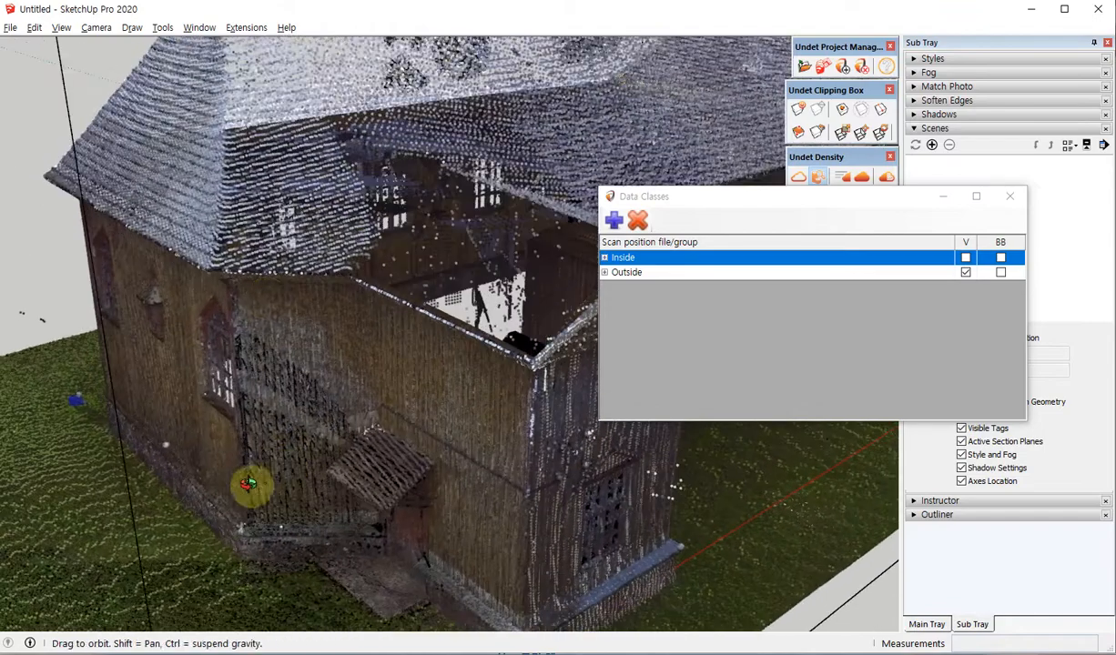
{"action": "scroll", "coordinate": [217, 335], "scroll_direction": "down", "scroll_amount": 4}
{"action": "middle_click_drag", "start_coordinate": [217, 348], "coordinate": [356, 186]}
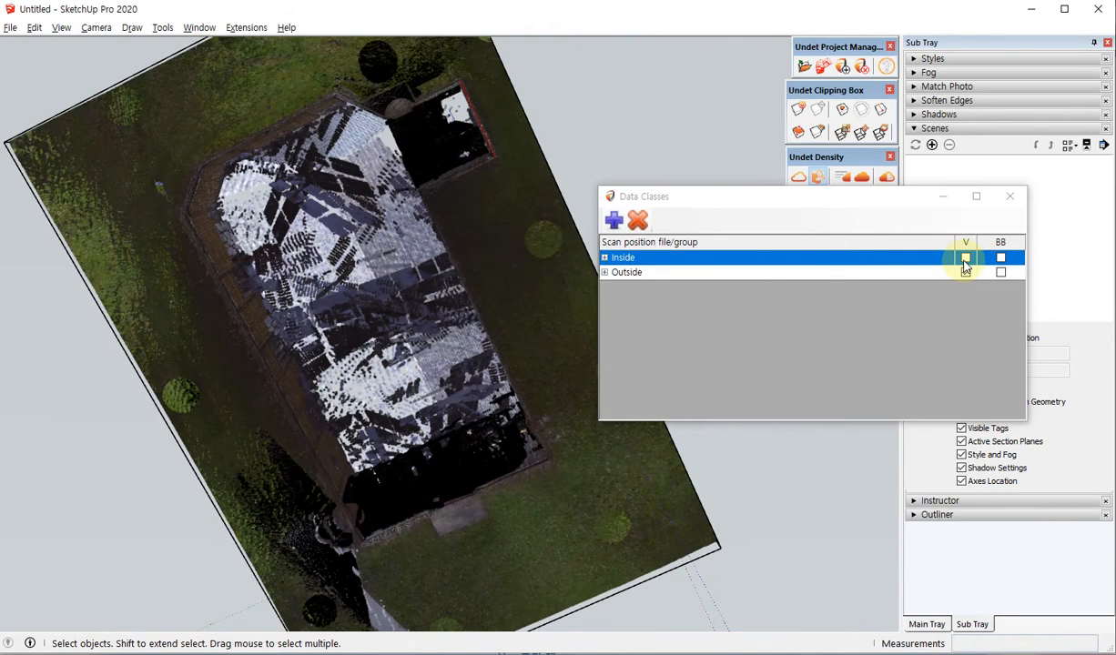
Turn the Inside group back on and inspect the combined scans from below and around the annex.
{"action": "left_click", "coordinate": [965, 258]}
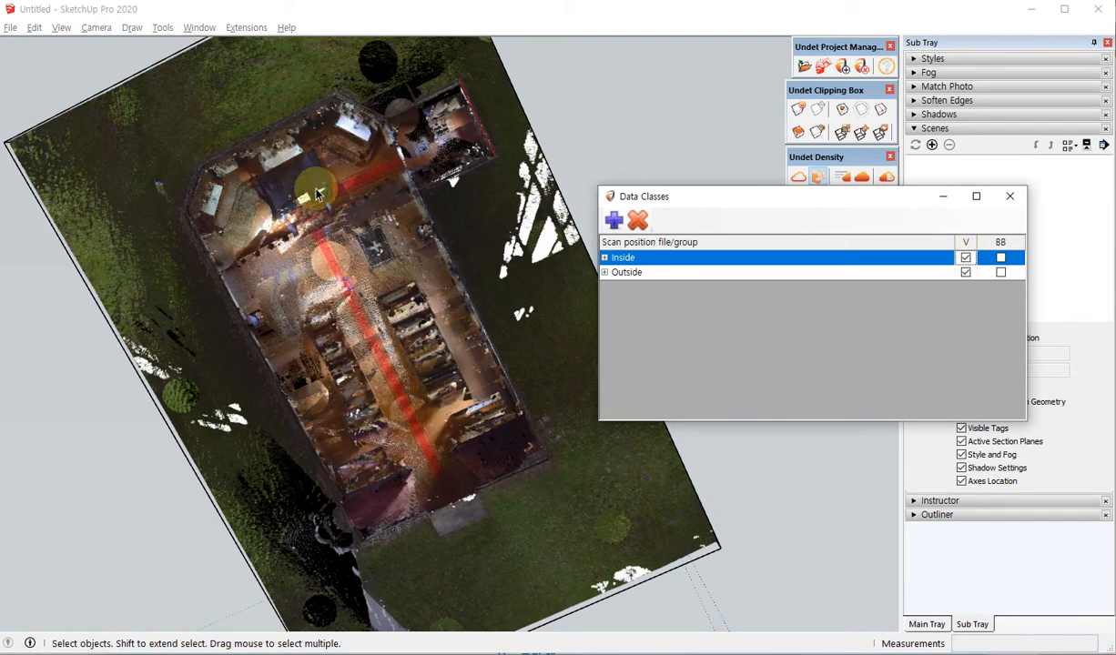
{"action": "middle_click_drag", "start_coordinate": [316, 194], "coordinate": [206, 545]}
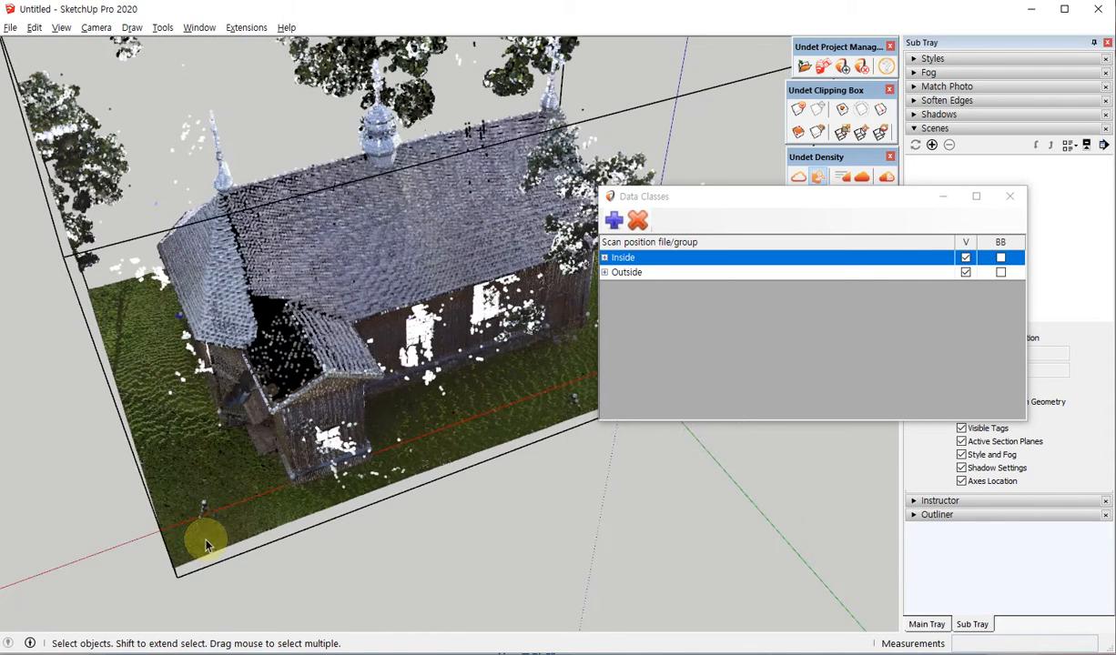
{"action": "left_click", "coordinate": [342, 392]}
{"action": "scroll", "coordinate": [196, 487], "scroll_direction": "up", "scroll_amount": 4}
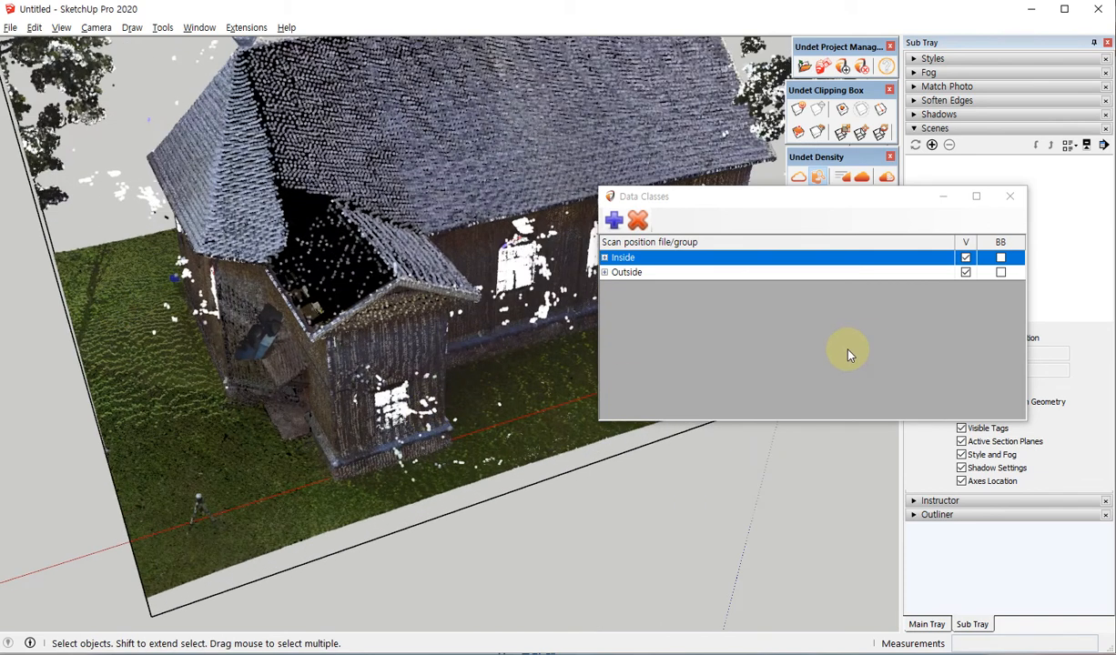
Hide the Inside group's scans, close the Data Classes dialog and view the church's exterior.
{"action": "left_click", "coordinate": [966, 258]}
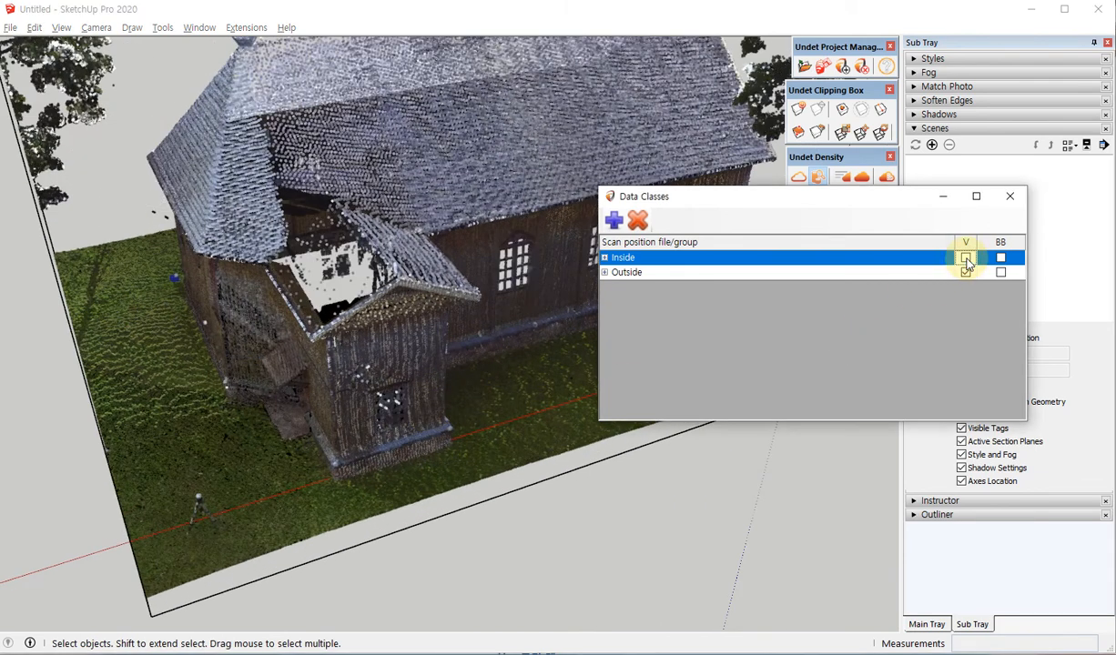
{"action": "left_click", "coordinate": [1009, 196]}
{"action": "middle_click_drag", "start_coordinate": [362, 355], "coordinate": [473, 368]}
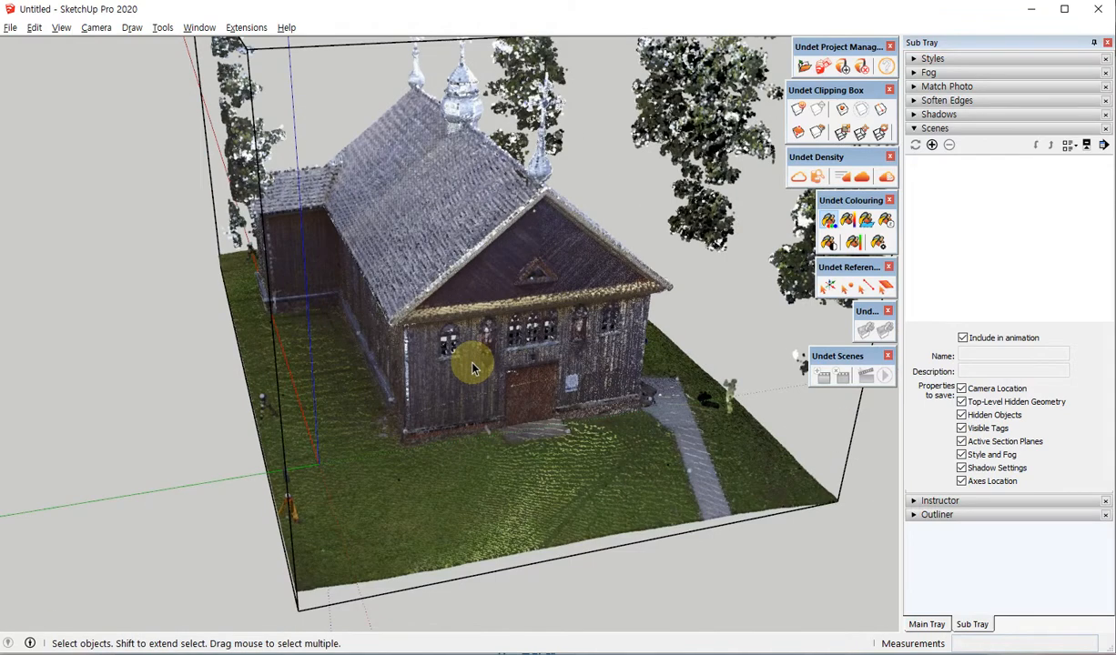
{"action": "middle_click_drag", "start_coordinate": [498, 366], "coordinate": [500, 290]}
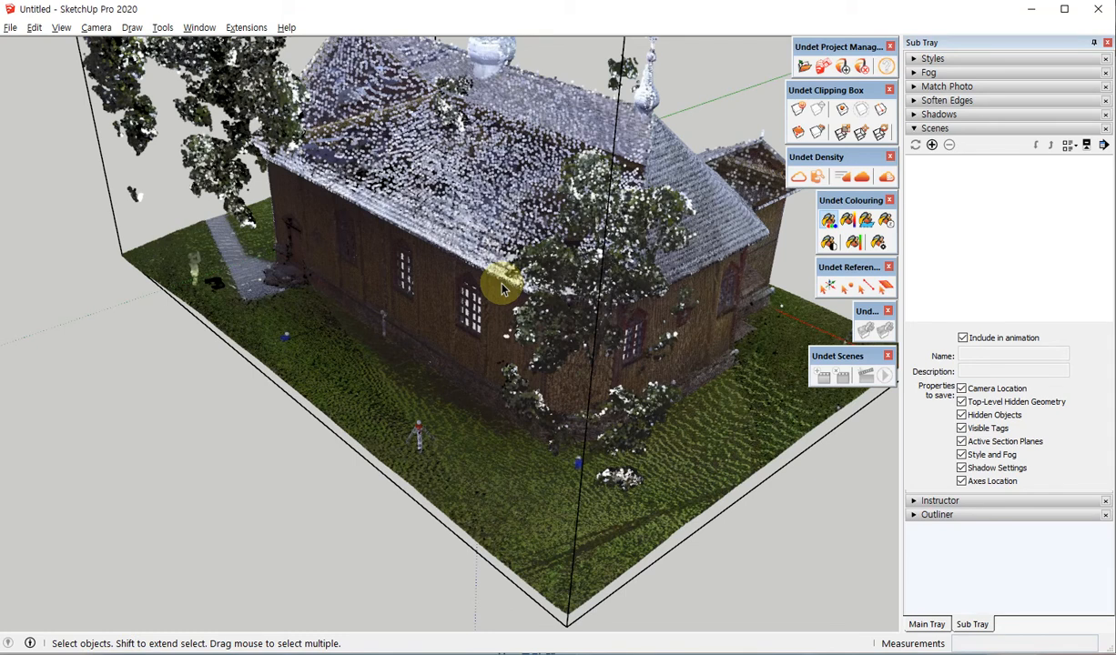
Open the Automatic Feature Extraction dialog and enable Auto Detect for the recognition parameters.
{"action": "left_click", "coordinate": [887, 288]}
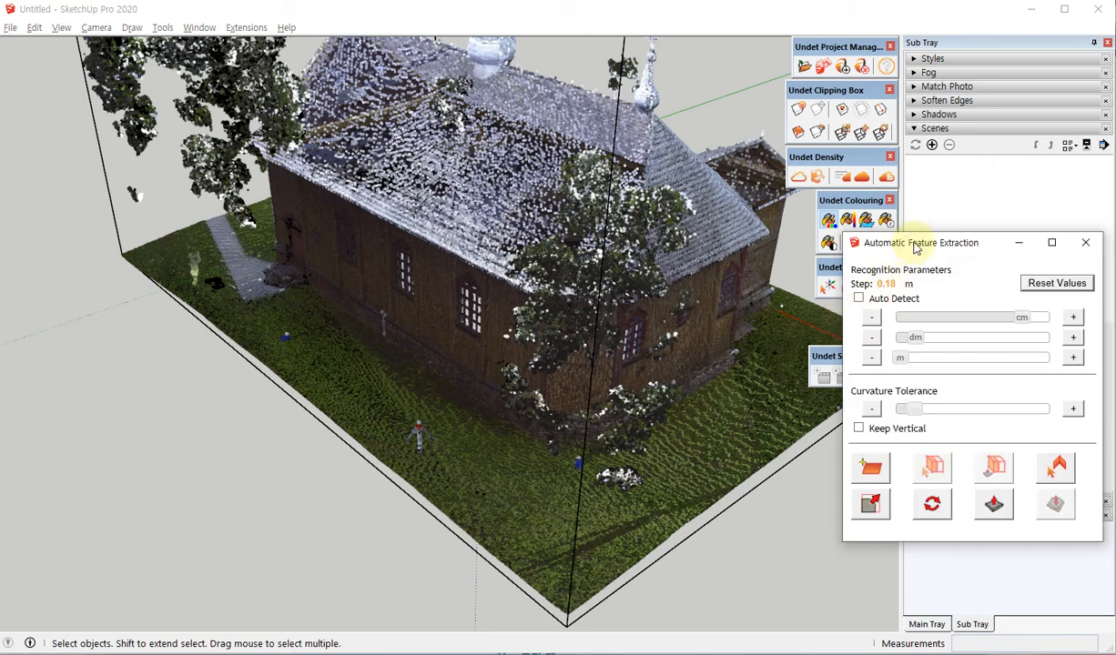
{"action": "left_click_drag", "start_coordinate": [916, 247], "coordinate": [738, 192]}
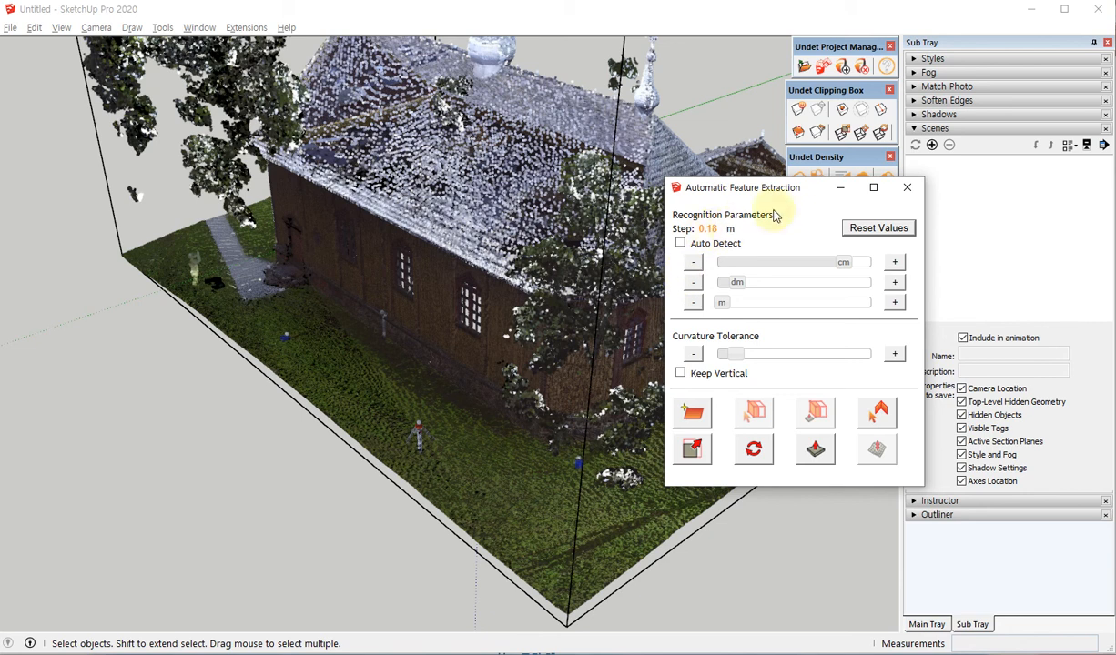
{"action": "left_click", "coordinate": [680, 244]}
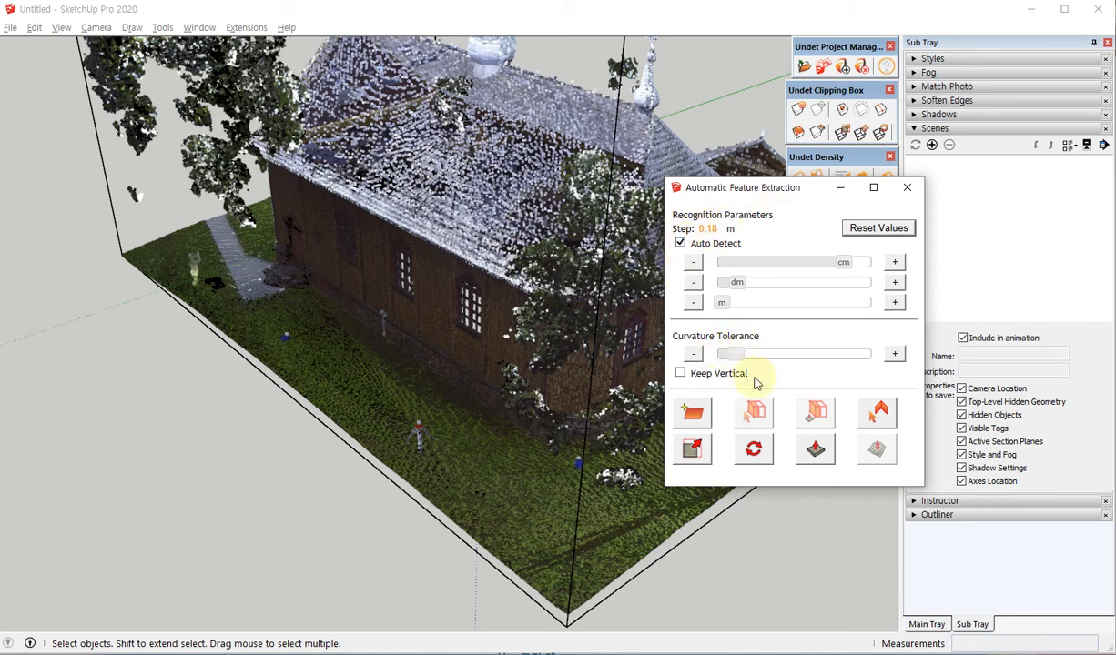
Use Find Plane to extract a plane from a point on the lawn in front of the church's entrance.
{"action": "left_click", "coordinate": [690, 417]}
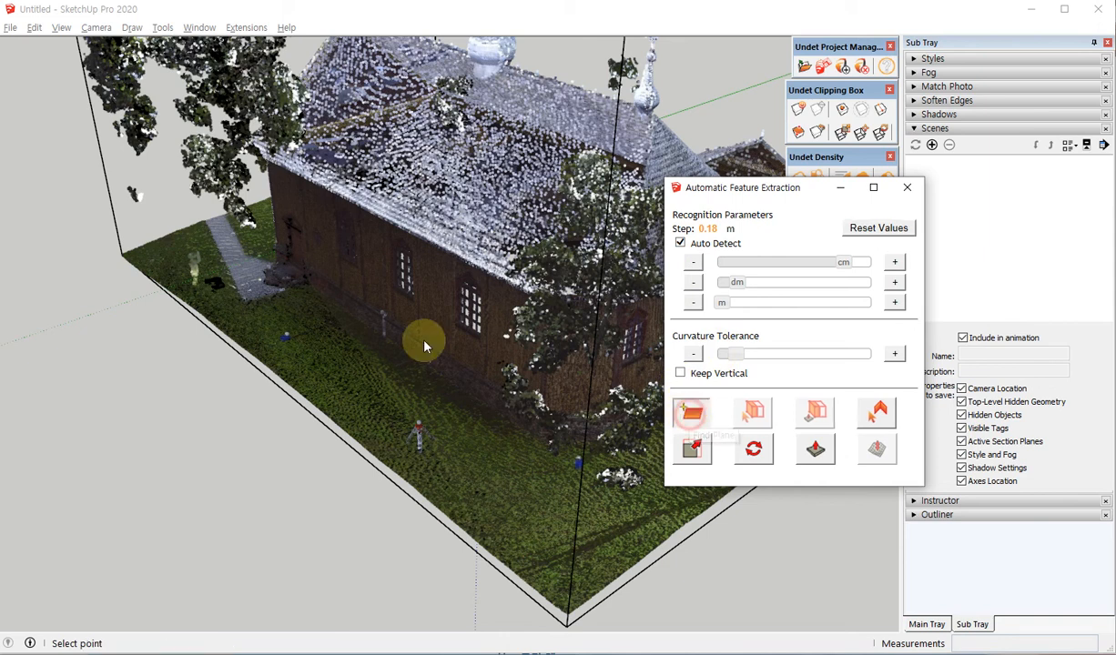
{"action": "middle_click_drag", "start_coordinate": [124, 403], "coordinate": [214, 453]}
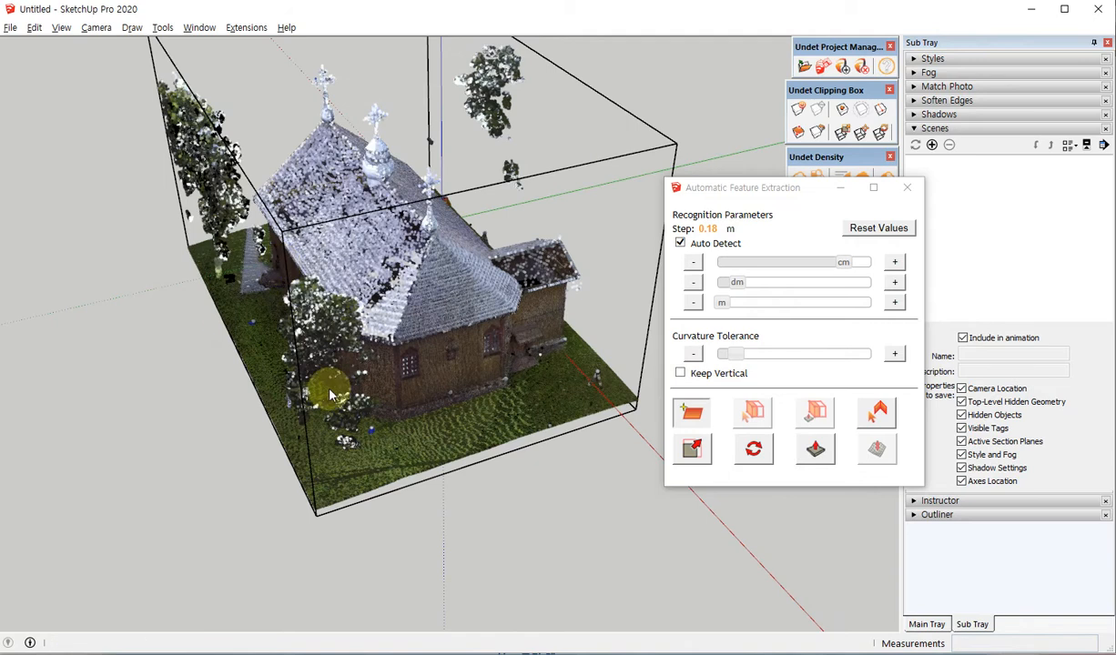
{"action": "middle_click_drag", "start_coordinate": [443, 309], "coordinate": [135, 286]}
{"action": "scroll", "coordinate": [137, 285], "scroll_direction": "down", "scroll_amount": 3}
{"action": "middle_click_drag", "start_coordinate": [496, 360], "coordinate": [219, 374]}
{"action": "scroll", "coordinate": [482, 399], "scroll_direction": "up", "scroll_amount": 6}
{"action": "middle_click_drag", "start_coordinate": [519, 401], "coordinate": [335, 360]}
{"action": "scroll", "coordinate": [335, 359], "scroll_direction": "down", "scroll_amount": 3}
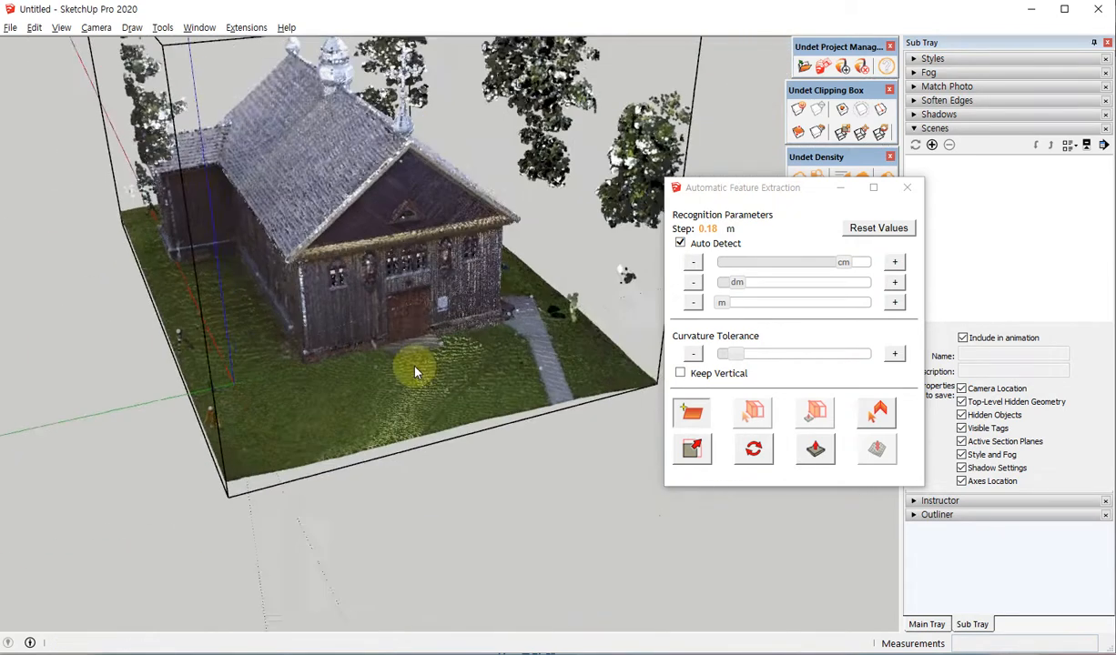
{"action": "middle_click_drag", "start_coordinate": [414, 366], "coordinate": [451, 379]}
{"action": "scroll", "coordinate": [375, 398], "scroll_direction": "up", "scroll_amount": 6}
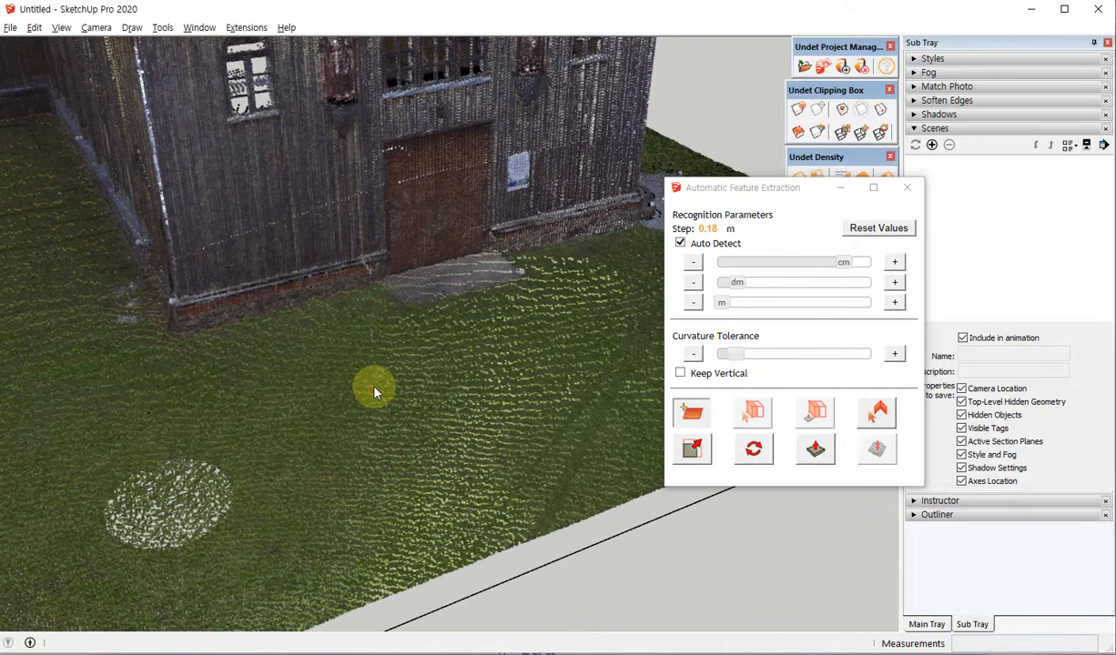
{"action": "scroll", "coordinate": [367, 390], "scroll_direction": "down", "scroll_amount": 3}
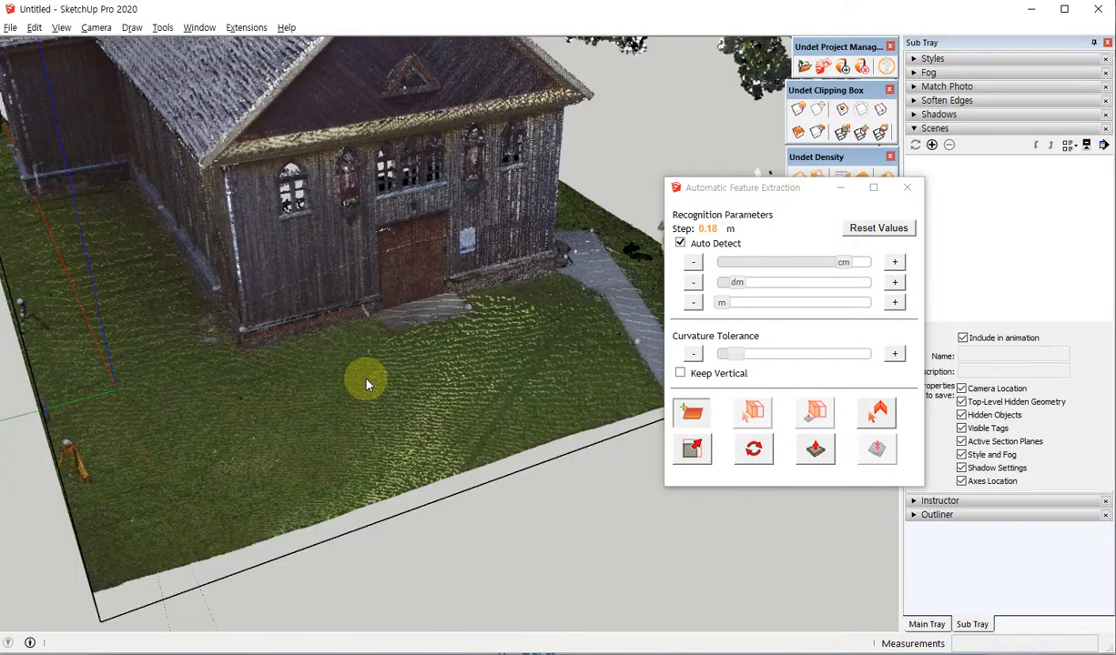
{"action": "left_click", "coordinate": [366, 381]}
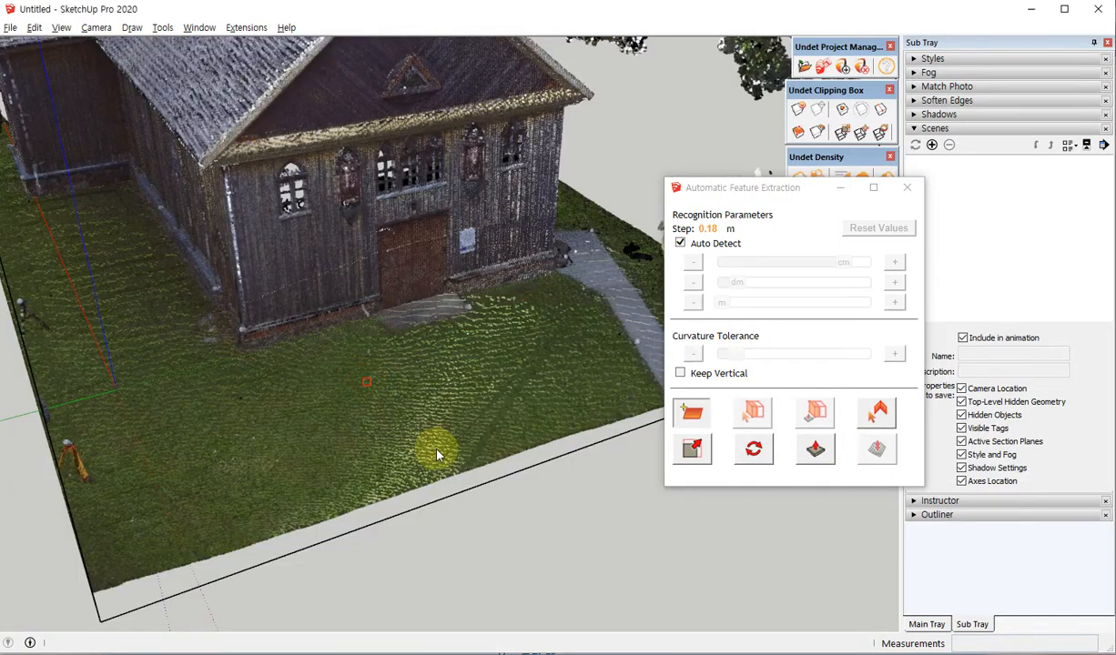
Examine the extracted plane and its axes on the lawn, both close up and from ground level.
{"action": "scroll", "coordinate": [335, 391], "scroll_direction": "up", "scroll_amount": 3}
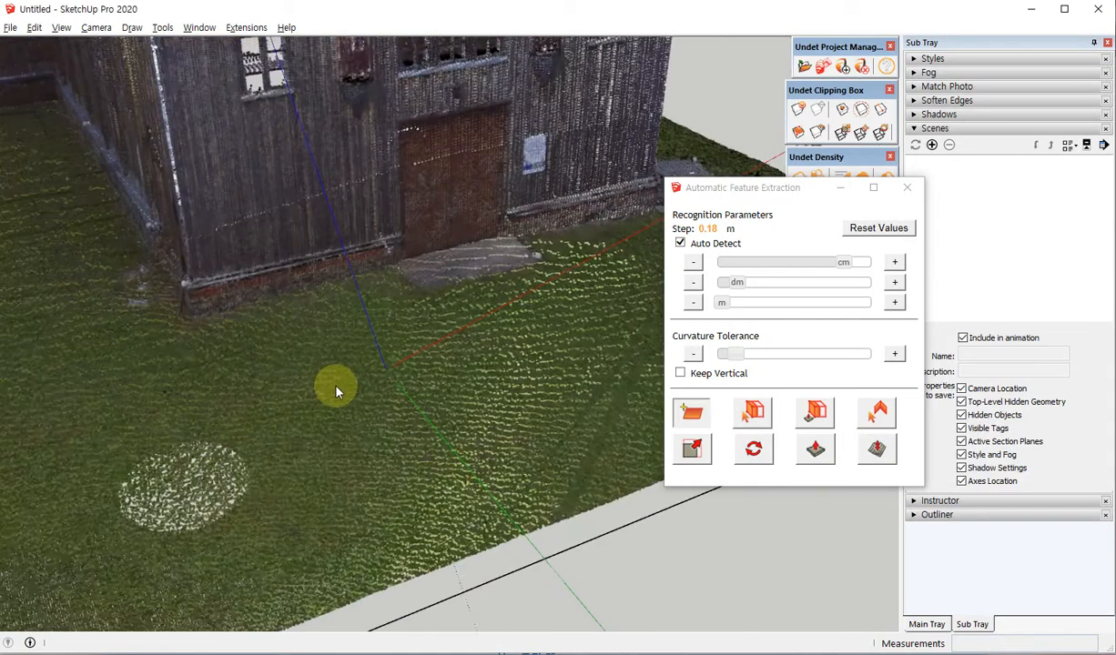
{"action": "scroll", "coordinate": [336, 392], "scroll_direction": "up", "scroll_amount": 8}
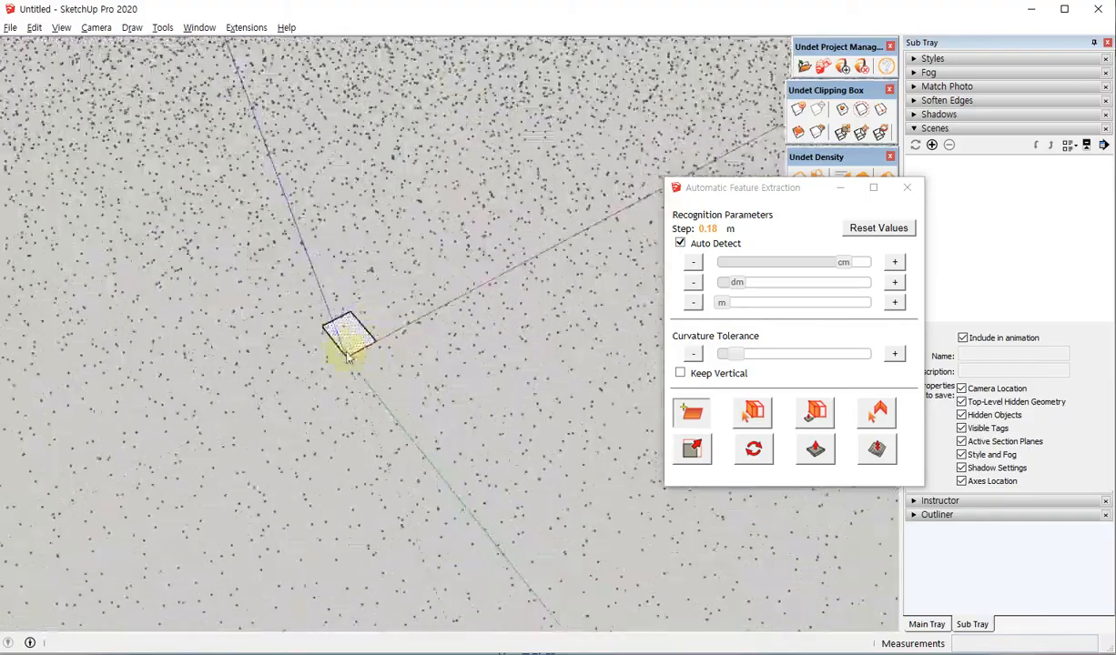
{"action": "scroll", "coordinate": [341, 360], "scroll_direction": "down", "scroll_amount": 8}
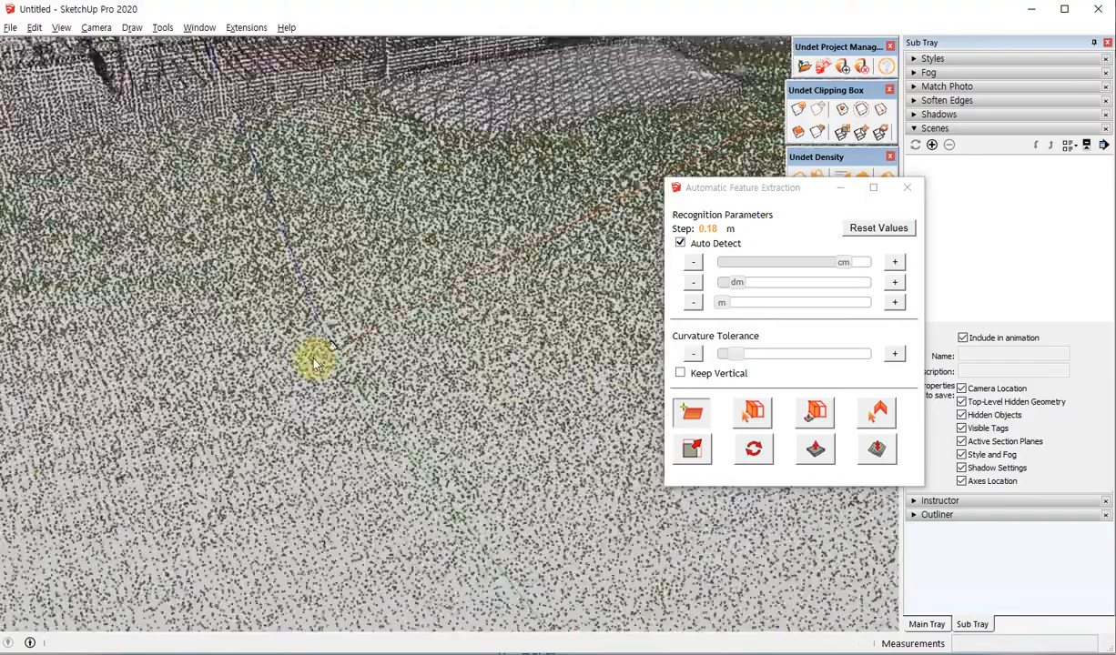
{"action": "scroll", "coordinate": [315, 363], "scroll_direction": "down", "scroll_amount": 5}
{"action": "middle_click_drag", "start_coordinate": [291, 374], "coordinate": [513, 366]}
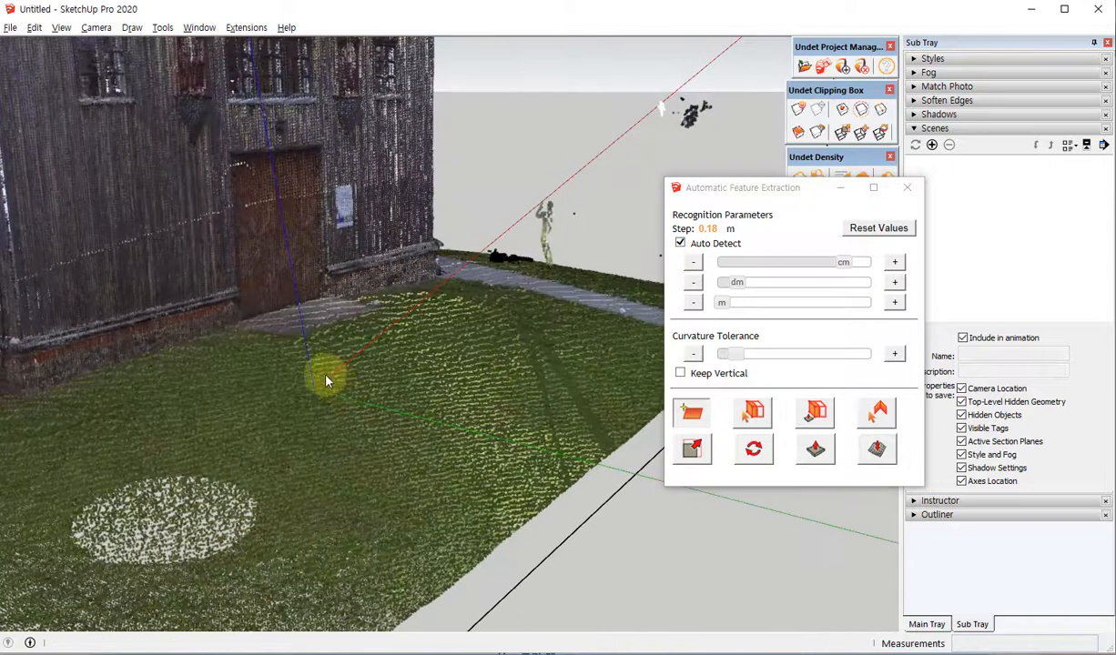
{"action": "middle_click_drag", "start_coordinate": [328, 382], "coordinate": [464, 291]}
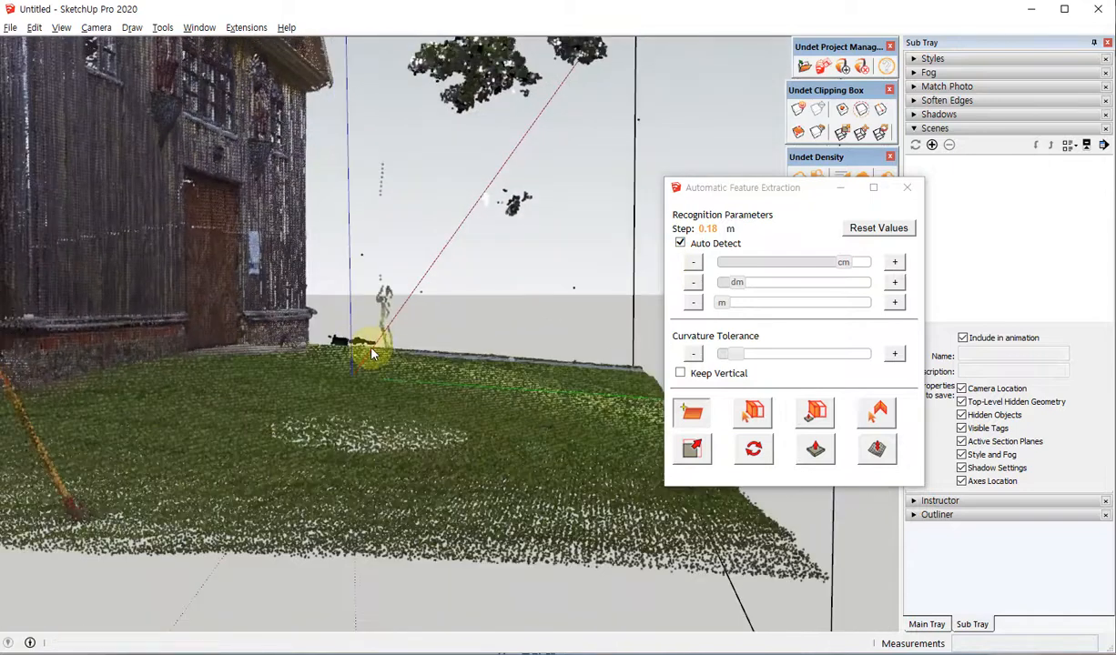
{"action": "scroll", "coordinate": [371, 355], "scroll_direction": "up", "scroll_amount": 3}
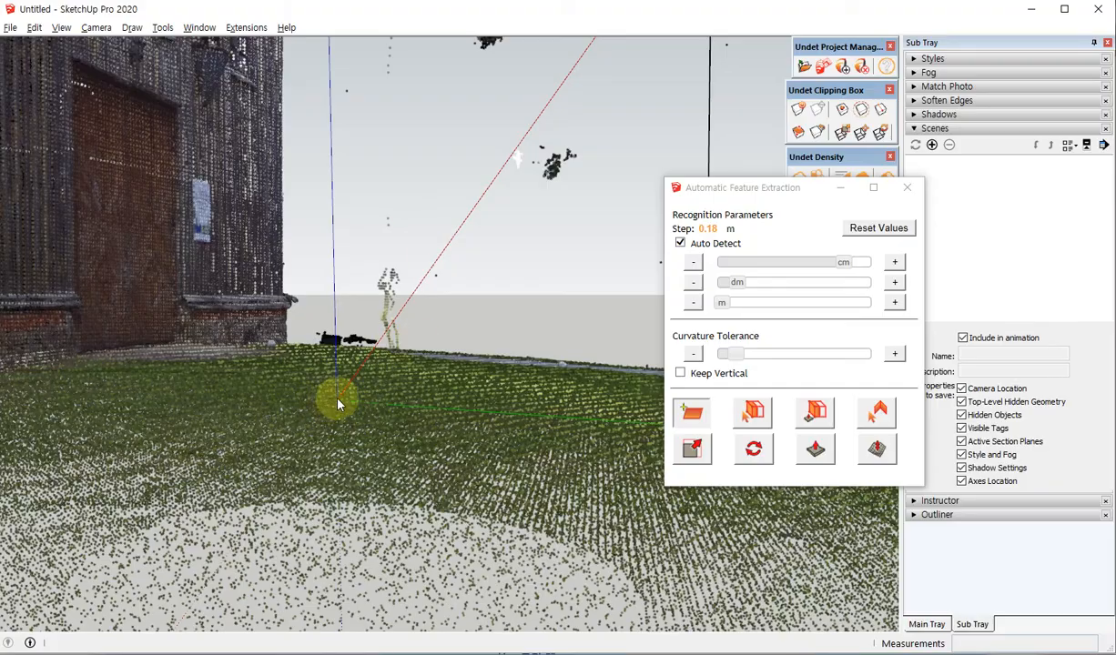
{"action": "middle_click_drag", "start_coordinate": [337, 403], "coordinate": [405, 406]}
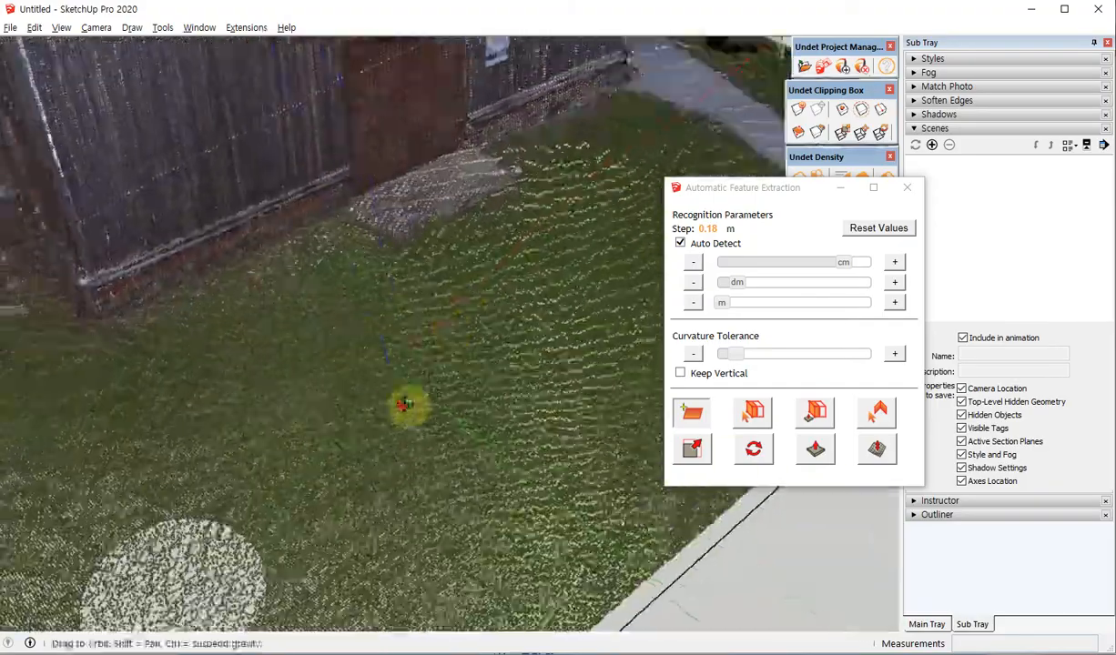
{"action": "scroll", "coordinate": [405, 405], "scroll_direction": "up", "scroll_amount": 10}
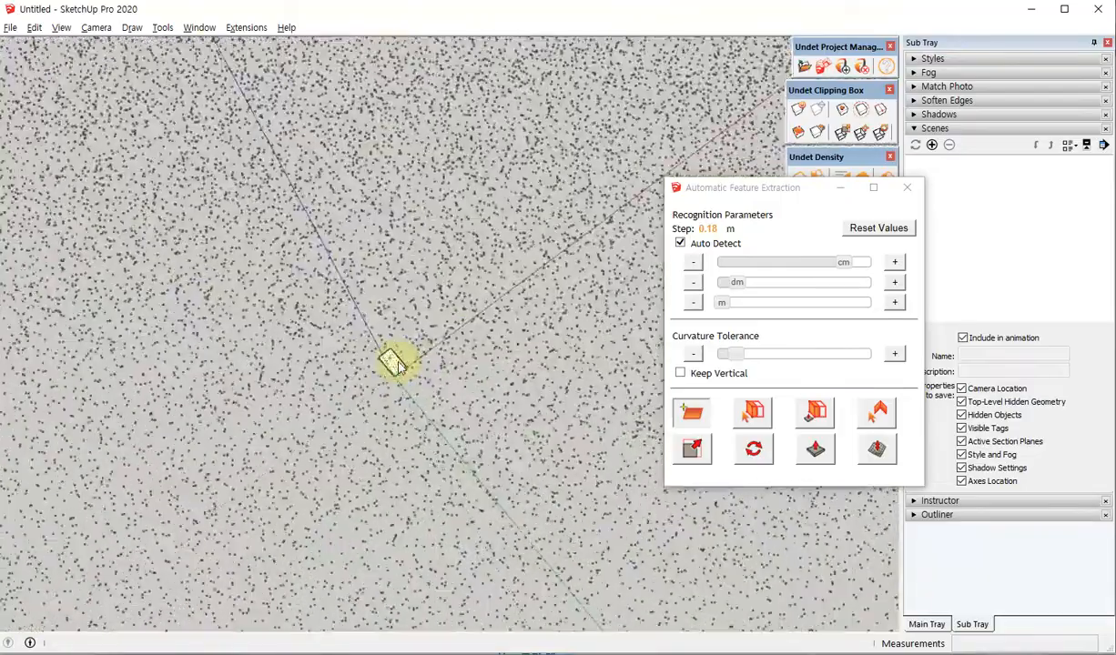
{"action": "scroll", "coordinate": [395, 364], "scroll_direction": "up", "scroll_amount": 5}
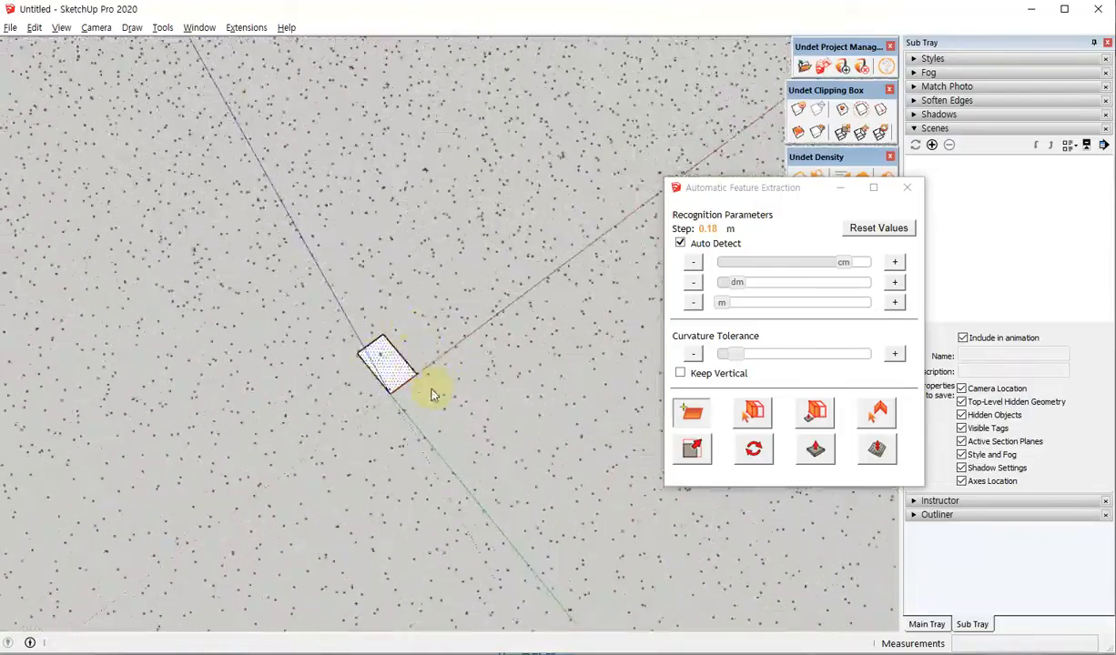
Raise the Curvature Tolerance slightly and extract a larger plane from the lawn, replacing the small plane.
{"action": "scroll", "coordinate": [430, 323], "scroll_direction": "down", "scroll_amount": 10}
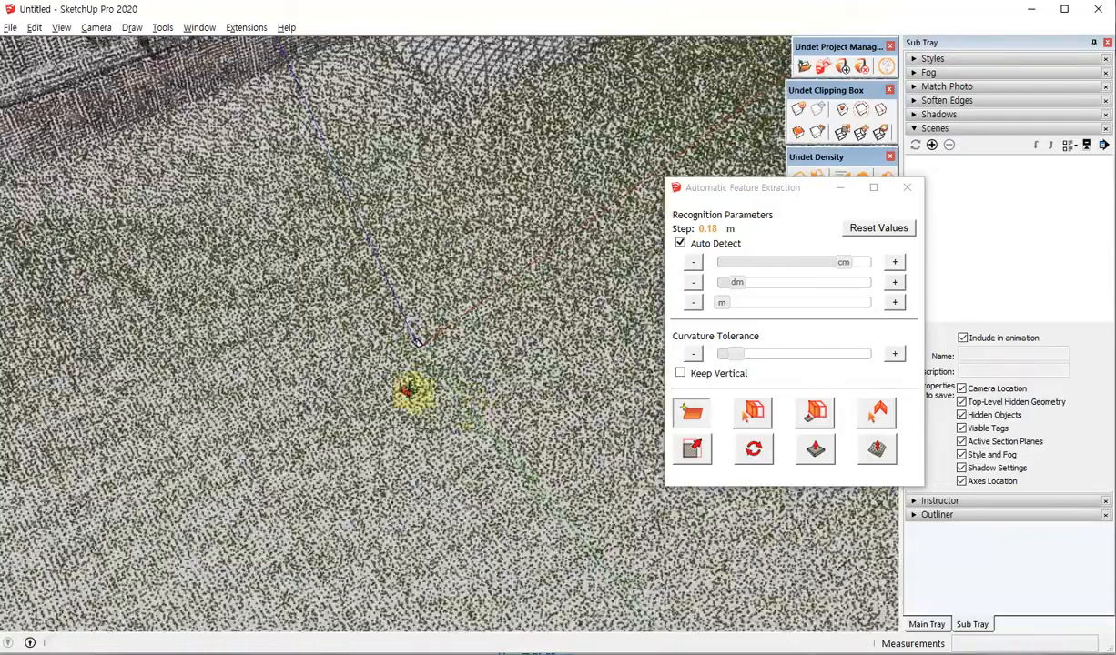
{"action": "middle_click_drag", "start_coordinate": [409, 391], "coordinate": [386, 279]}
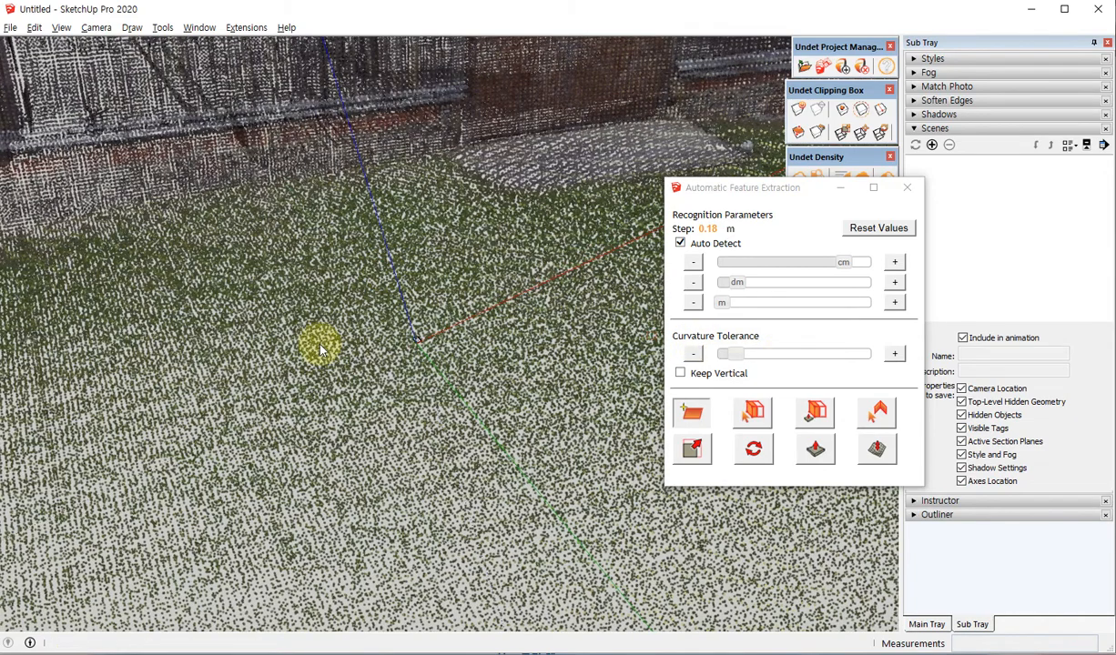
{"action": "middle_click_drag", "start_coordinate": [319, 344], "coordinate": [537, 385]}
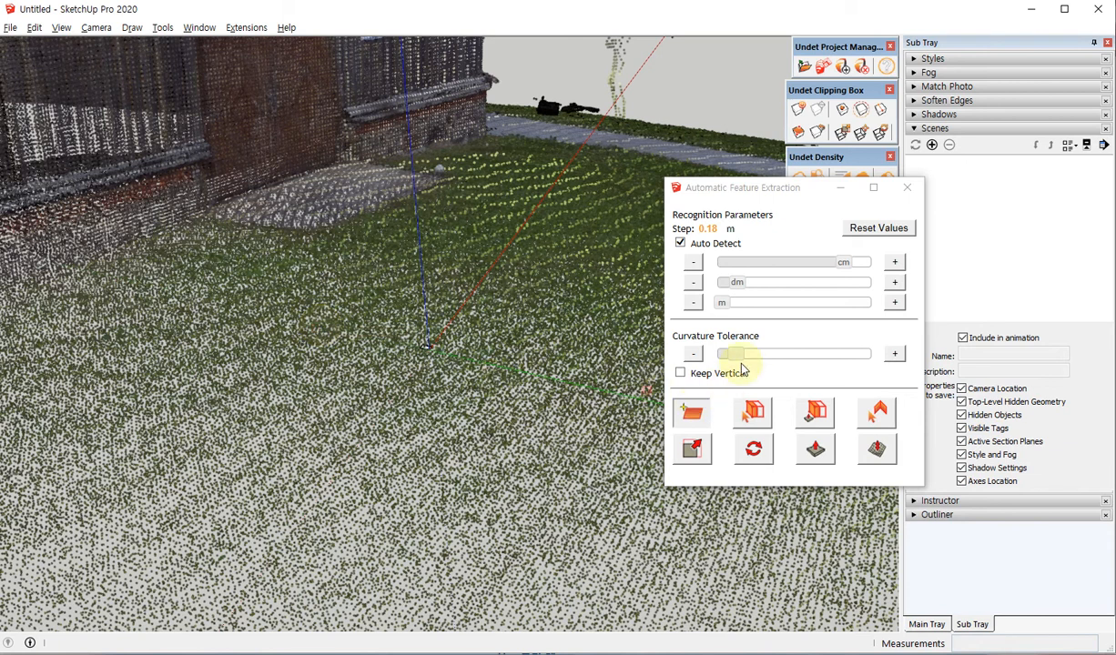
{"action": "left_click_drag", "start_coordinate": [737, 360], "coordinate": [752, 362]}
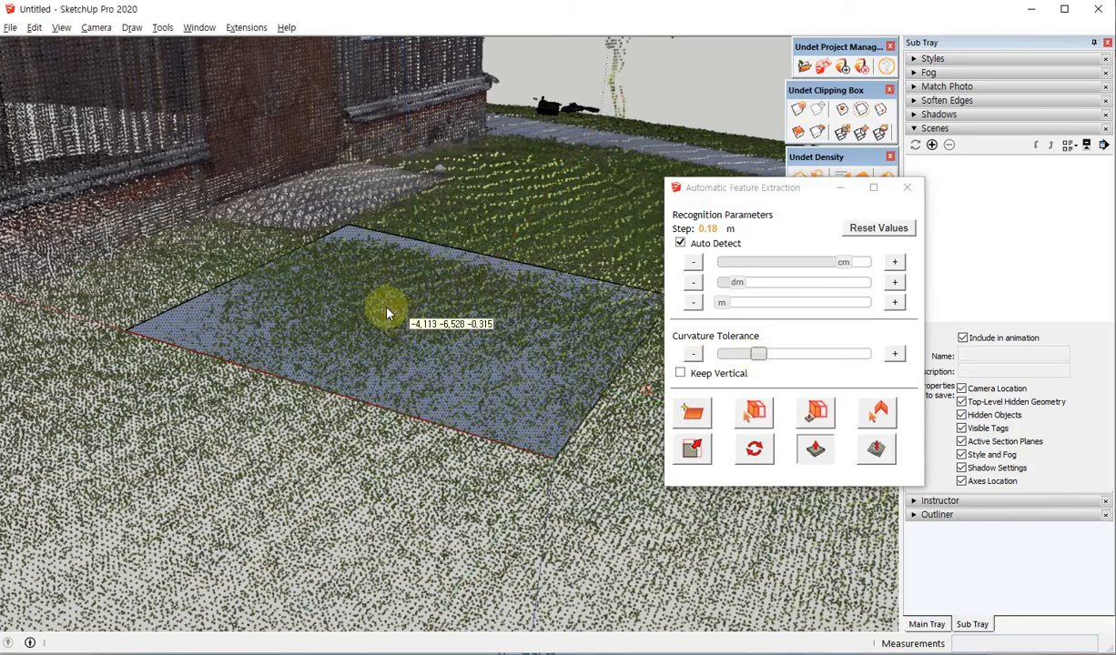
Examine the extracted lawn plane against the surrounding points, from close up and with the whole church in view.
{"action": "middle_click_drag", "start_coordinate": [386, 309], "coordinate": [305, 366]}
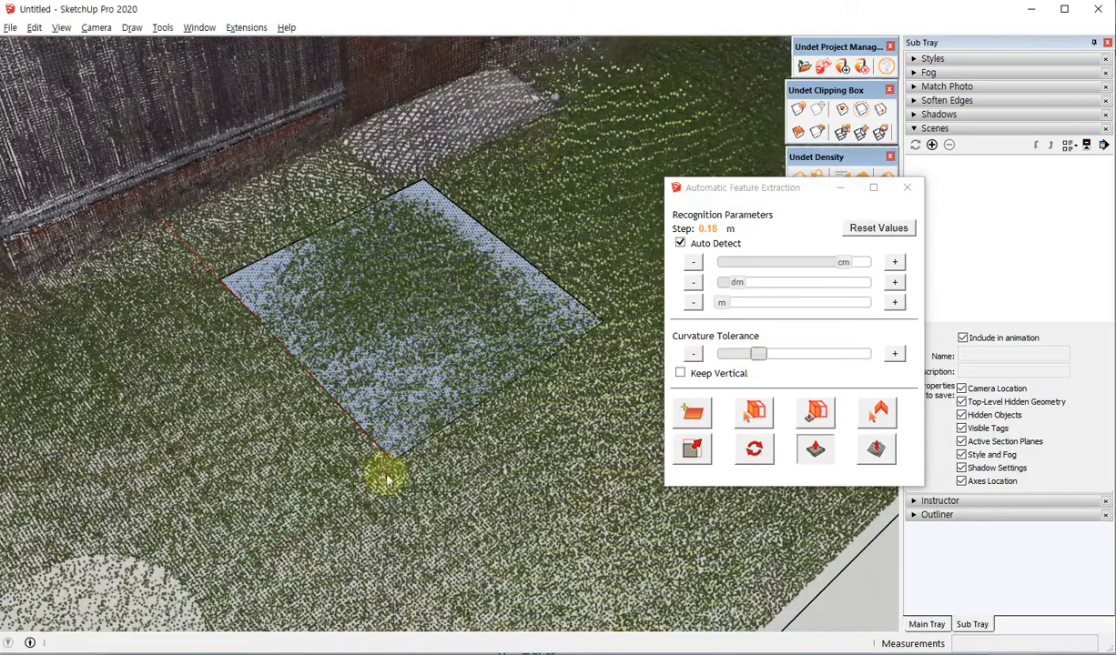
{"action": "middle_click_drag", "start_coordinate": [386, 466], "coordinate": [410, 335]}
{"action": "scroll", "coordinate": [409, 335], "scroll_direction": "up", "scroll_amount": 2}
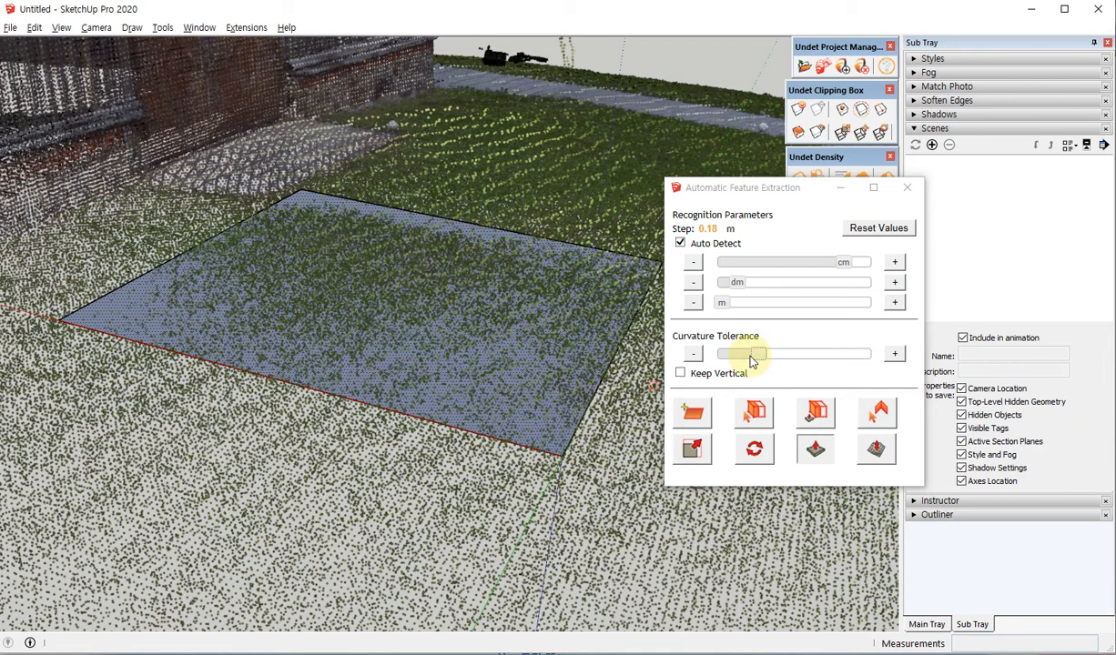
{"action": "scroll", "coordinate": [429, 331], "scroll_direction": "down", "scroll_amount": 8}
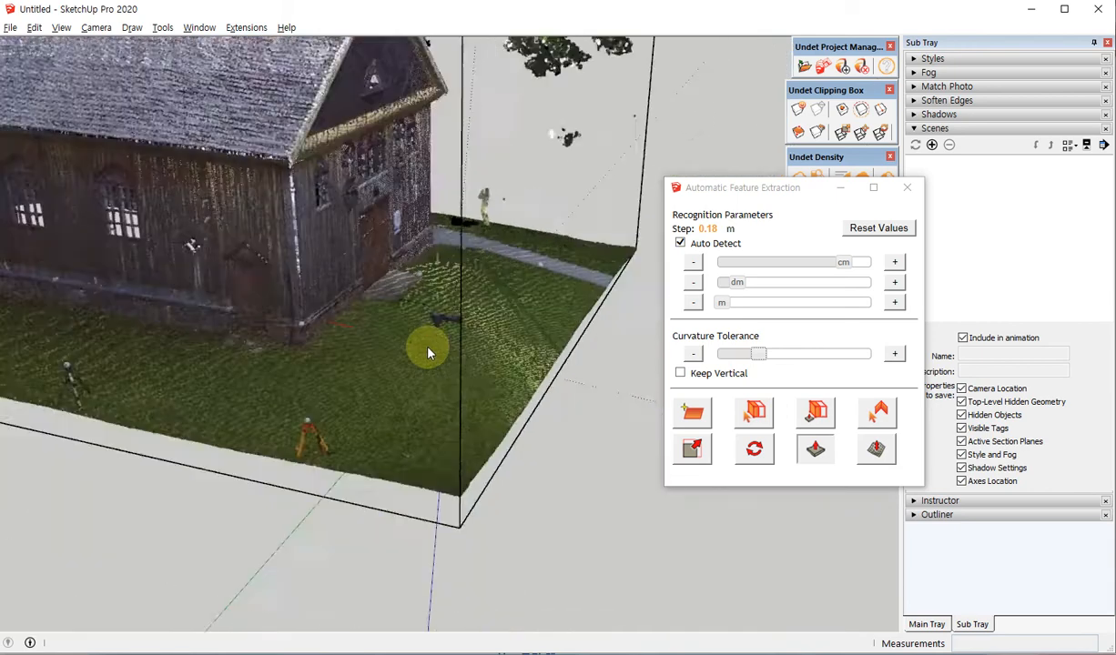
{"action": "middle_click_drag", "start_coordinate": [429, 353], "coordinate": [269, 420]}
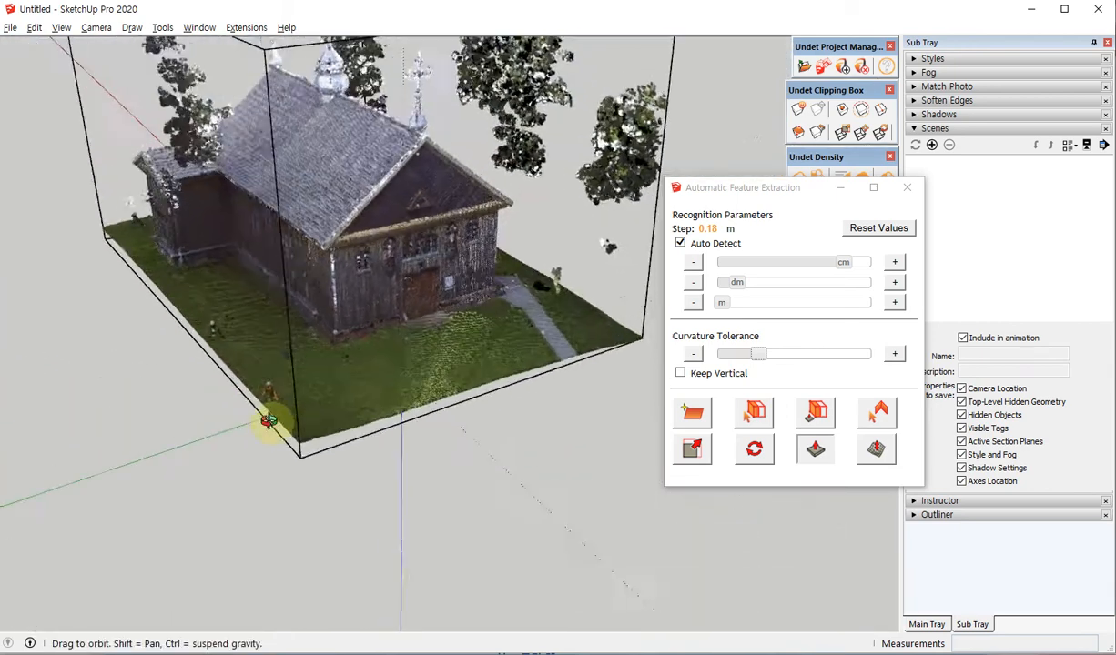
{"action": "scroll", "coordinate": [429, 378], "scroll_direction": "up", "scroll_amount": 8}
{"action": "scroll", "coordinate": [471, 326], "scroll_direction": "up", "scroll_amount": 3}
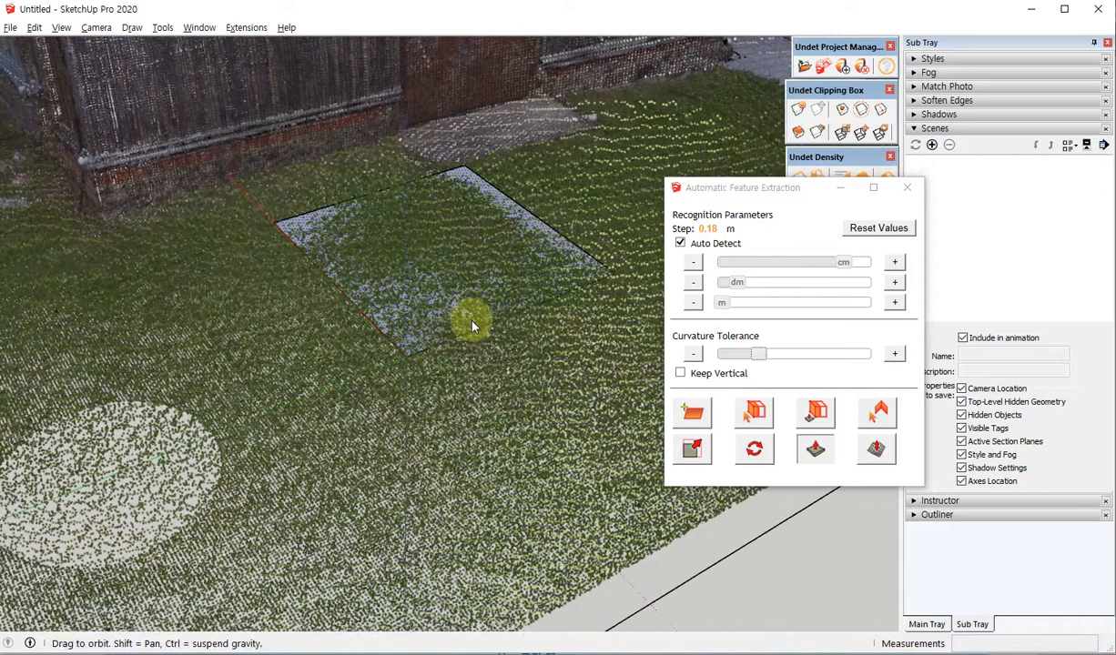
{"action": "scroll", "coordinate": [472, 326], "scroll_direction": "up", "scroll_amount": 3}
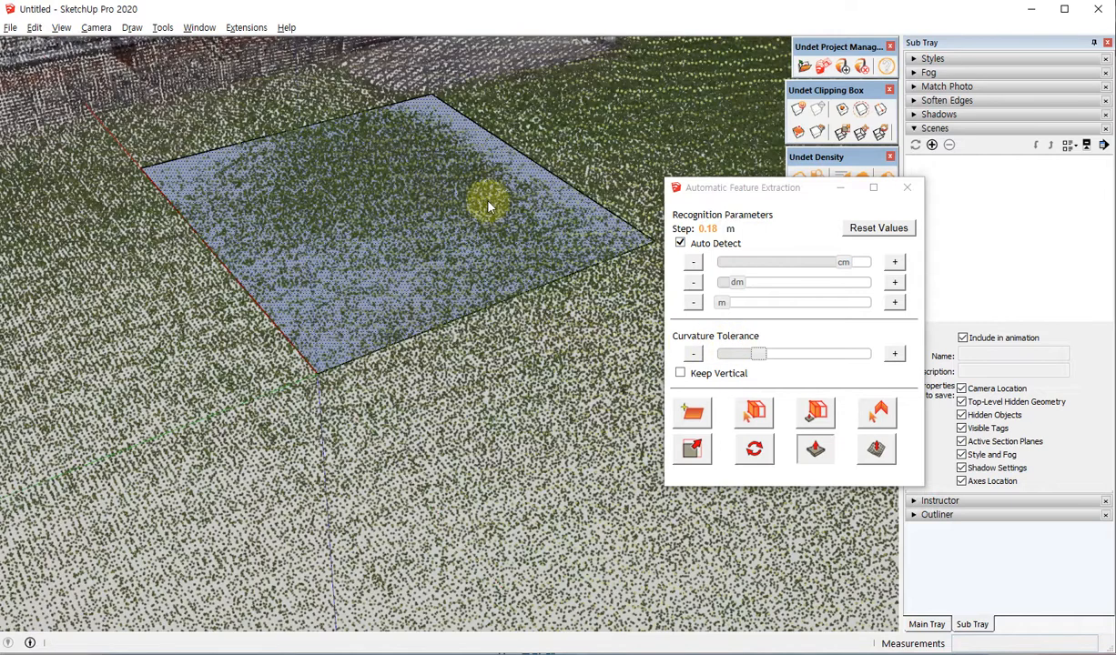
{"action": "middle_click_drag", "start_coordinate": [345, 337], "coordinate": [331, 333]}
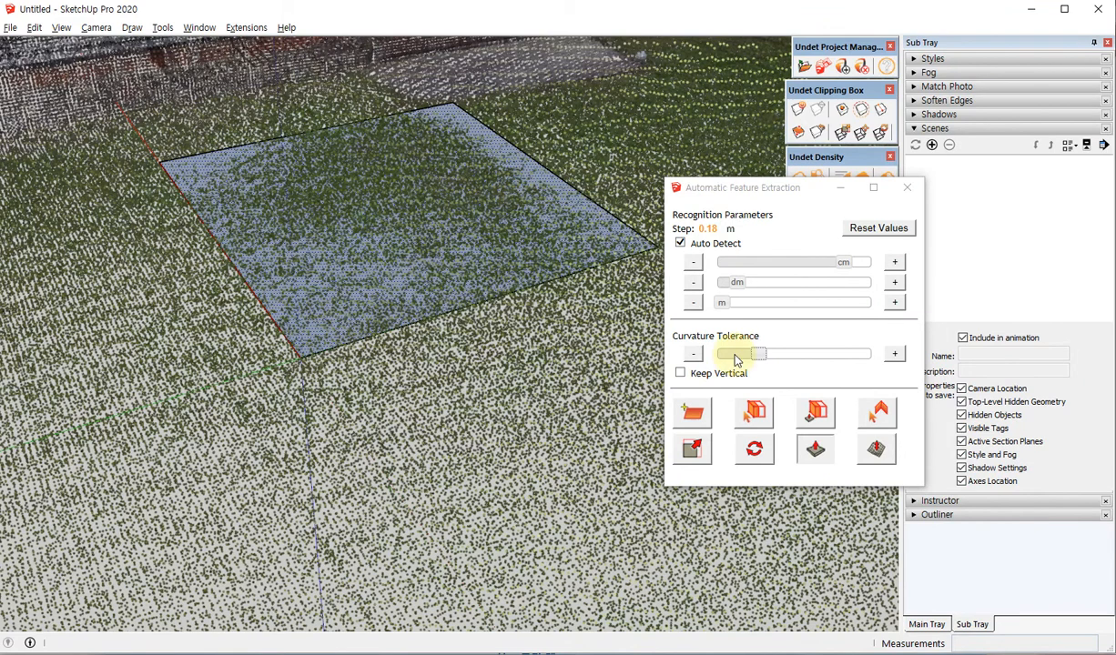
Raise the Curvature Tolerance further and extract the plane on the lawn again in place of the existing one.
{"action": "middle_click_drag", "start_coordinate": [382, 290], "coordinate": [346, 391]}
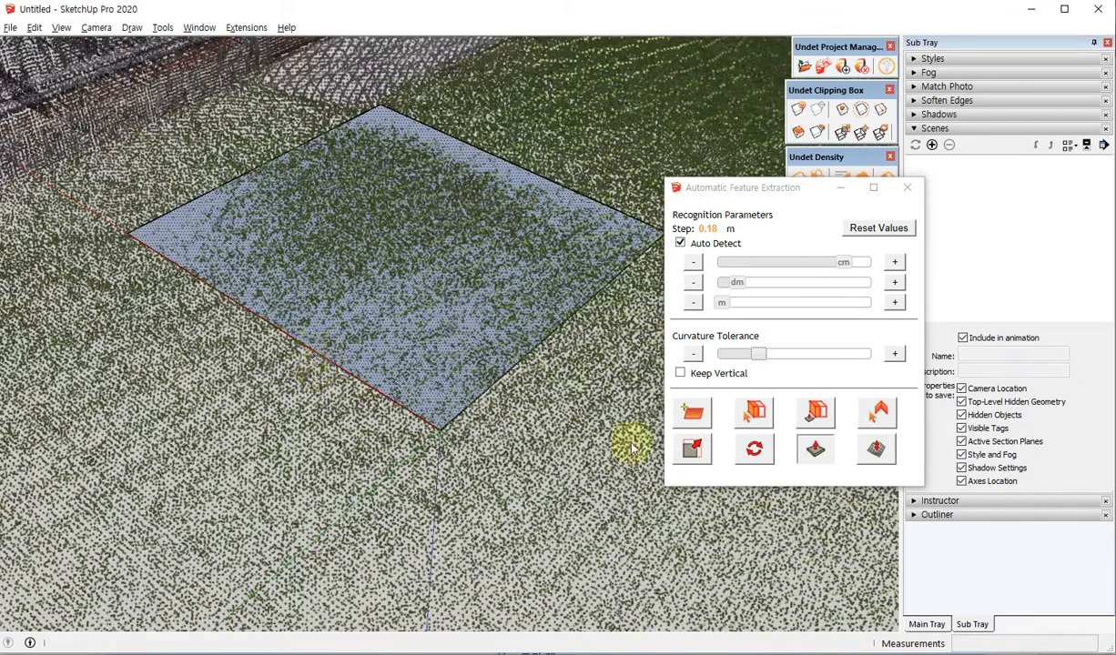
{"action": "left_click_drag", "start_coordinate": [763, 357], "coordinate": [782, 353]}
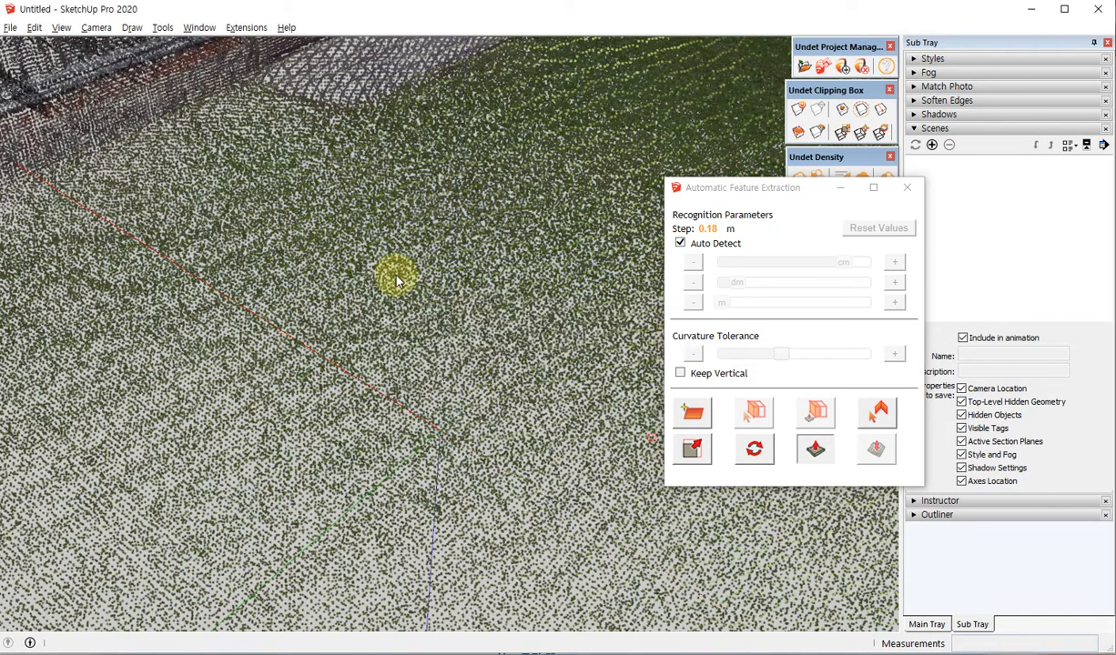
{"action": "middle_click_drag", "start_coordinate": [444, 175], "coordinate": [428, 233]}
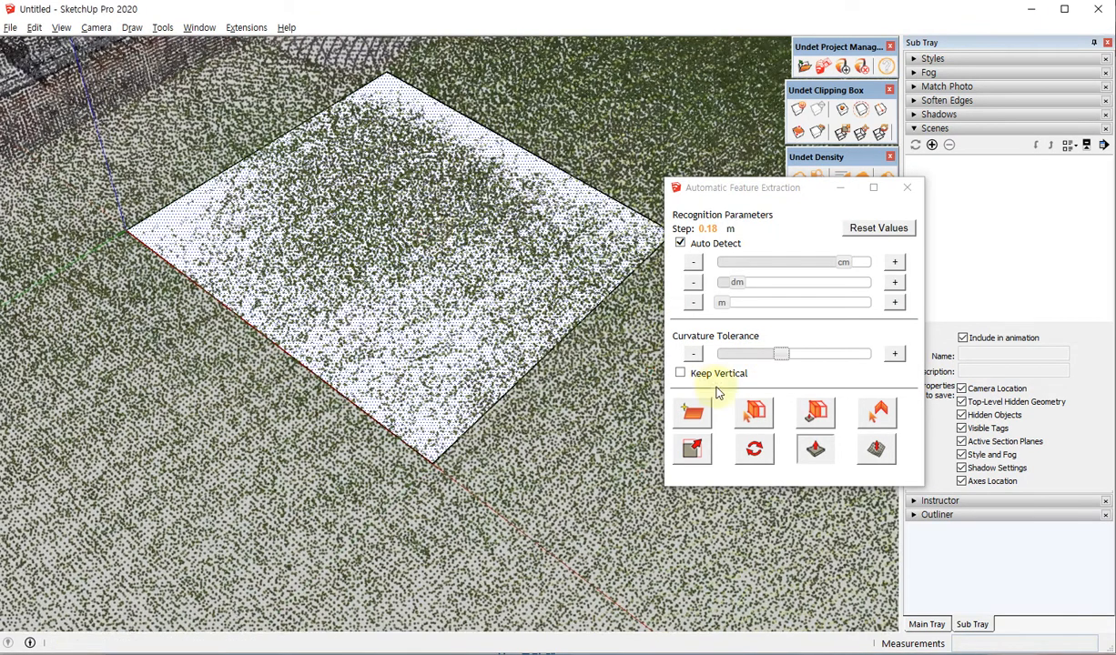
Lower the Curvature Tolerance slightly, extract the lawn plane once more and inspect how it fits the ground points.
{"action": "left_click", "coordinate": [779, 355]}
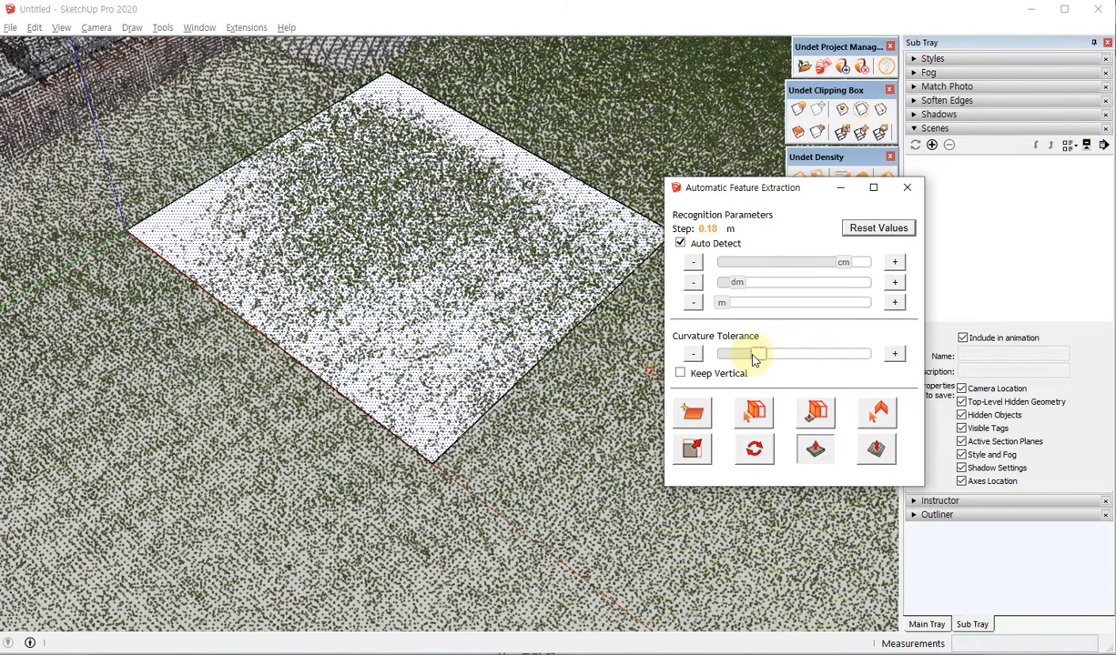
{"action": "left_click", "coordinate": [353, 299]}
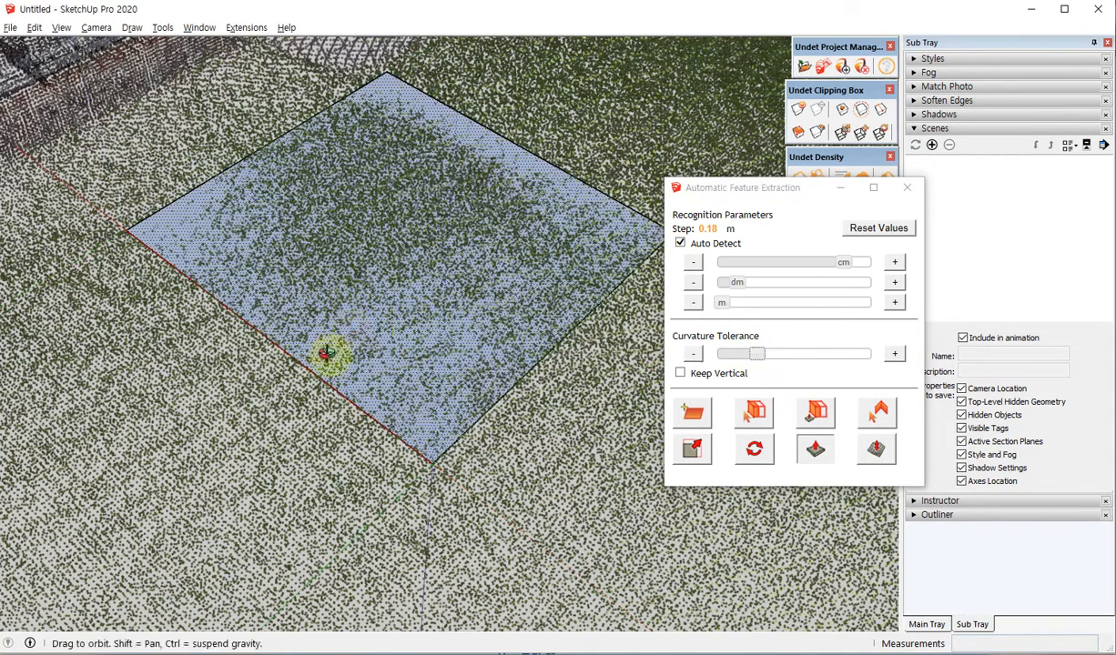
{"action": "middle_click_drag", "start_coordinate": [332, 351], "coordinate": [229, 341]}
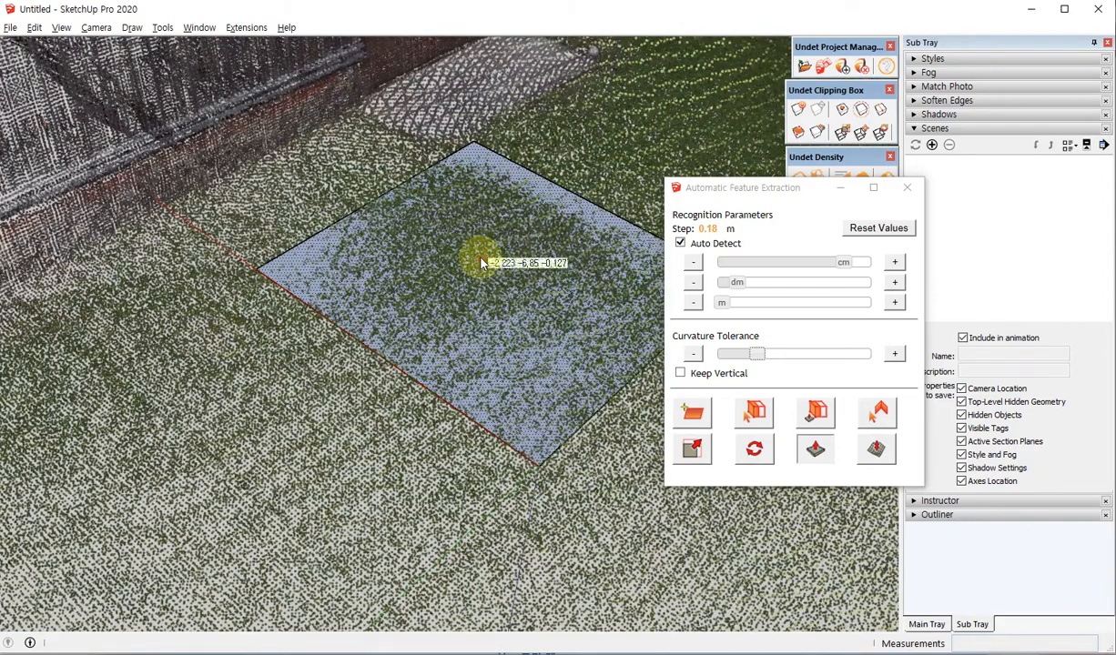
{"action": "middle_click_drag", "start_coordinate": [384, 370], "coordinate": [368, 318]}
{"action": "scroll", "coordinate": [346, 240], "scroll_direction": "up", "scroll_amount": 3}
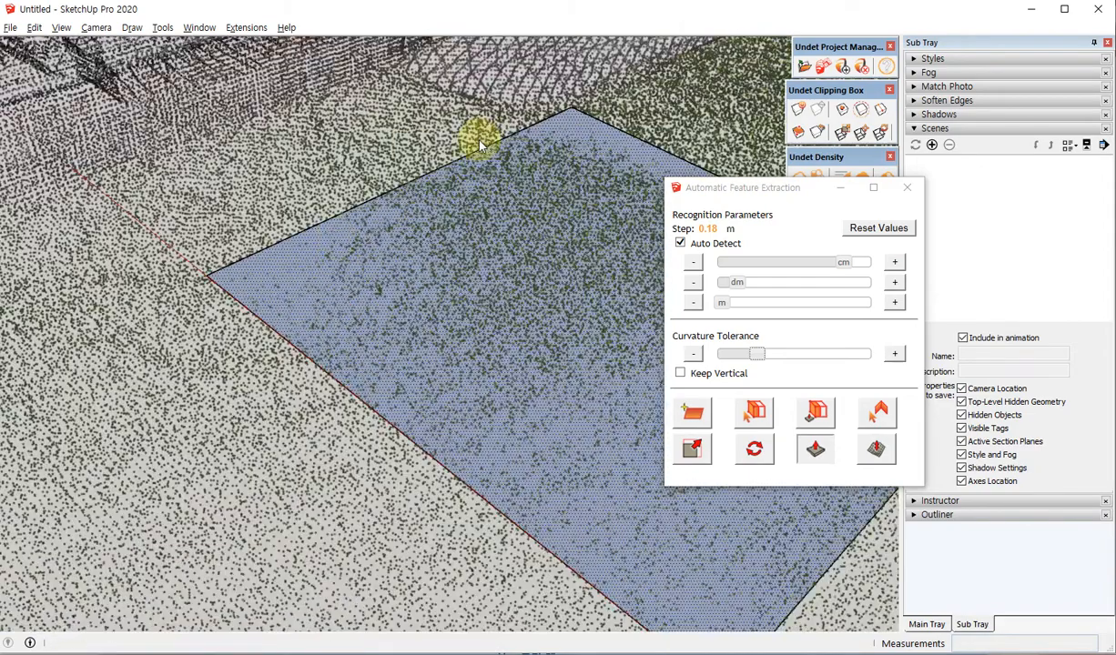
{"action": "middle_click_drag", "start_coordinate": [467, 321], "coordinate": [519, 182]}
{"action": "middle_click_drag", "start_coordinate": [496, 318], "coordinate": [457, 401]}
{"action": "scroll", "coordinate": [226, 205], "scroll_direction": "down", "scroll_amount": 3}
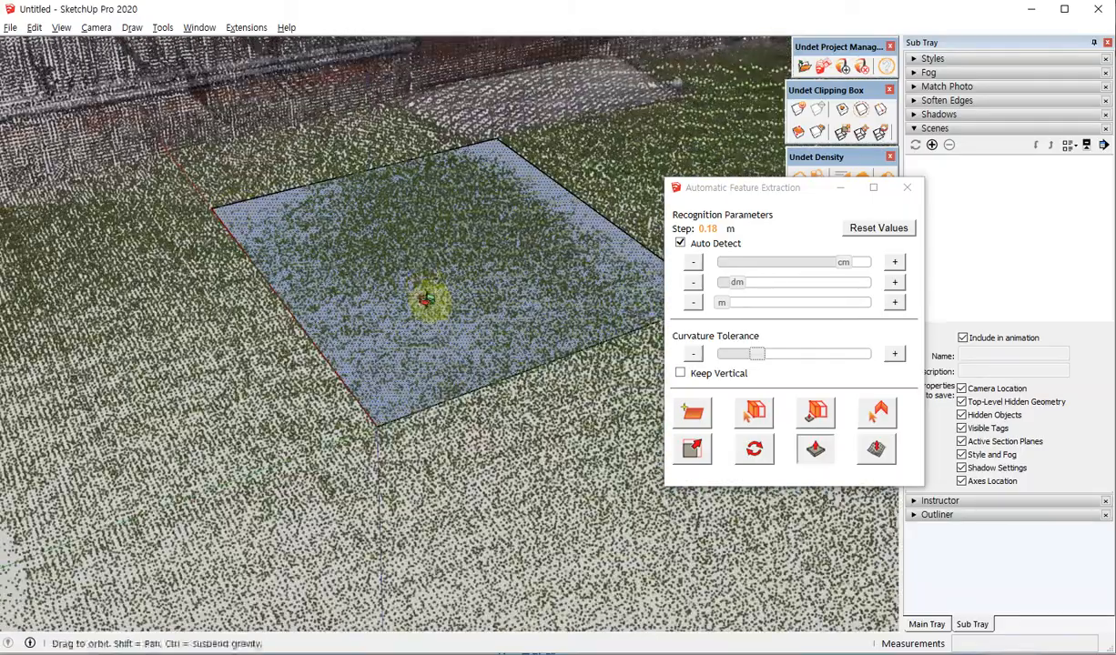
{"action": "middle_click_drag", "start_coordinate": [417, 291], "coordinate": [456, 324]}
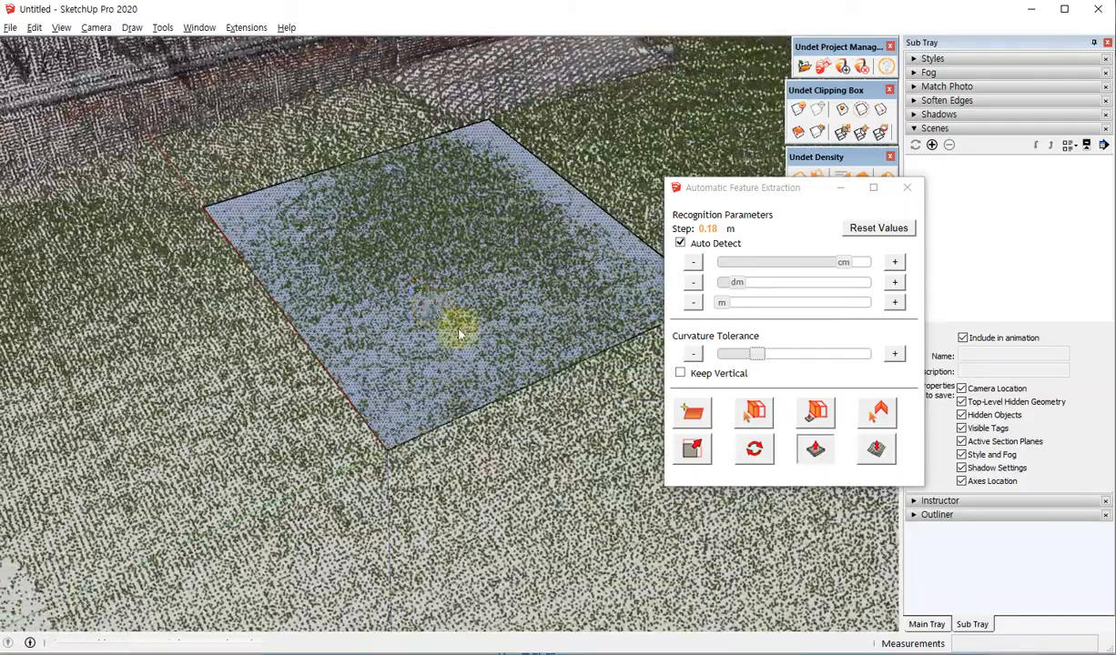
Convert the lawn plane to a mesh with Plane as the extraction limits, simplifying it to fewer faces.
{"action": "left_click", "coordinate": [873, 455]}
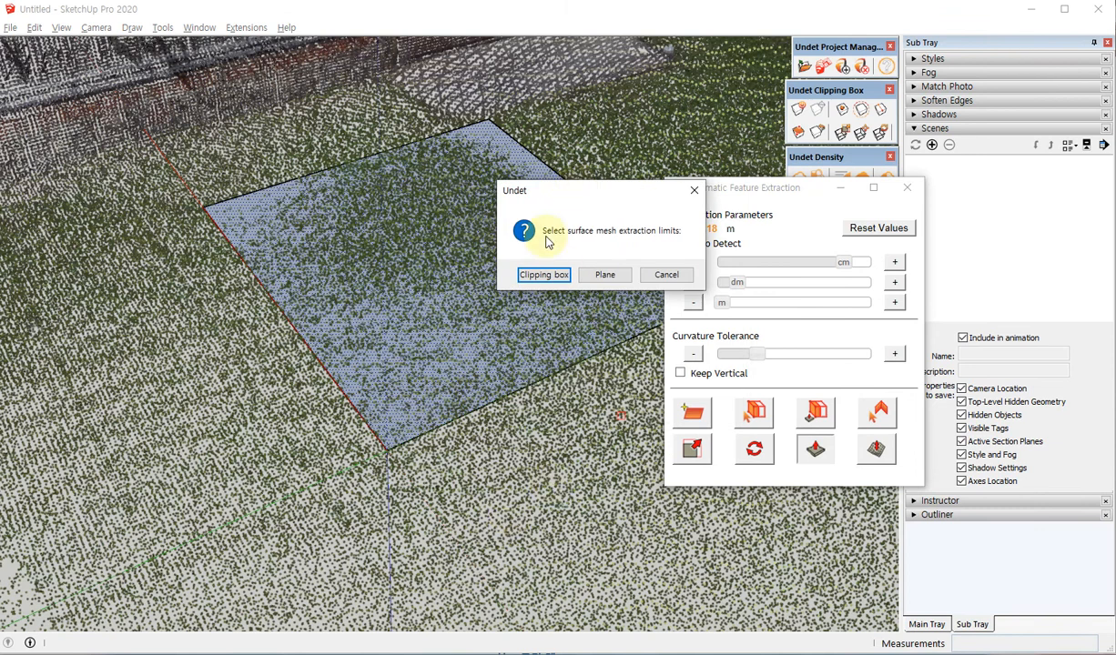
{"action": "left_click_drag", "start_coordinate": [554, 200], "coordinate": [513, 233]}
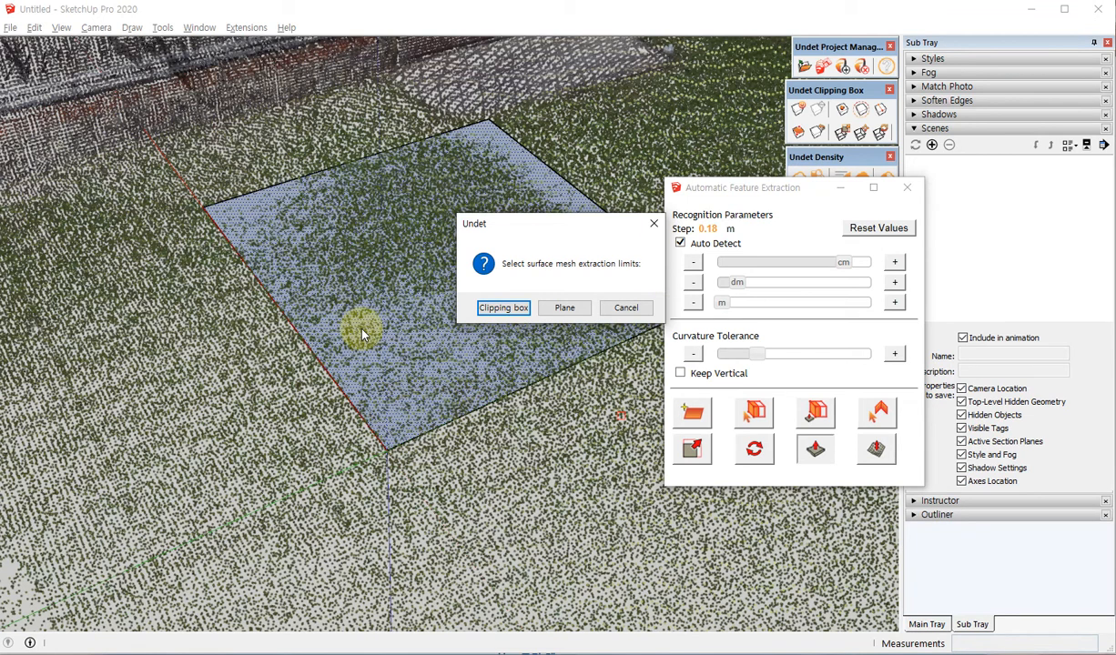
{"action": "left_click", "coordinate": [565, 309]}
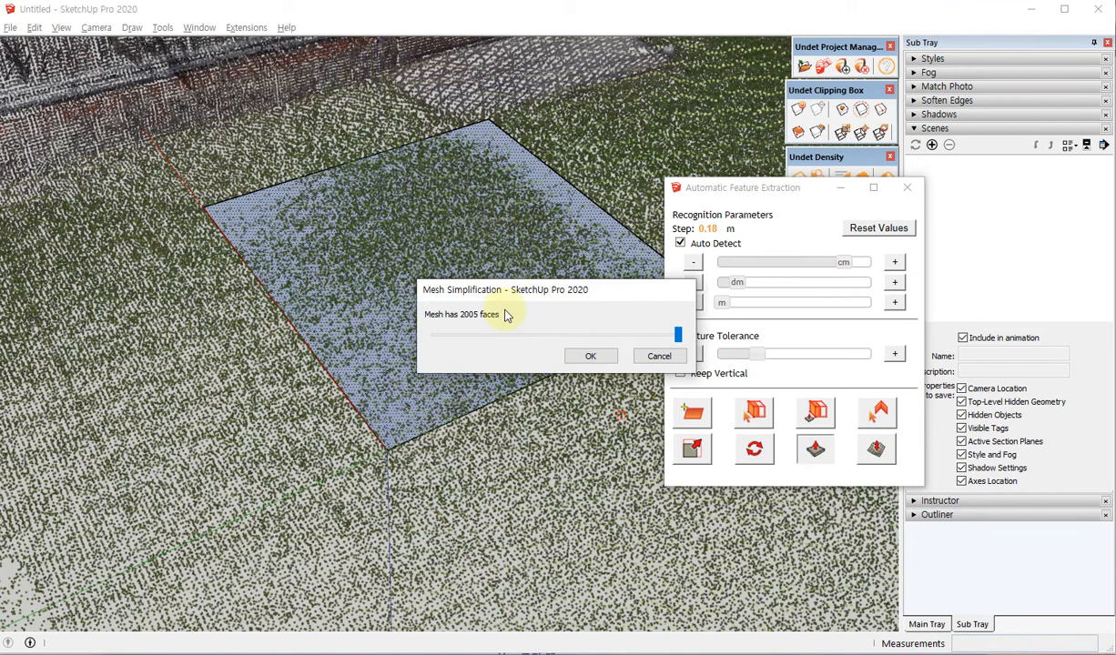
{"action": "left_click_drag", "start_coordinate": [508, 292], "coordinate": [511, 208]}
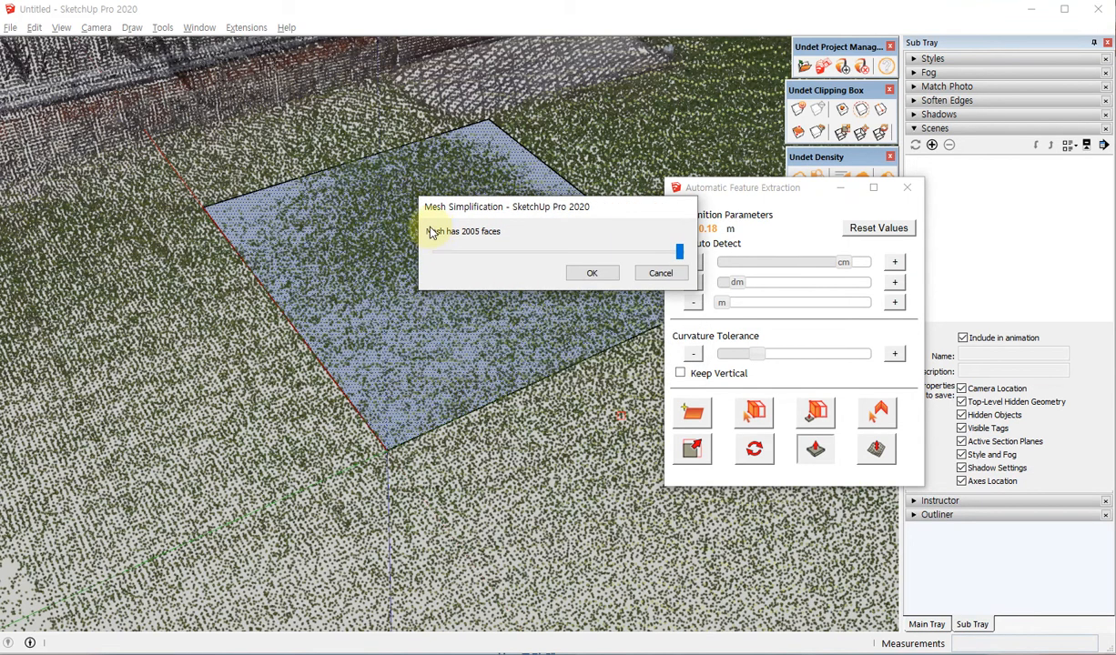
{"action": "left_click_drag", "start_coordinate": [538, 207], "coordinate": [511, 271]}
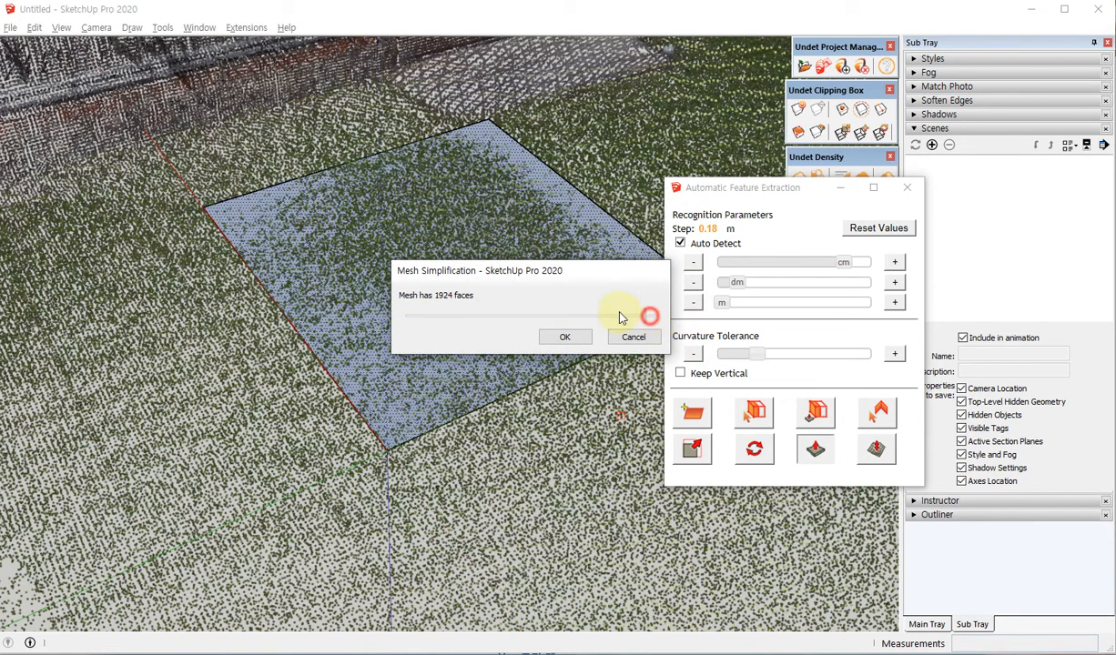
{"action": "left_click_drag", "start_coordinate": [620, 317], "coordinate": [651, 317]}
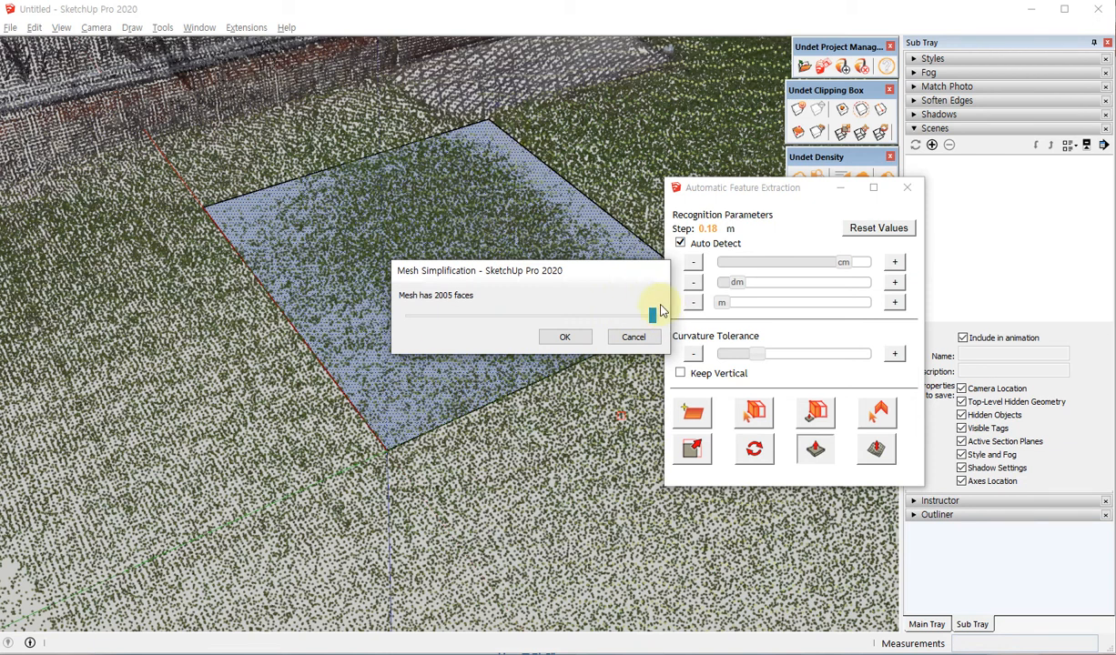
{"action": "left_click_drag", "start_coordinate": [652, 317], "coordinate": [471, 320]}
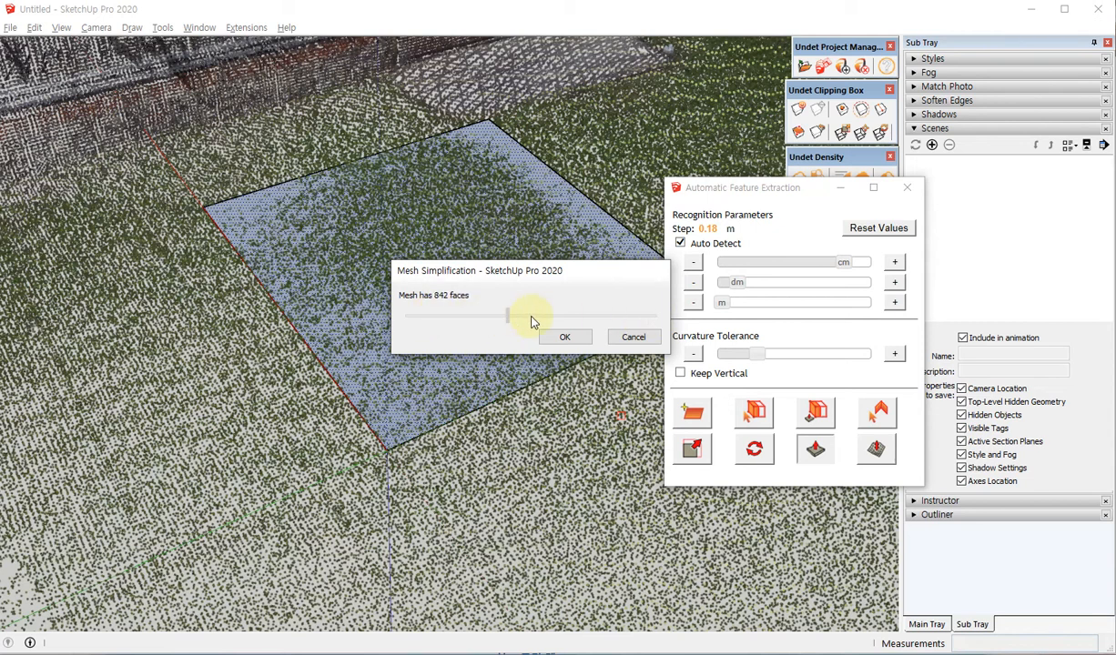
{"action": "left_click_drag", "start_coordinate": [652, 315], "coordinate": [518, 316]}
{"action": "left_click", "coordinate": [566, 336]}
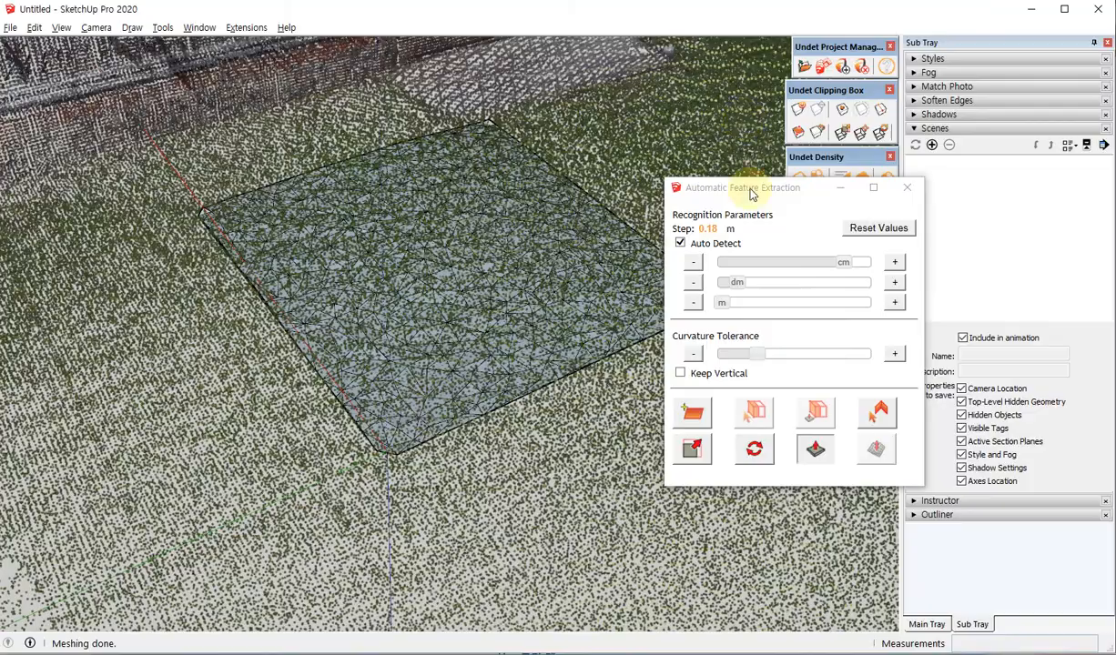
Move the feature extraction dialog clear of the model and examine the lawn mesh's triangles from low and high angles.
{"action": "left_click_drag", "start_coordinate": [751, 190], "coordinate": [780, 322]}
{"action": "middle_click_drag", "start_coordinate": [431, 349], "coordinate": [500, 398]}
{"action": "scroll", "coordinate": [510, 284], "scroll_direction": "up", "scroll_amount": 5}
{"action": "scroll", "coordinate": [504, 290], "scroll_direction": "up", "scroll_amount": 3}
{"action": "scroll", "coordinate": [505, 291], "scroll_direction": "down", "scroll_amount": 5}
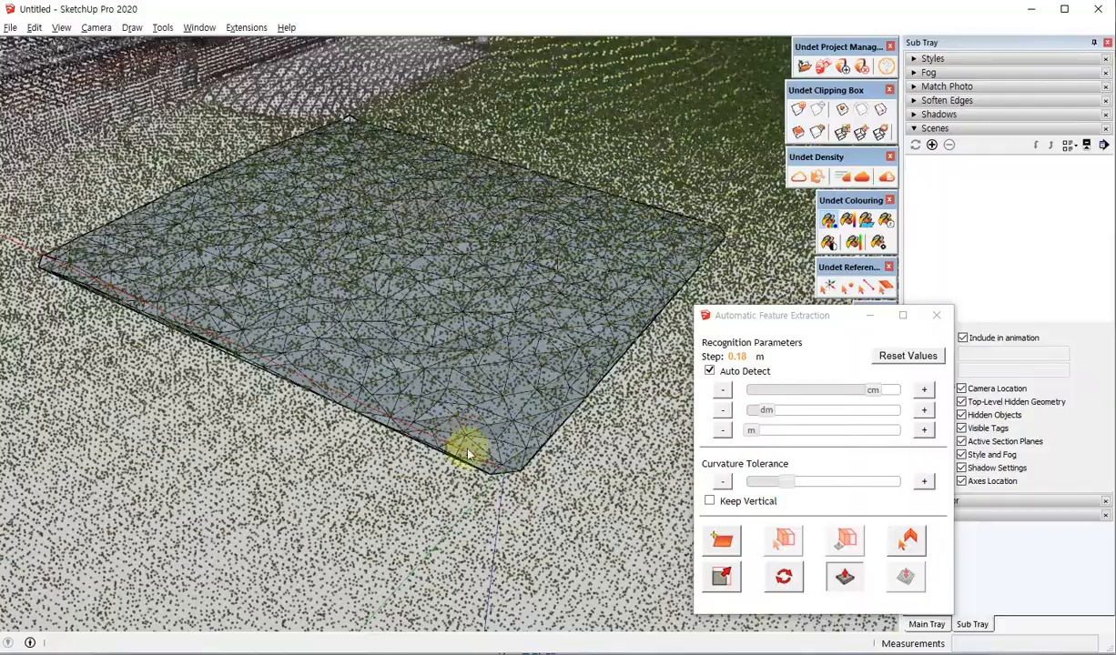
{"action": "middle_click_drag", "start_coordinate": [466, 451], "coordinate": [532, 178]}
{"action": "middle_click_drag", "start_coordinate": [531, 316], "coordinate": [410, 492]}
{"action": "middle_click_drag", "start_coordinate": [443, 241], "coordinate": [418, 317]}
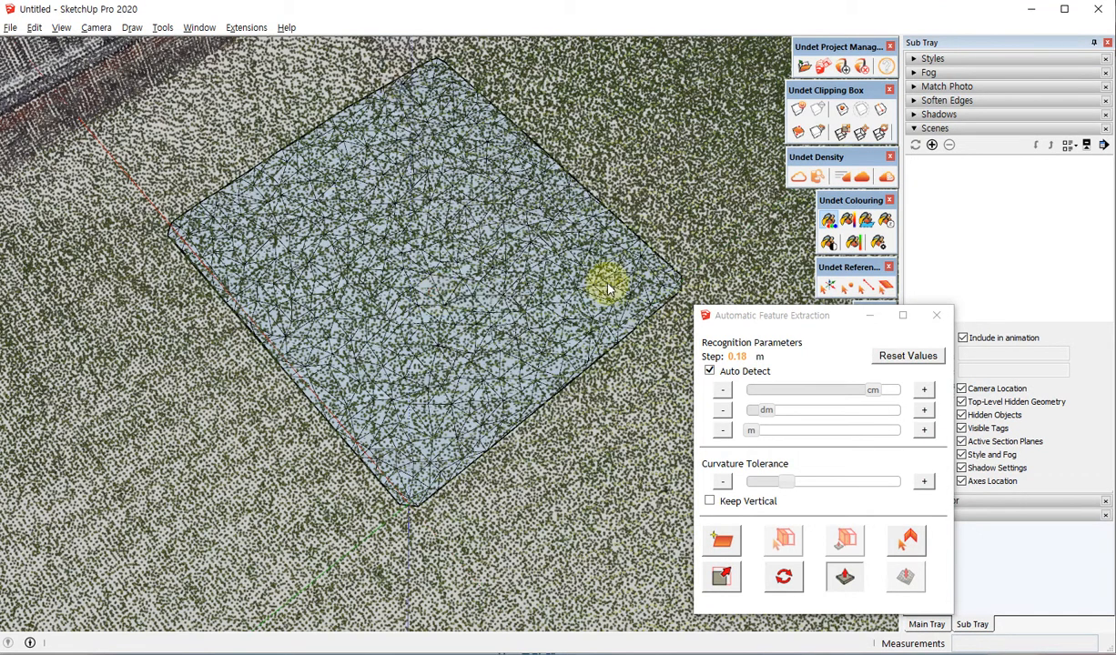
{"action": "middle_click_drag", "start_coordinate": [436, 341], "coordinate": [20, 52]}
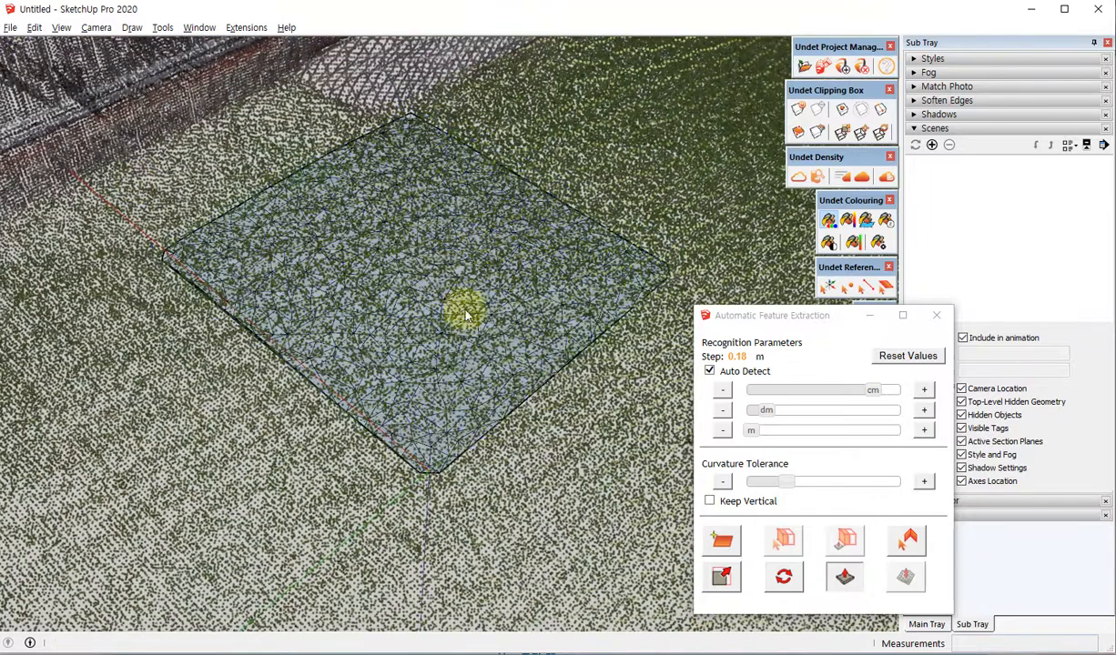
Delete the lawn mesh and use Find Plane to extract a new plane from a point on the lawn.
{"action": "left_click", "coordinate": [444, 277]}
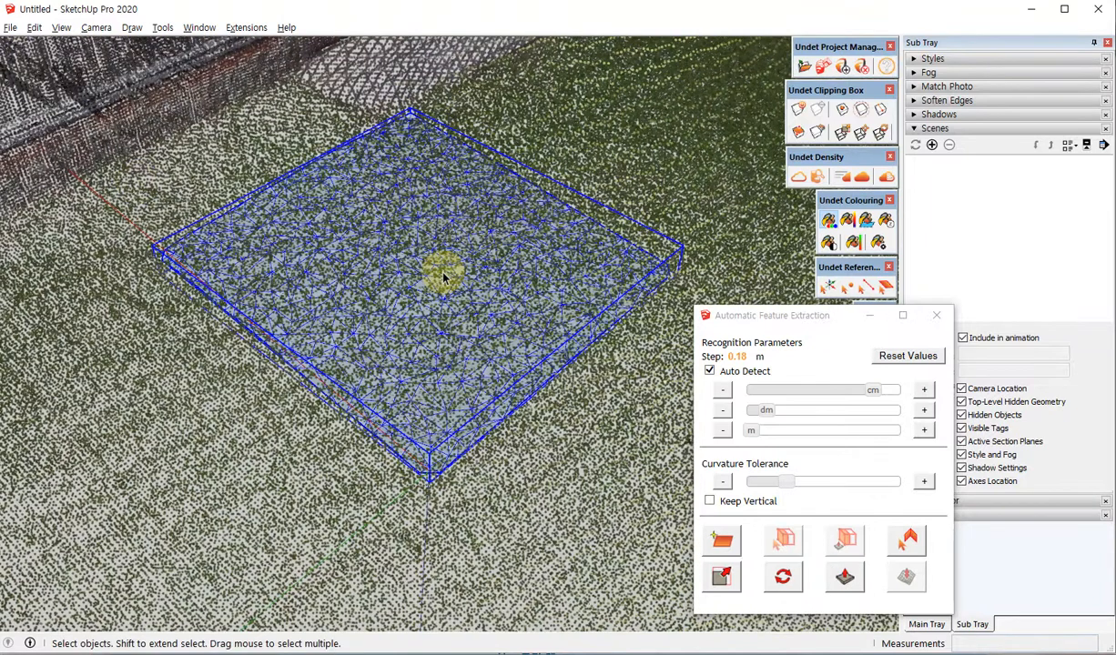
{"action": "key", "text": "Delete"}
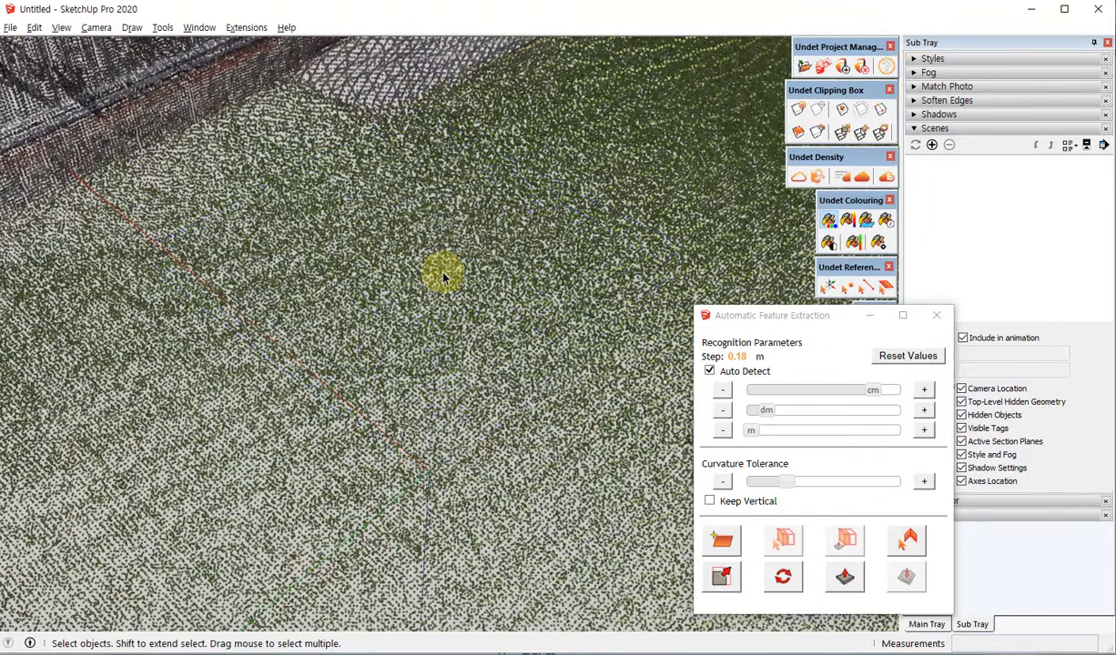
{"action": "left_click", "coordinate": [736, 551]}
{"action": "left_click", "coordinate": [505, 351]}
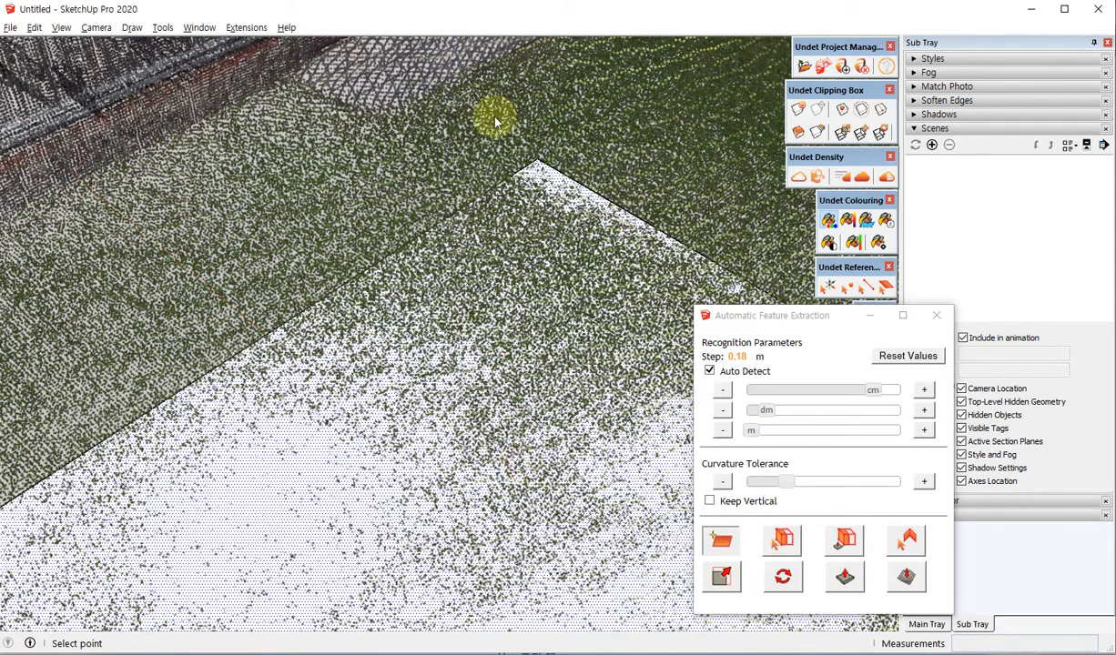
Convert the new lawn plane to a mesh with Clipping box as the surface mesh extraction limits.
{"action": "scroll", "coordinate": [496, 117], "scroll_direction": "down", "scroll_amount": 4}
{"action": "middle_click_drag", "start_coordinate": [496, 117], "coordinate": [501, 368]}
{"action": "scroll", "coordinate": [501, 368], "scroll_direction": "up", "scroll_amount": 3}
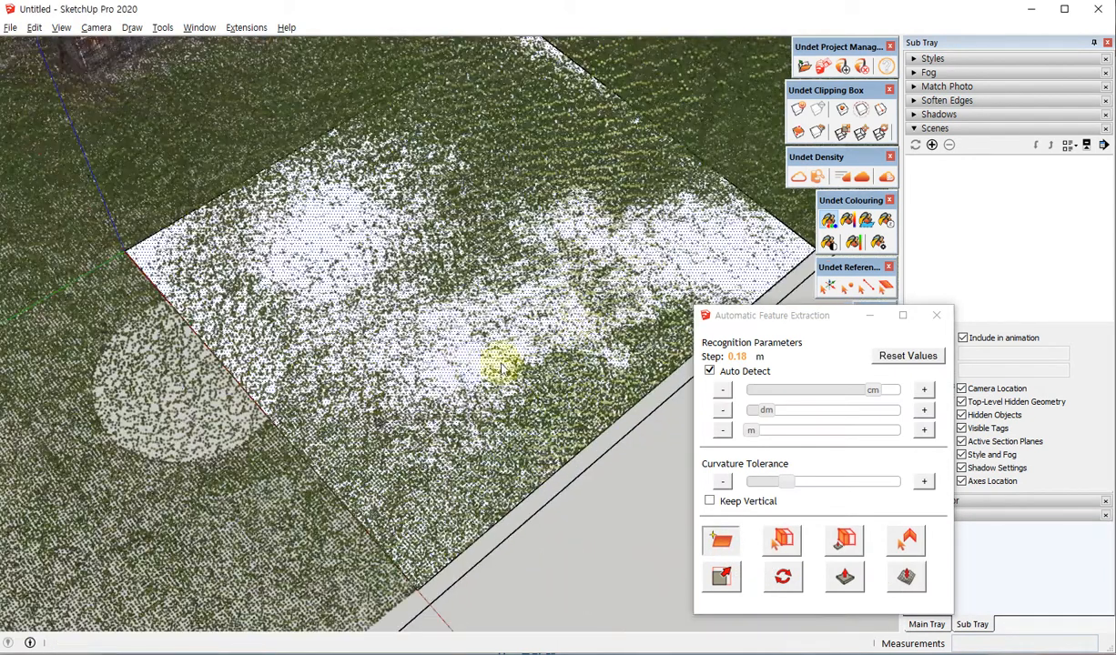
{"action": "scroll", "coordinate": [501, 367], "scroll_direction": "up", "scroll_amount": 1}
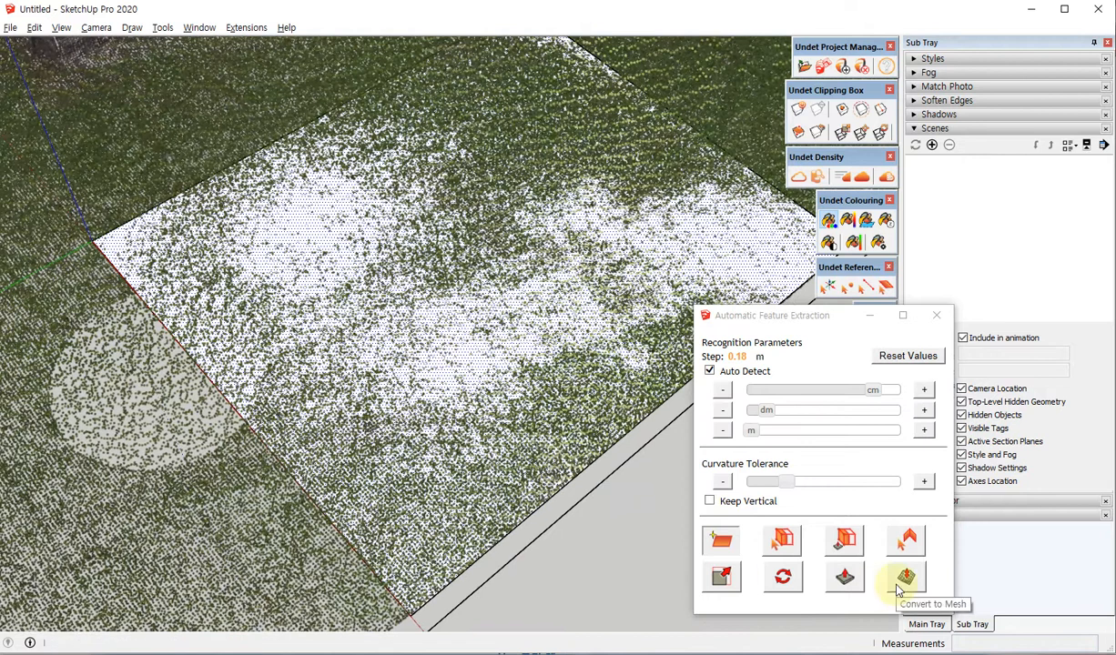
{"action": "left_click", "coordinate": [906, 577]}
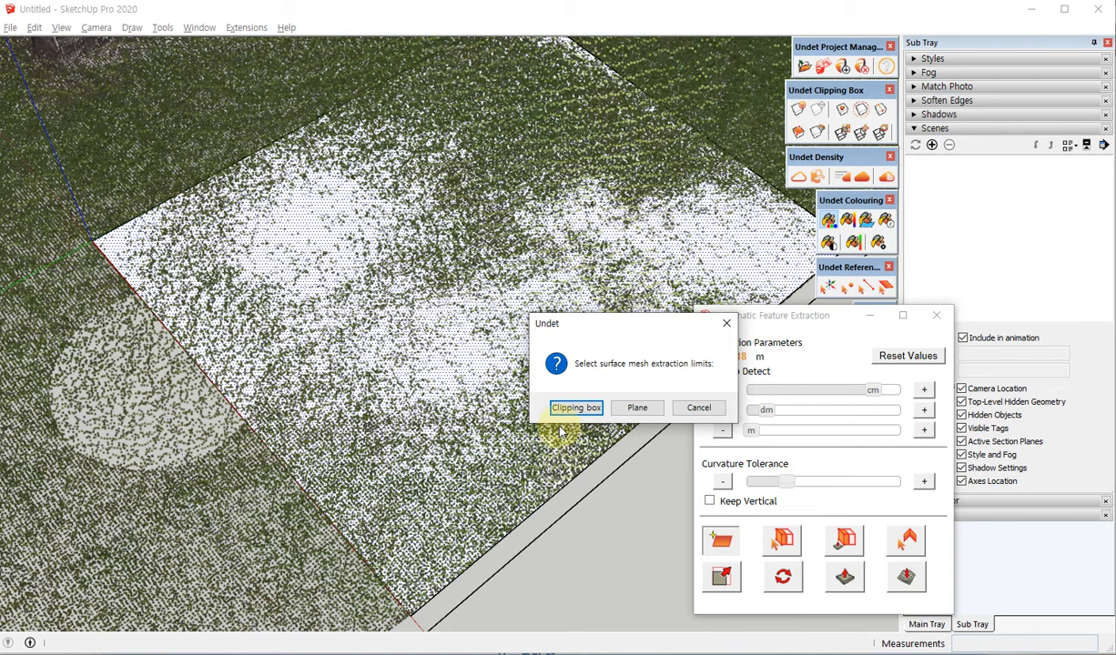
{"action": "left_click", "coordinate": [566, 409]}
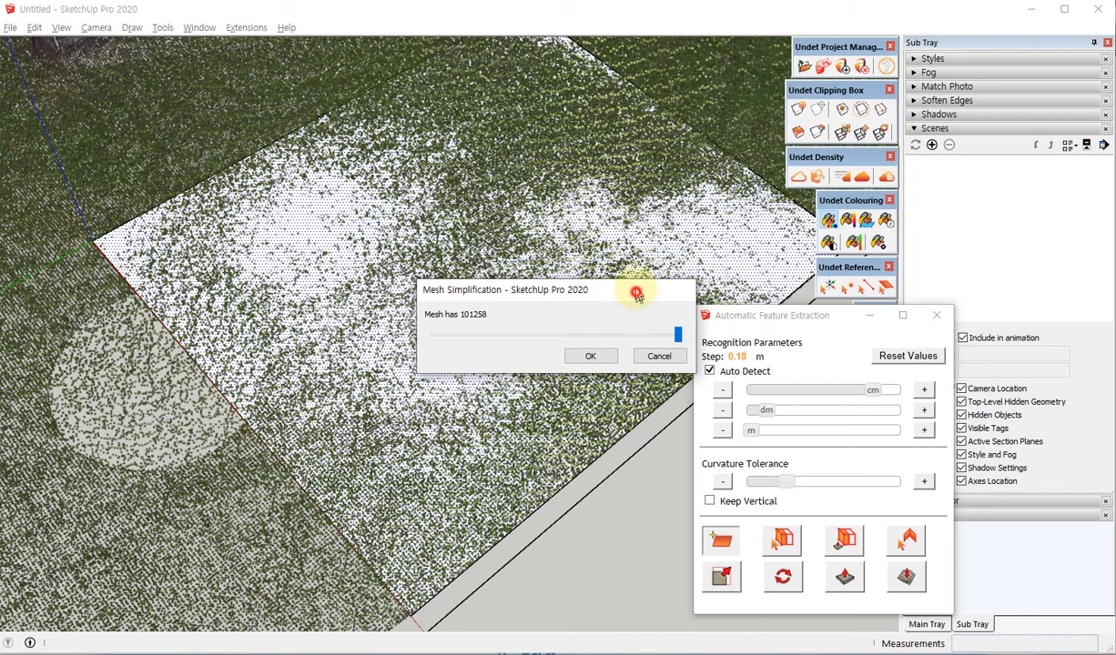
Simplify the extracted ground mesh to well below its full face count and generate it.
{"action": "left_click_drag", "start_coordinate": [637, 294], "coordinate": [632, 262]}
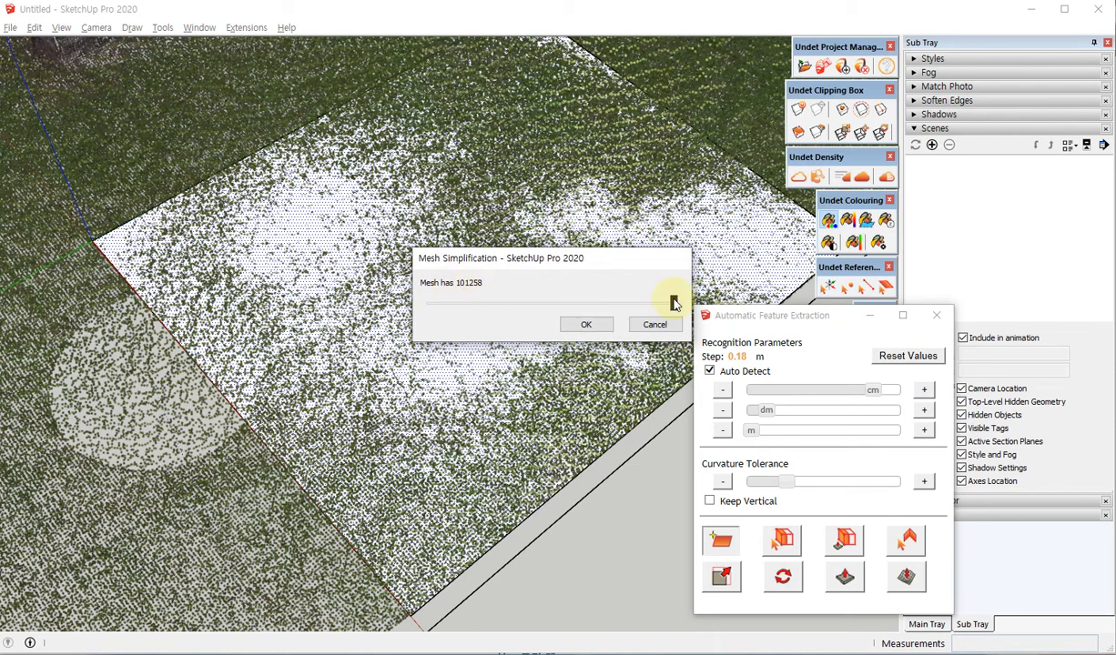
{"action": "left_click_drag", "start_coordinate": [672, 303], "coordinate": [506, 306]}
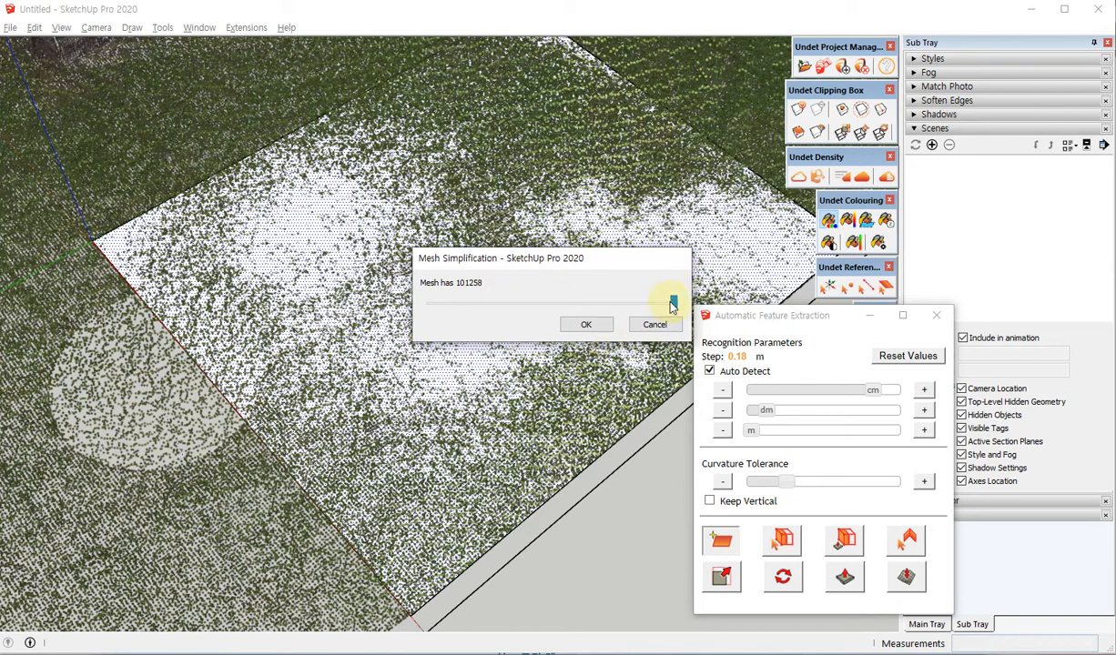
{"action": "left_click_drag", "start_coordinate": [673, 304], "coordinate": [492, 301]}
{"action": "left_click", "coordinate": [502, 304]}
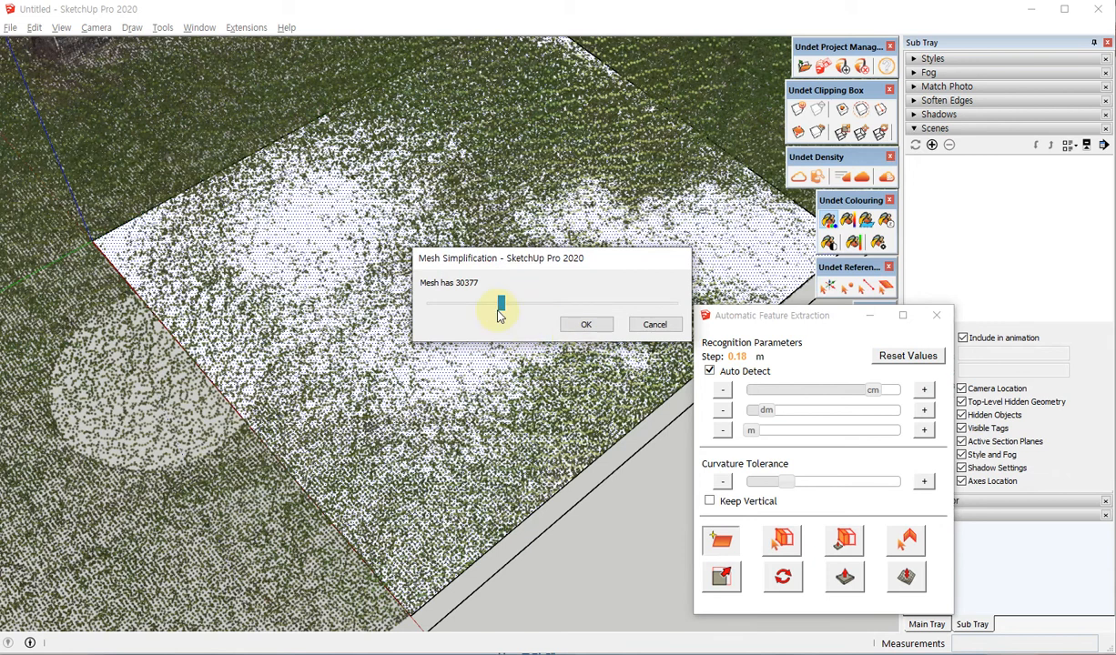
{"action": "left_click", "coordinate": [583, 325]}
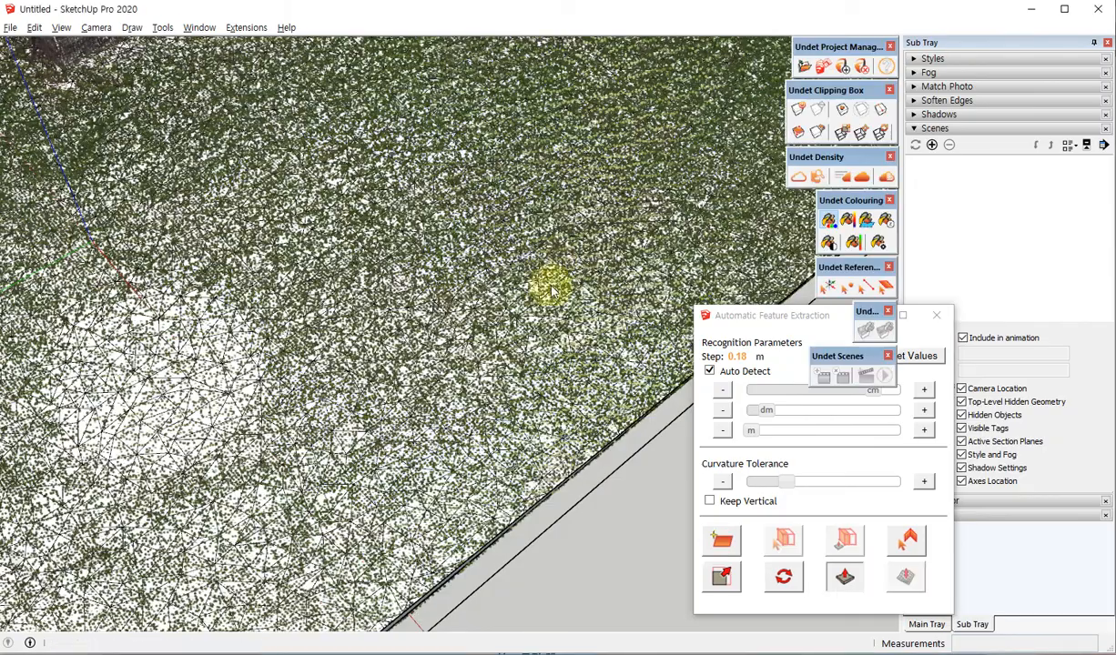
Examine the ground mesh against the point cloud around the church, checking the path, lawn edges and far corners.
{"action": "scroll", "coordinate": [601, 335], "scroll_direction": "down", "scroll_amount": 6}
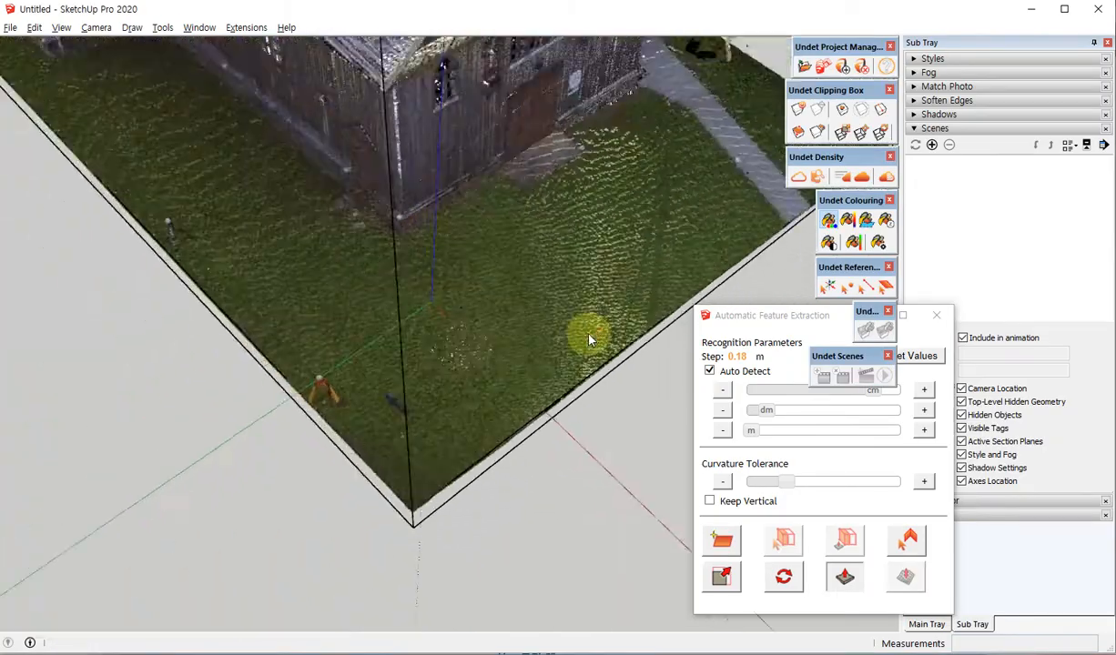
{"action": "middle_click_drag", "start_coordinate": [590, 336], "coordinate": [147, 233]}
{"action": "scroll", "coordinate": [436, 327], "scroll_direction": "up", "scroll_amount": 3}
{"action": "scroll", "coordinate": [166, 458], "scroll_direction": "down", "scroll_amount": 6}
{"action": "middle_click_drag", "start_coordinate": [468, 307], "coordinate": [237, 224]}
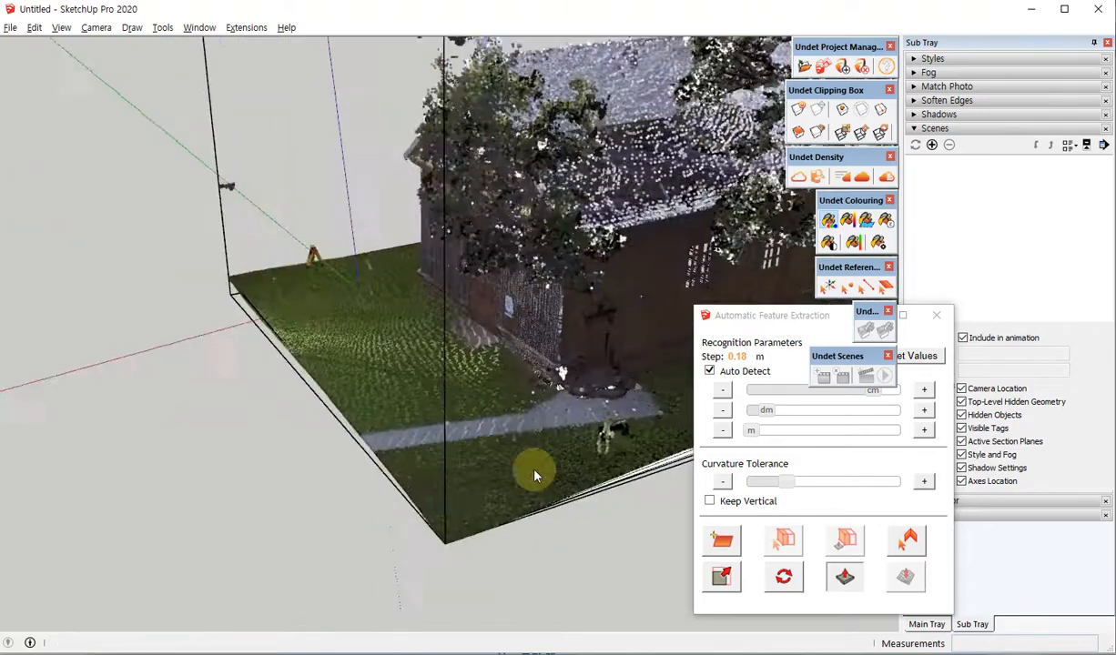
{"action": "scroll", "coordinate": [595, 501], "scroll_direction": "up", "scroll_amount": 6}
{"action": "scroll", "coordinate": [436, 461], "scroll_direction": "up", "scroll_amount": 3}
{"action": "scroll", "coordinate": [250, 362], "scroll_direction": "up", "scroll_amount": 2}
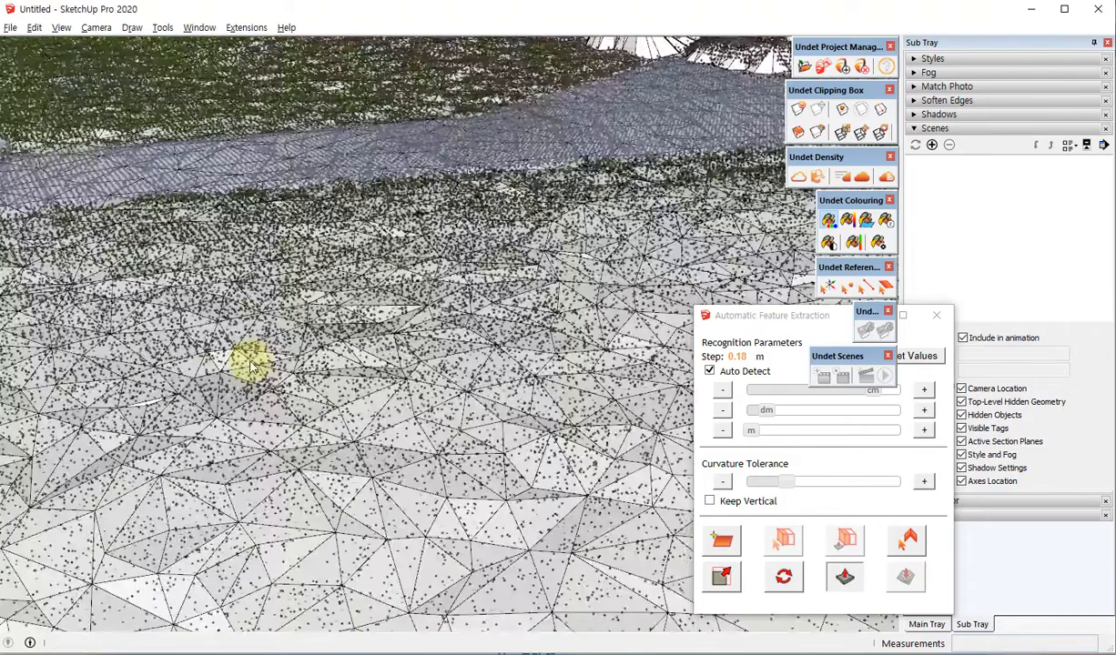
{"action": "scroll", "coordinate": [250, 386], "scroll_direction": "down", "scroll_amount": 7}
{"action": "scroll", "coordinate": [233, 404], "scroll_direction": "down", "scroll_amount": 5}
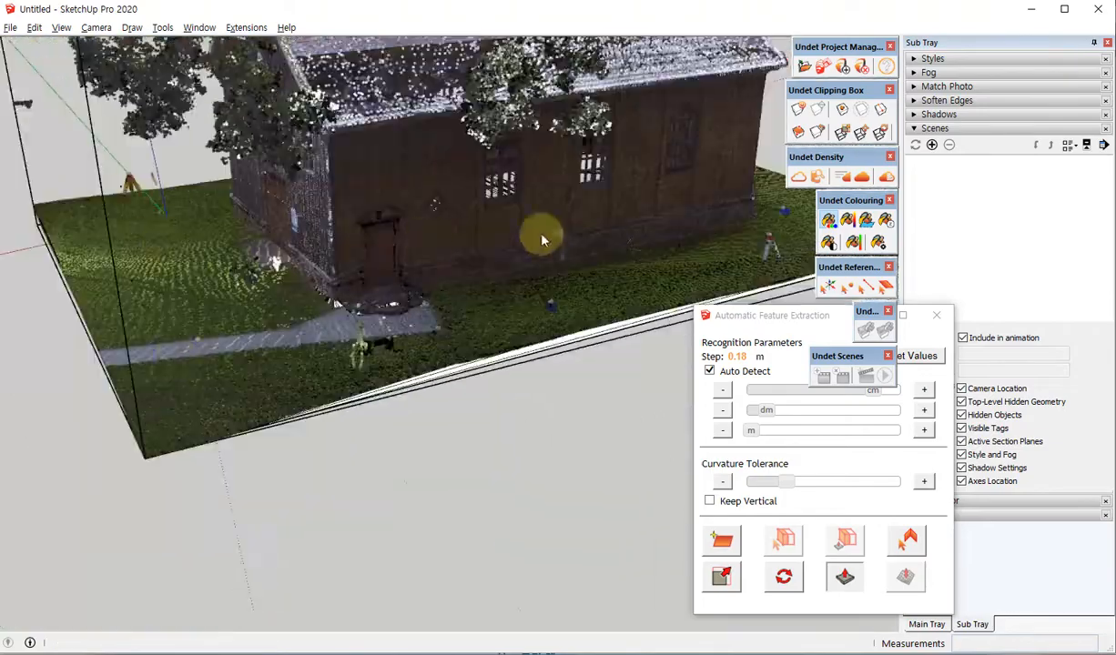
{"action": "middle_click_drag", "start_coordinate": [542, 240], "coordinate": [234, 294]}
{"action": "scroll", "coordinate": [314, 280], "scroll_direction": "up", "scroll_amount": 4}
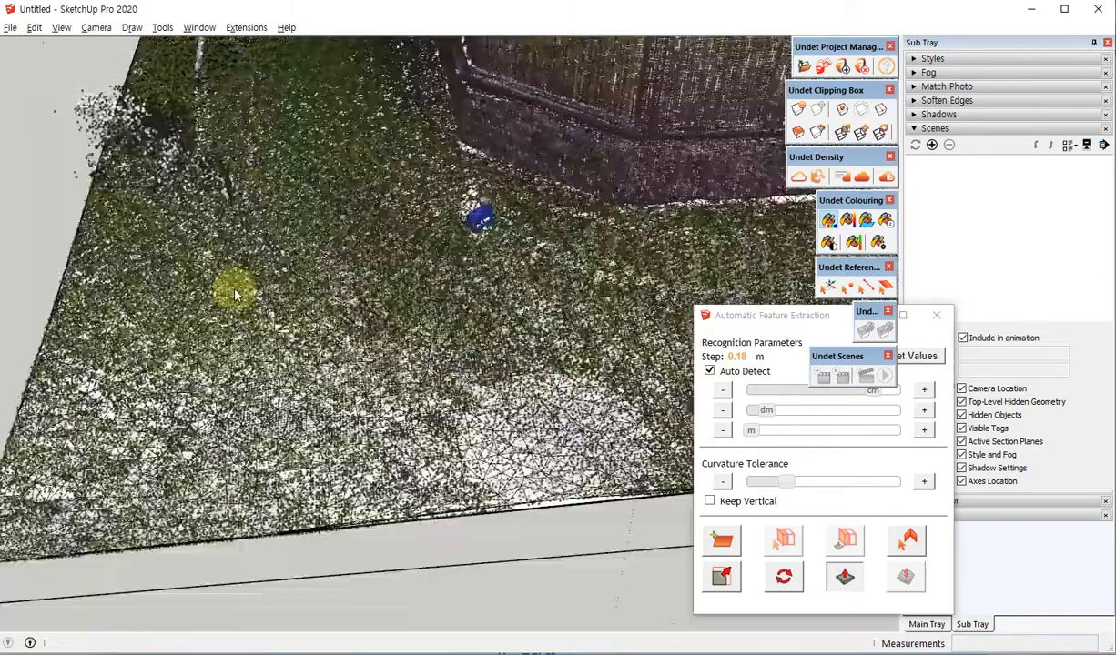
{"action": "scroll", "coordinate": [235, 294], "scroll_direction": "down", "scroll_amount": 5}
{"action": "middle_click_drag", "start_coordinate": [169, 317], "coordinate": [678, 432]}
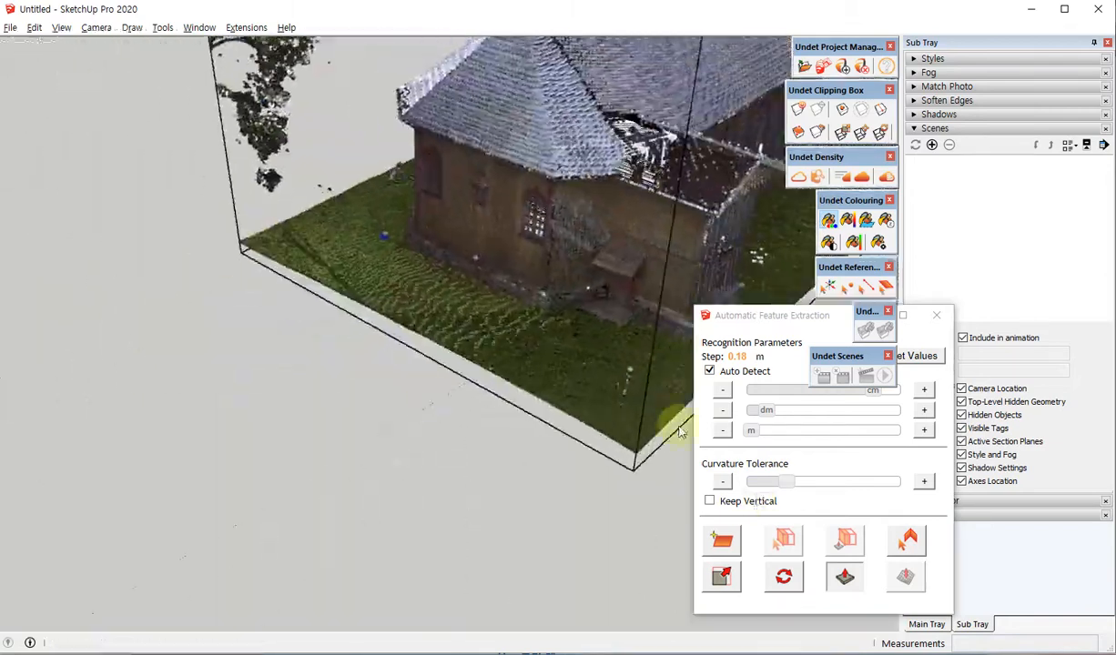
{"action": "scroll", "coordinate": [678, 432], "scroll_direction": "up", "scroll_amount": 8}
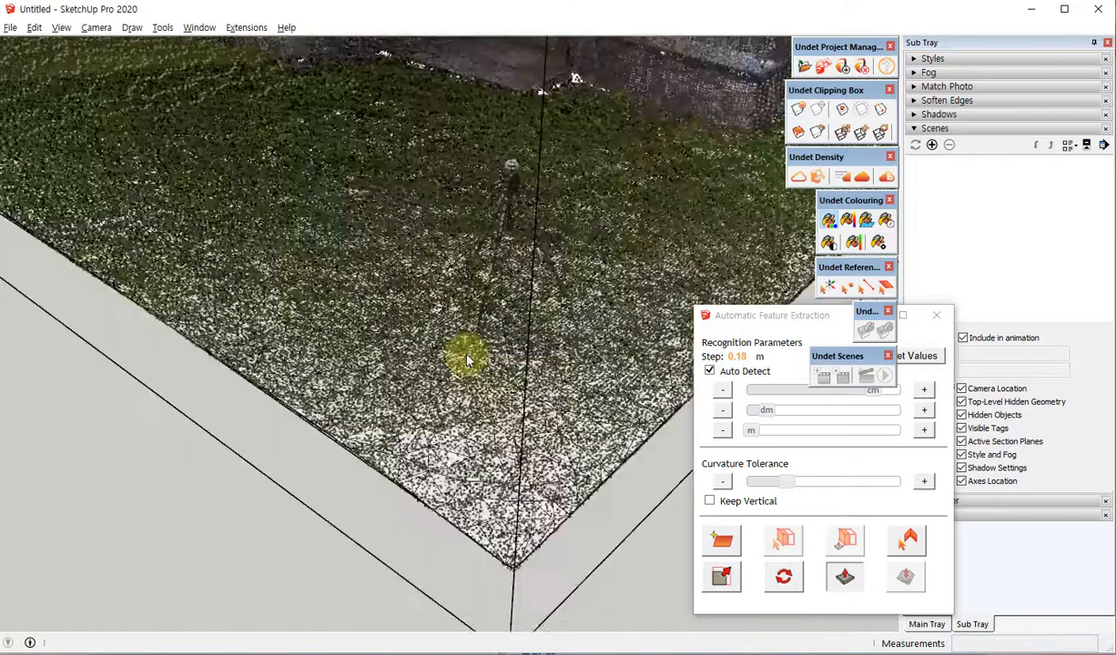
{"action": "scroll", "coordinate": [467, 360], "scroll_direction": "down", "scroll_amount": 8}
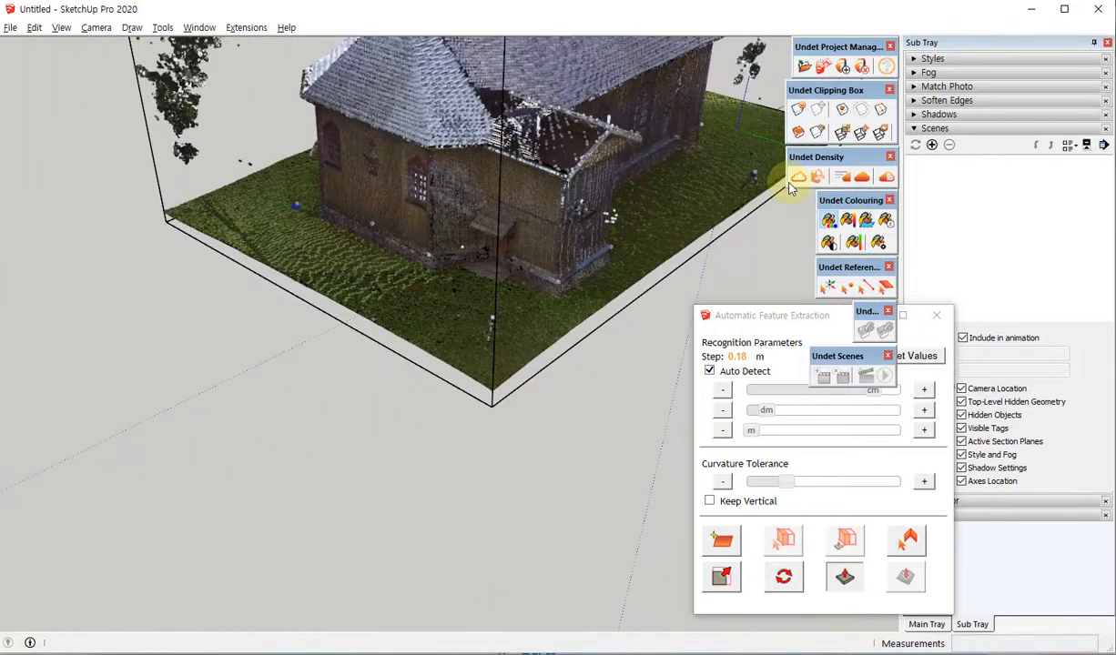
Hide the point cloud and examine the bare terrain mesh, especially the long triangles spanning the church footprint.
{"action": "left_click", "coordinate": [798, 177]}
{"action": "middle_click_drag", "start_coordinate": [411, 318], "coordinate": [599, 333]}
{"action": "scroll", "coordinate": [599, 334], "scroll_direction": "up", "scroll_amount": 5}
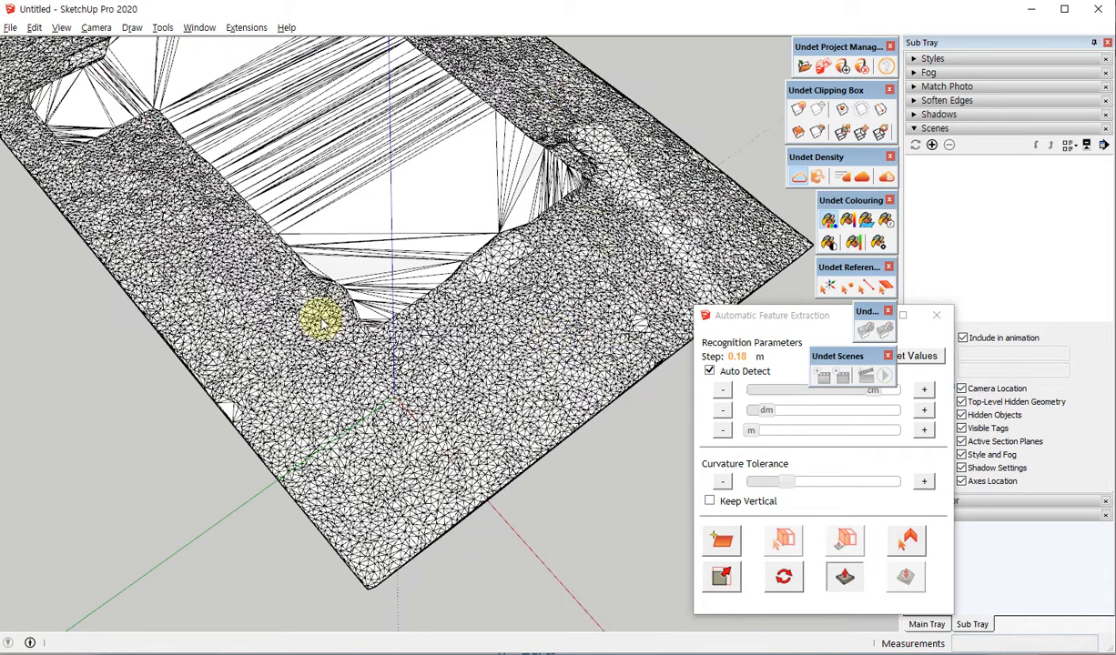
{"action": "scroll", "coordinate": [411, 391], "scroll_direction": "down", "scroll_amount": 4}
{"action": "scroll", "coordinate": [264, 179], "scroll_direction": "up", "scroll_amount": 4}
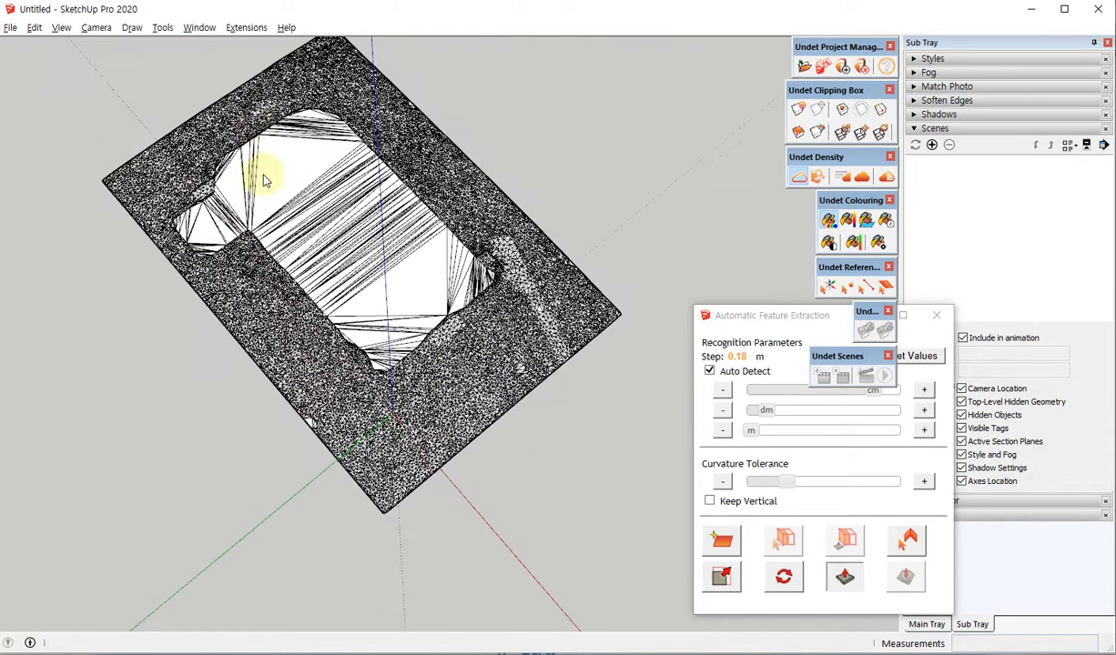
{"action": "scroll", "coordinate": [201, 146], "scroll_direction": "up", "scroll_amount": 2}
{"action": "middle_click_drag", "start_coordinate": [393, 239], "coordinate": [444, 241]}
{"action": "scroll", "coordinate": [328, 250], "scroll_direction": "down", "scroll_amount": 3}
{"action": "middle_click_drag", "start_coordinate": [266, 369], "coordinate": [270, 284]}
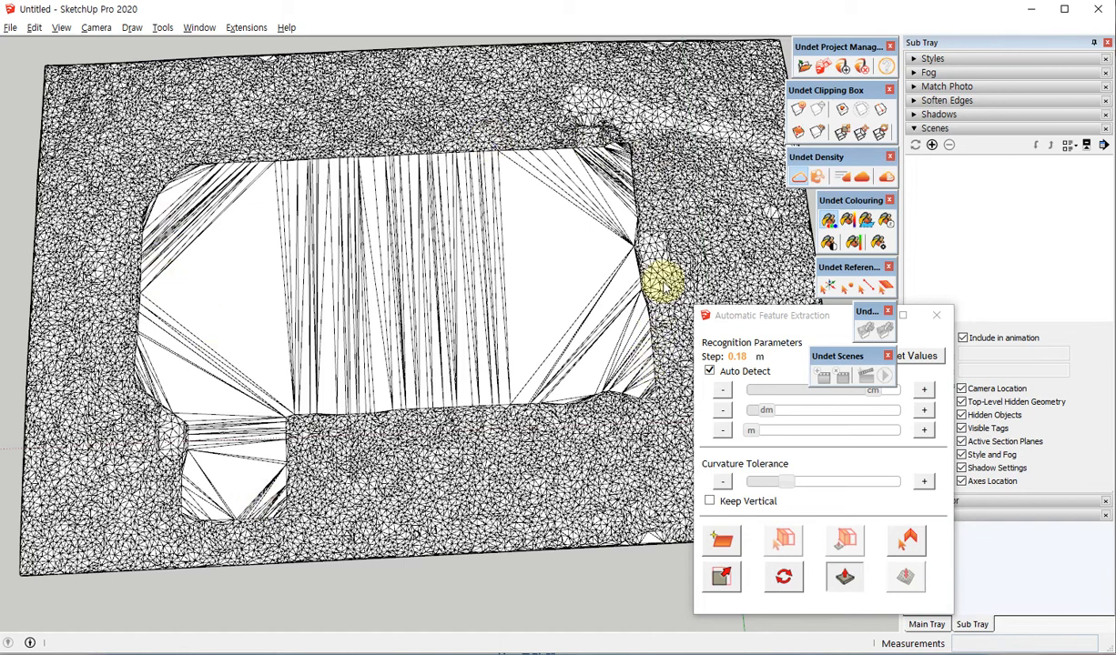
{"action": "middle_click_drag", "start_coordinate": [518, 415], "coordinate": [401, 394]}
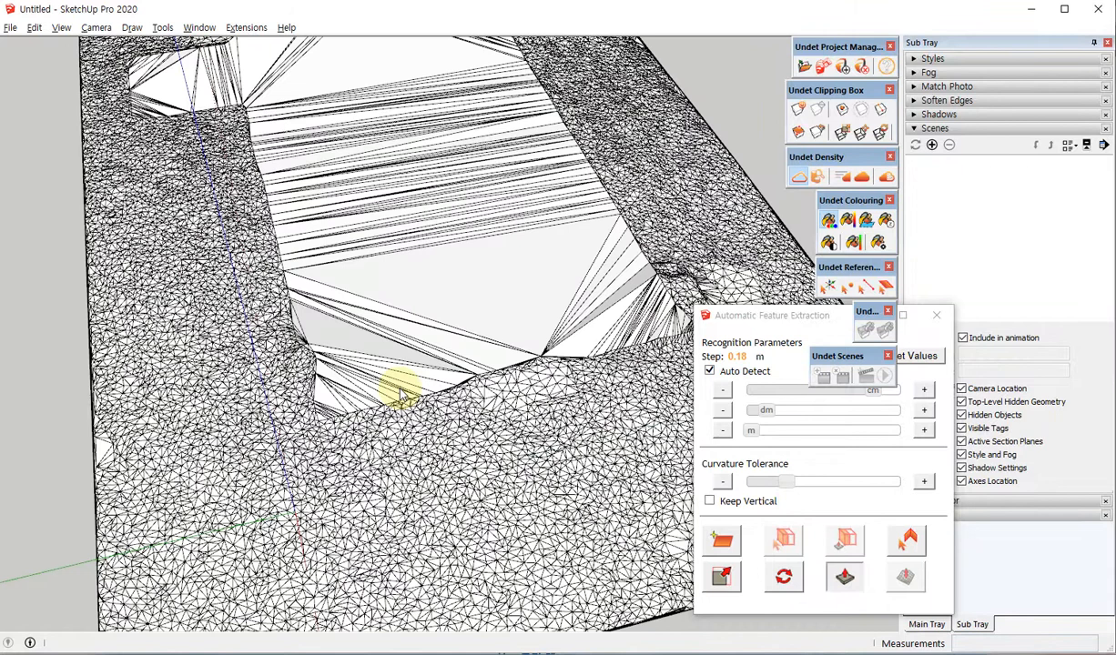
{"action": "scroll", "coordinate": [399, 391], "scroll_direction": "down", "scroll_amount": 5}
{"action": "middle_click_drag", "start_coordinate": [375, 443], "coordinate": [583, 400]}
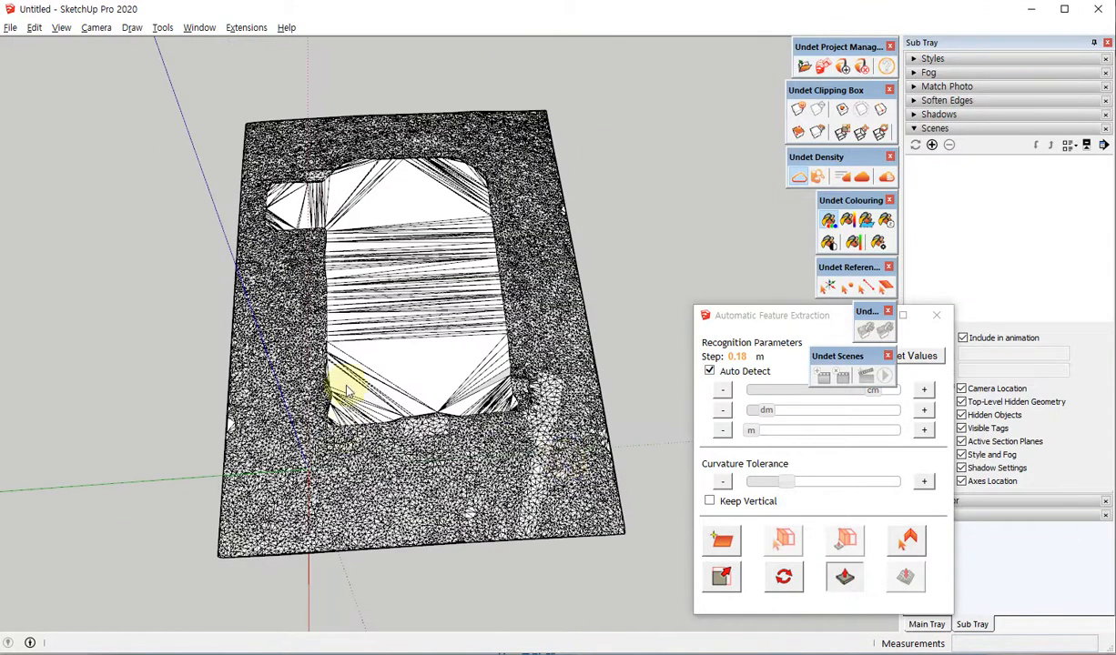
{"action": "scroll", "coordinate": [310, 217], "scroll_direction": "up", "scroll_amount": 3}
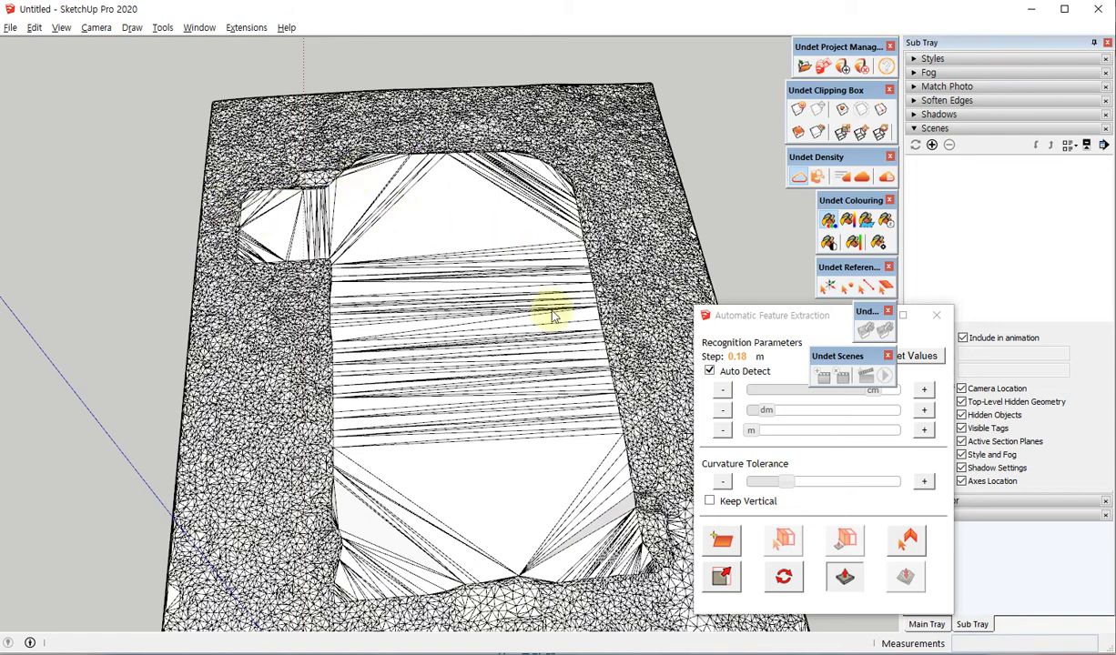
{"action": "middle_click_drag", "start_coordinate": [516, 318], "coordinate": [491, 335]}
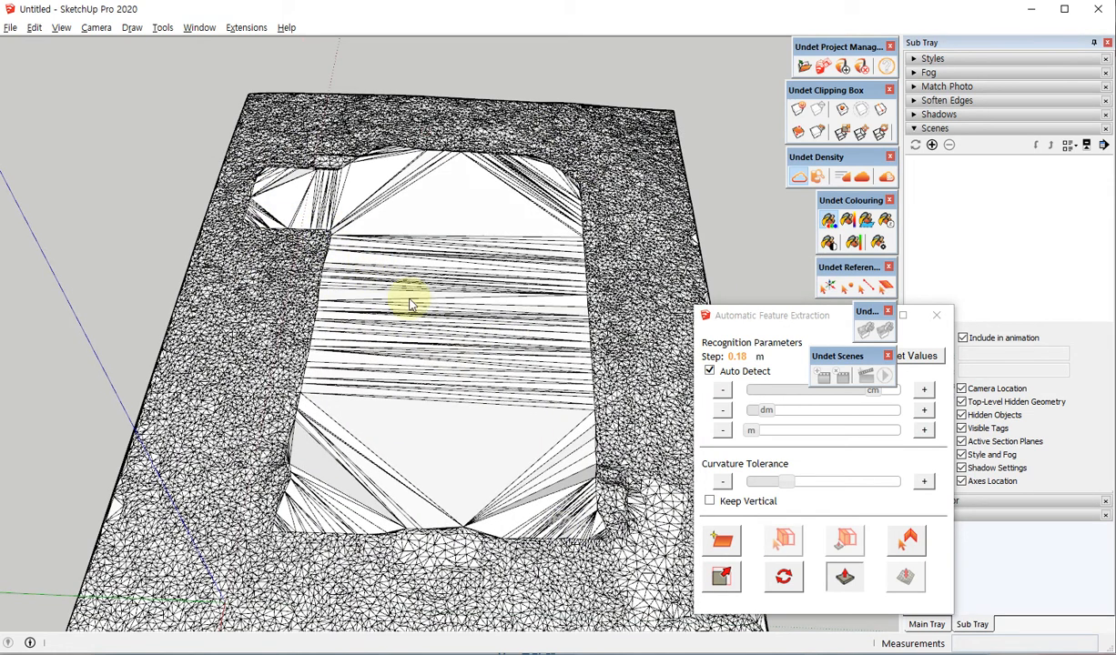
Show the point cloud again and inspect the church footprint in the mesh from below.
{"action": "left_click", "coordinate": [801, 177]}
{"action": "middle_click_drag", "start_coordinate": [381, 525], "coordinate": [266, 203]}
{"action": "scroll", "coordinate": [419, 449], "scroll_direction": "down", "scroll_amount": 4}
{"action": "middle_click_drag", "start_coordinate": [448, 311], "coordinate": [401, 228]}
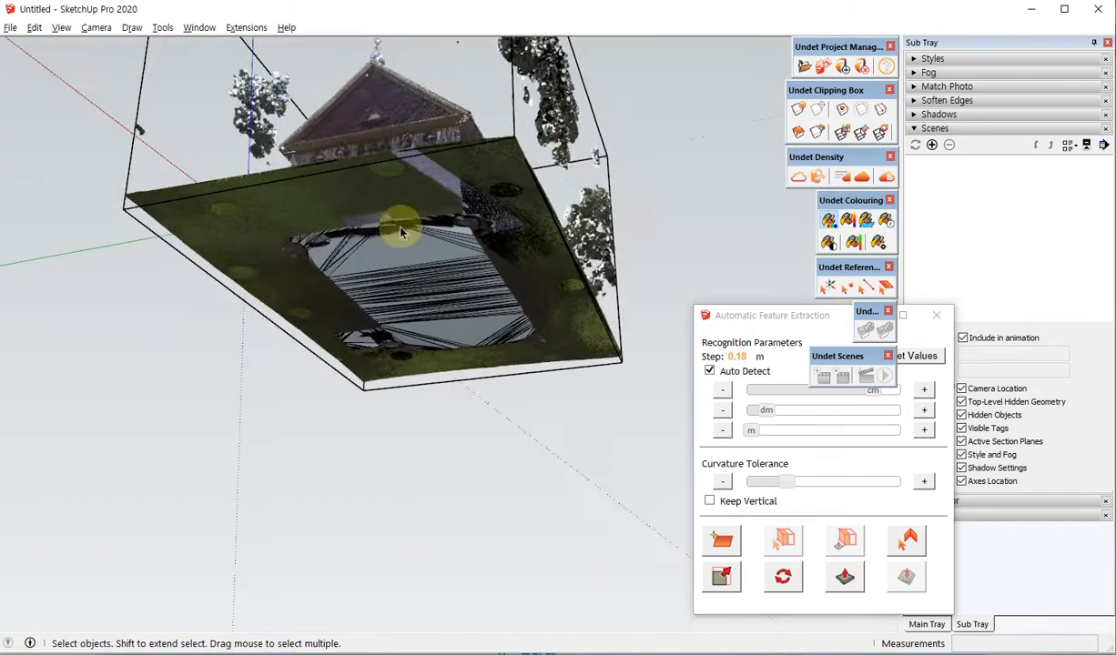
{"action": "scroll", "coordinate": [403, 255], "scroll_direction": "up", "scroll_amount": 4}
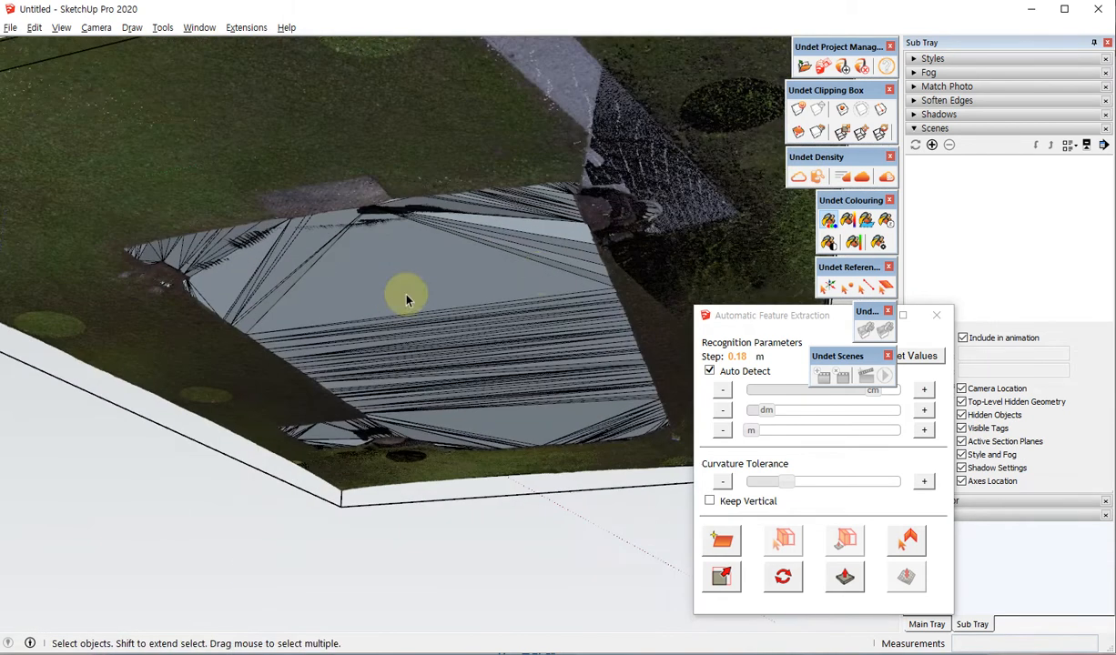
Turn on visibility of the Inside scan group in Data Classes, moving the dialog clear of the model.
{"action": "left_click", "coordinate": [818, 177]}
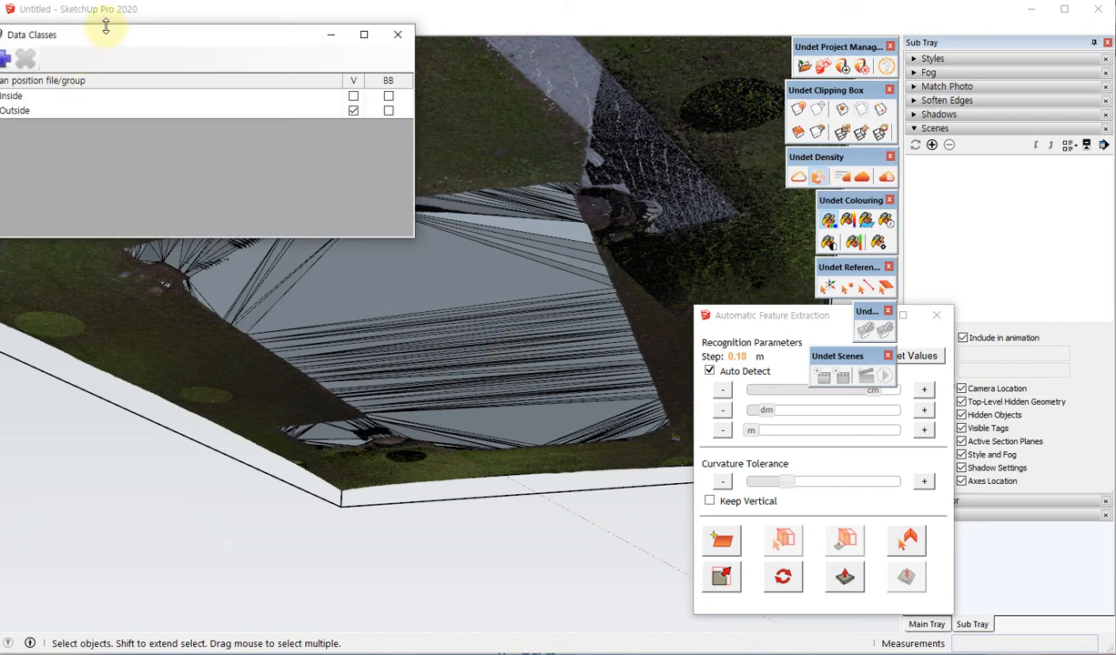
{"action": "left_click_drag", "start_coordinate": [116, 39], "coordinate": [441, 483]}
{"action": "left_click", "coordinate": [717, 126]}
{"action": "middle_click_drag", "start_coordinate": [441, 482], "coordinate": [538, 402]}
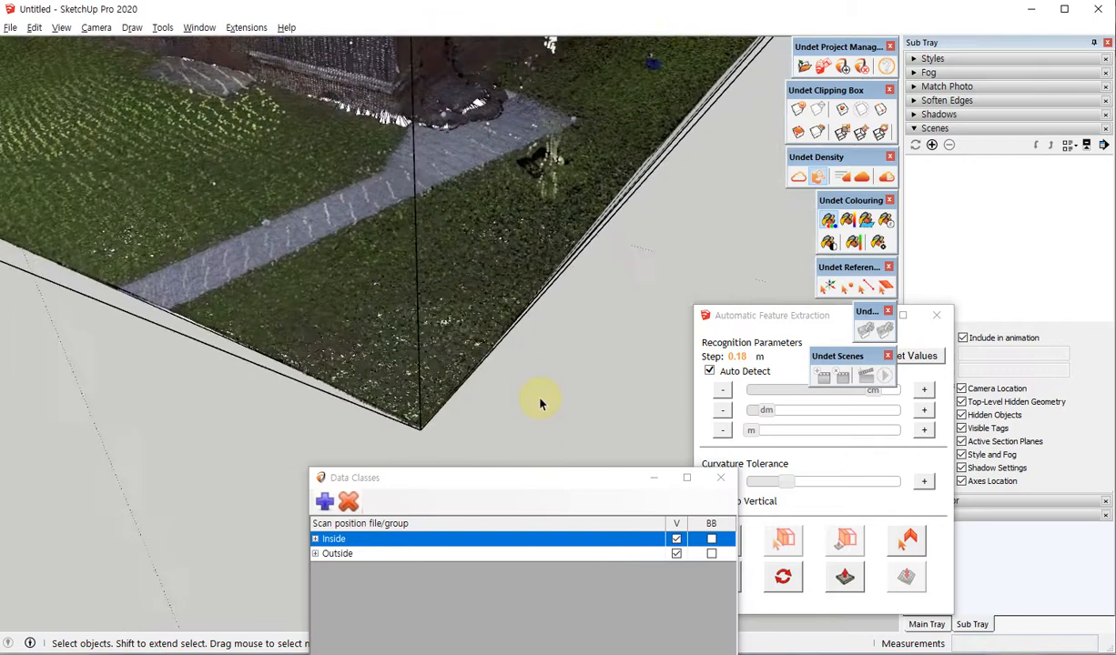
Place a vertical section plane parallel to the church's long side.
{"action": "scroll", "coordinate": [537, 405], "scroll_direction": "down", "scroll_amount": 5}
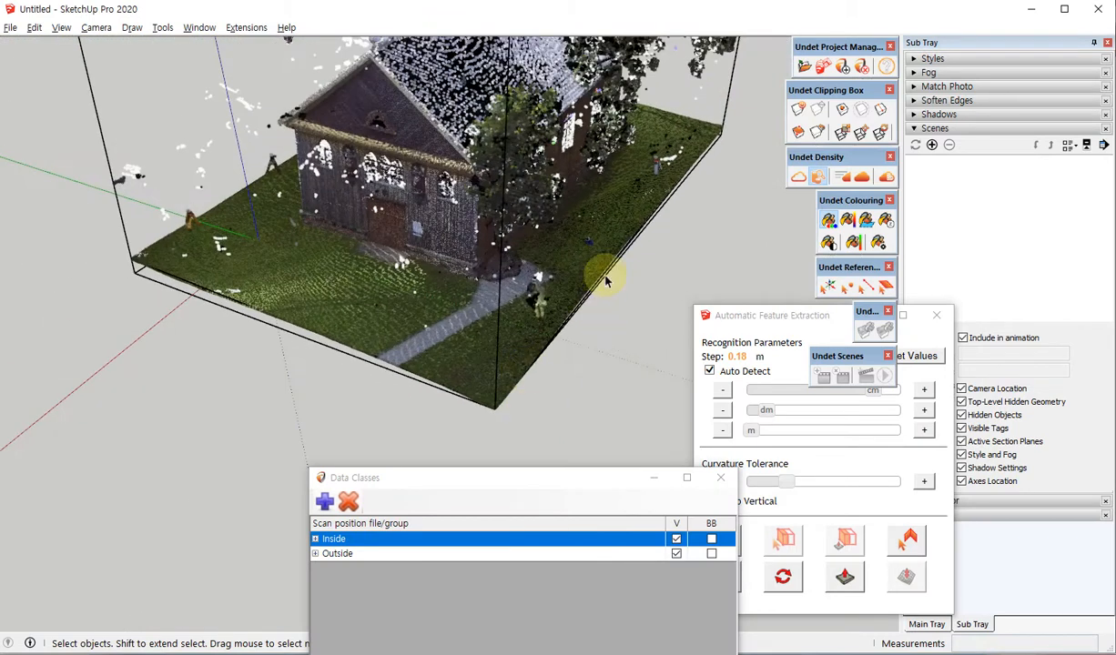
{"action": "key", "text": "x"}
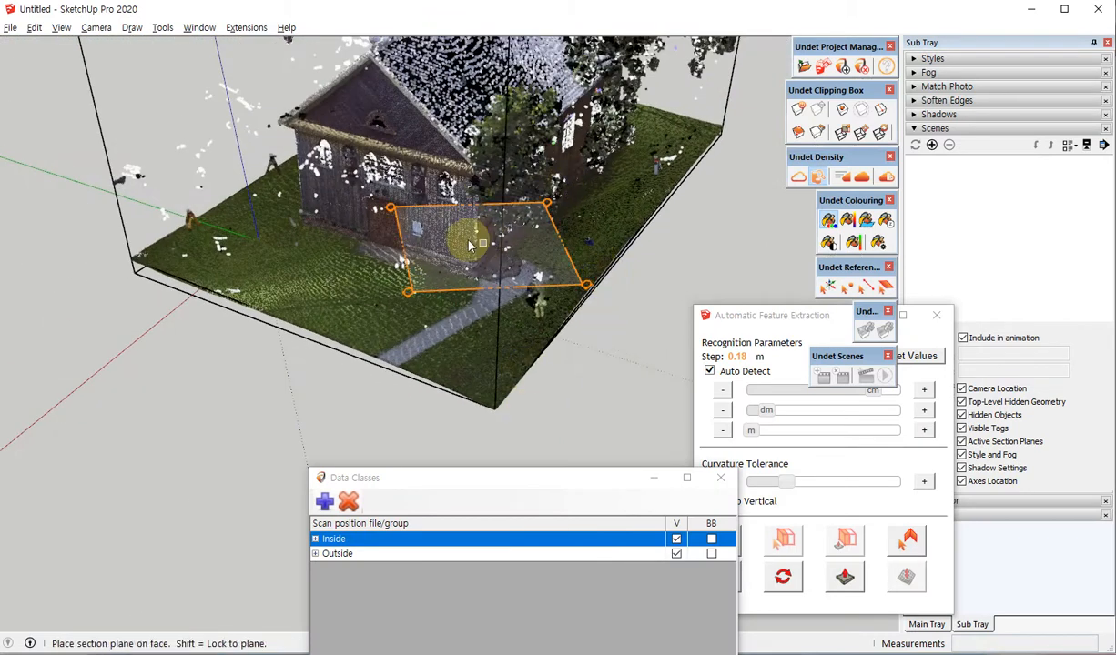
{"action": "middle_click_drag", "start_coordinate": [393, 198], "coordinate": [386, 209]}
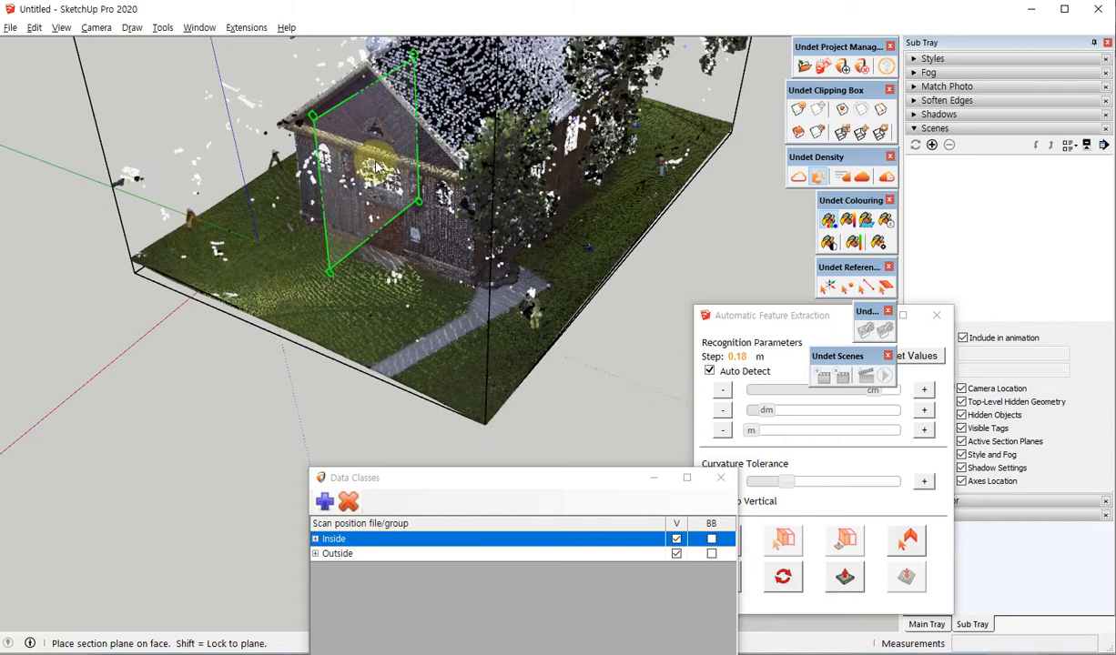
{"action": "left_click", "coordinate": [360, 156]}
Move the section plane across the lawn into the church so it cuts the building lengthwise through its interior.
{"action": "left_click", "coordinate": [195, 323]}
{"action": "key", "text": "m"}
{"action": "left_click", "coordinate": [193, 326]}
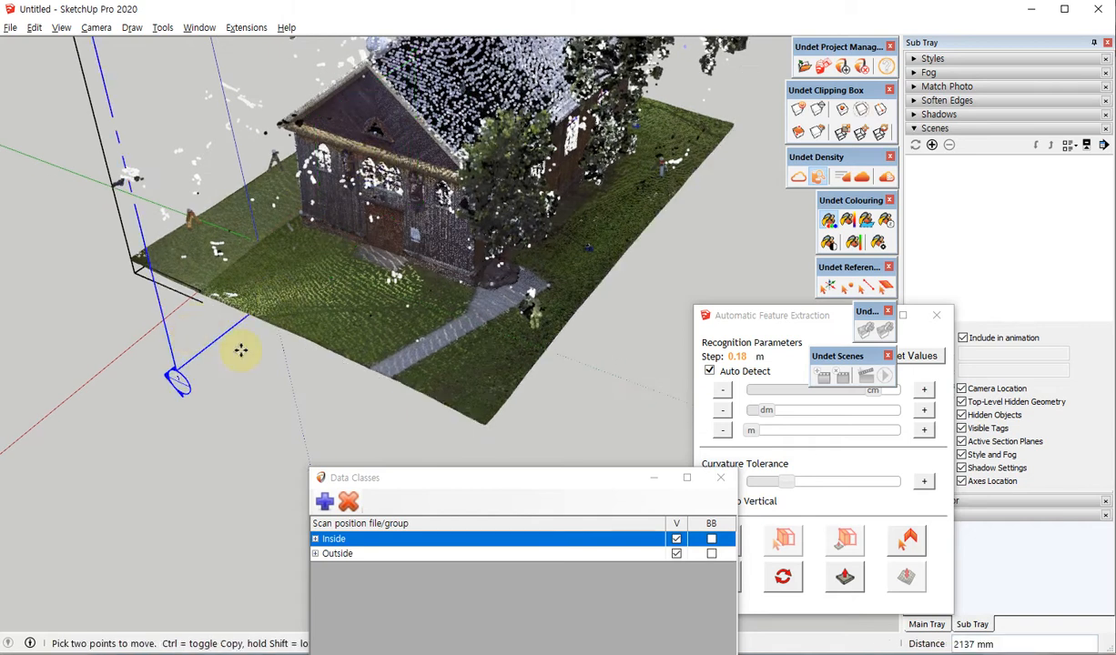
{"action": "left_click", "coordinate": [288, 383]}
{"action": "key", "text": "space"}
{"action": "scroll", "coordinate": [317, 373], "scroll_direction": "down", "scroll_amount": 3}
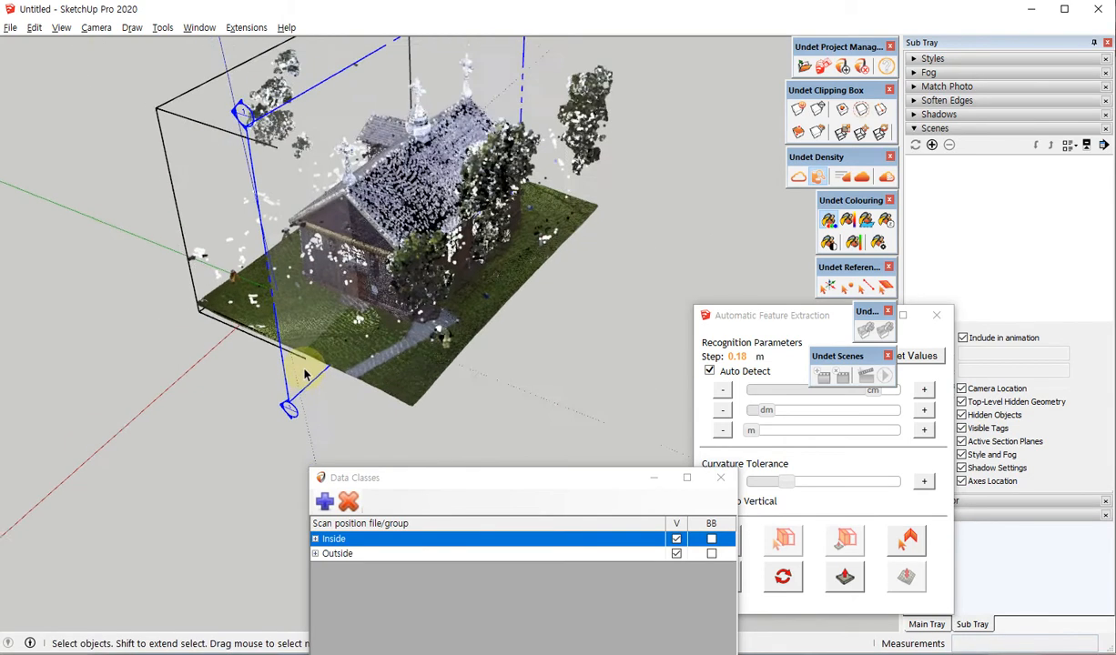
{"action": "middle_click_drag", "start_coordinate": [319, 372], "coordinate": [342, 366]}
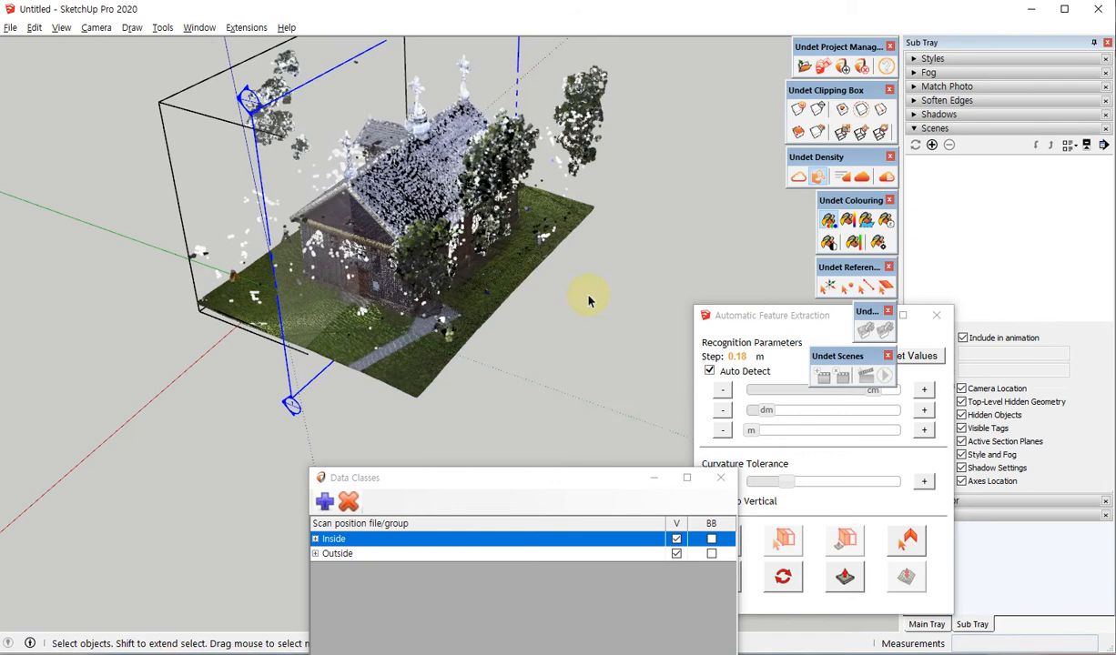
{"action": "left_click", "coordinate": [520, 257]}
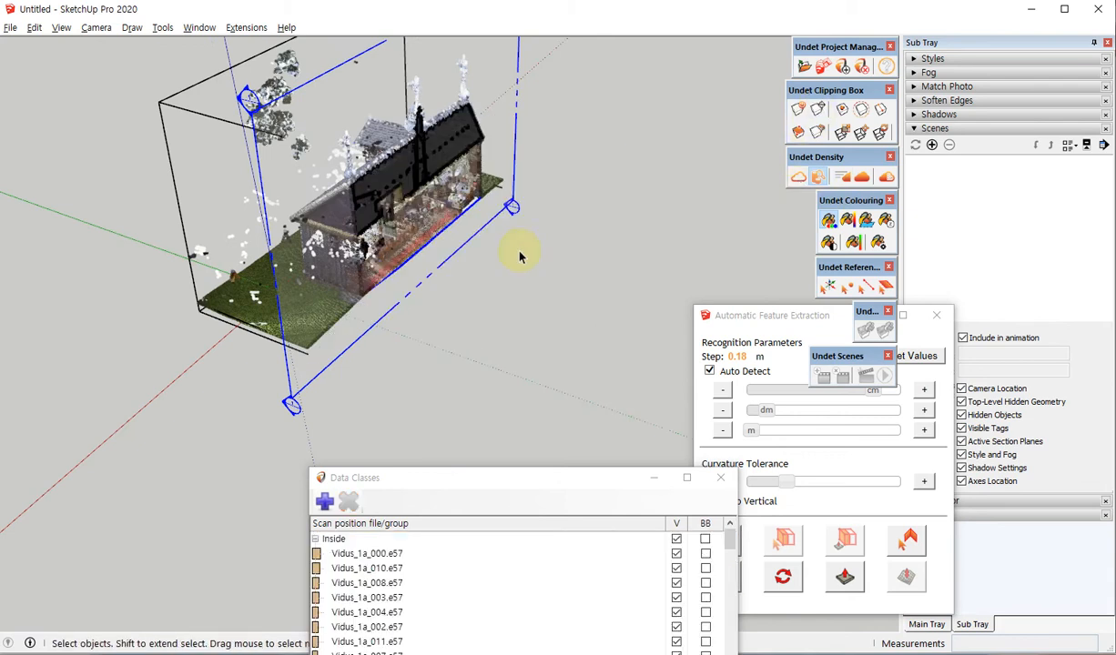
Inspect the cut edge of the terrain mesh relative to the church's interior floor beneath the pews.
{"action": "middle_click_drag", "start_coordinate": [489, 277], "coordinate": [409, 218]}
{"action": "scroll", "coordinate": [383, 255], "scroll_direction": "up", "scroll_amount": 8}
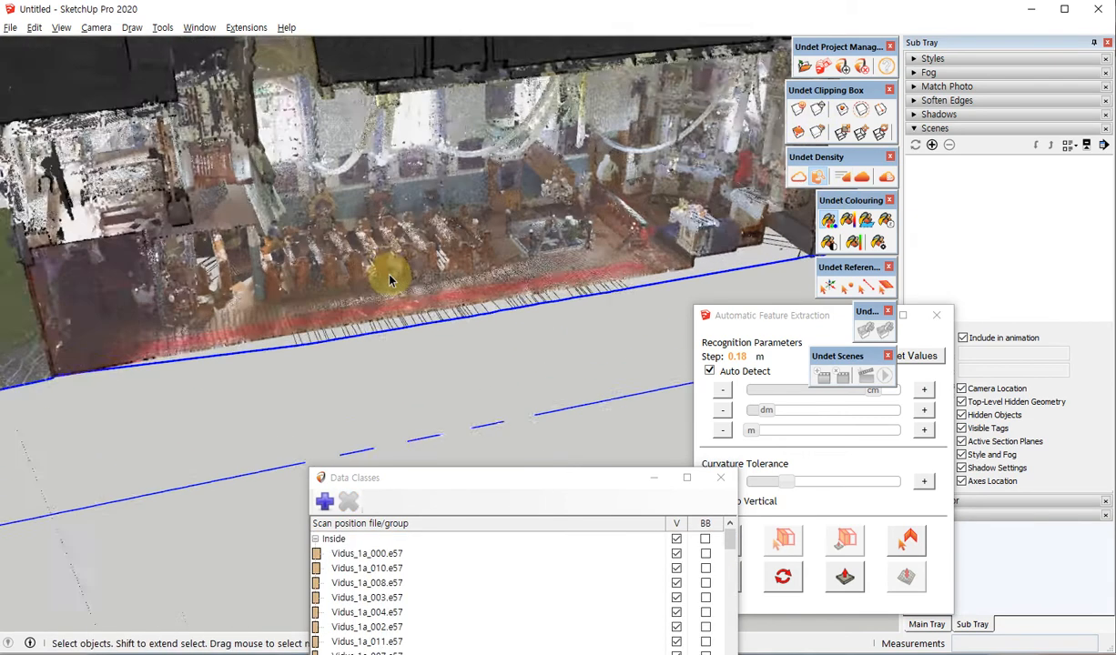
{"action": "middle_click_drag", "start_coordinate": [393, 285], "coordinate": [582, 205]}
{"action": "scroll", "coordinate": [380, 264], "scroll_direction": "up", "scroll_amount": 3}
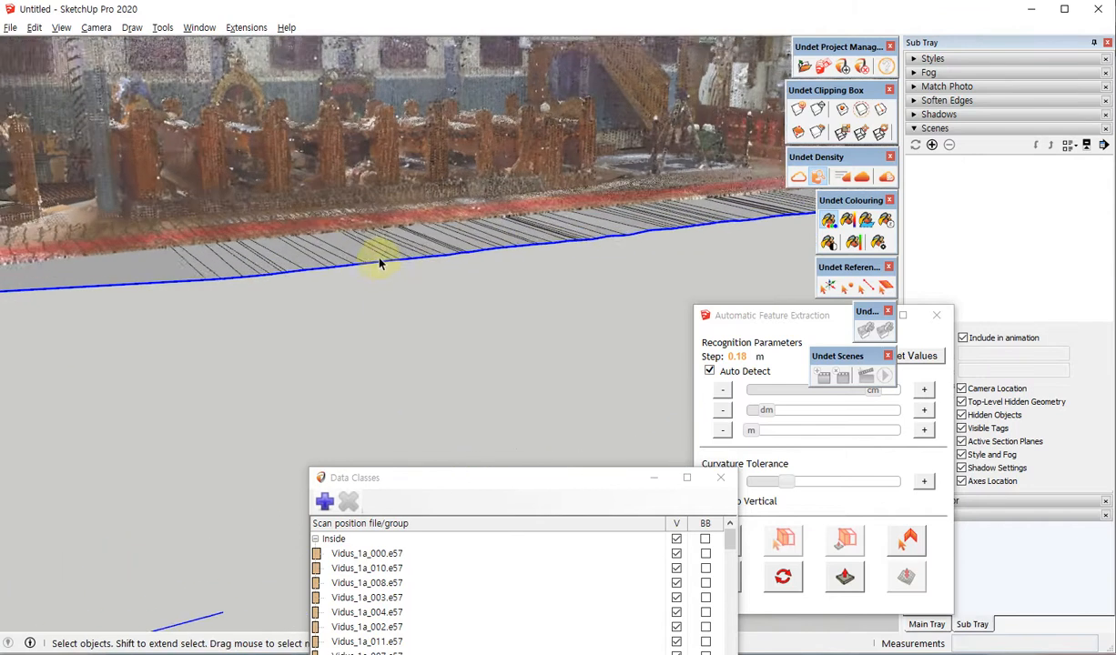
{"action": "scroll", "coordinate": [373, 255], "scroll_direction": "up", "scroll_amount": 2}
{"action": "middle_click_drag", "start_coordinate": [361, 230], "coordinate": [426, 253]}
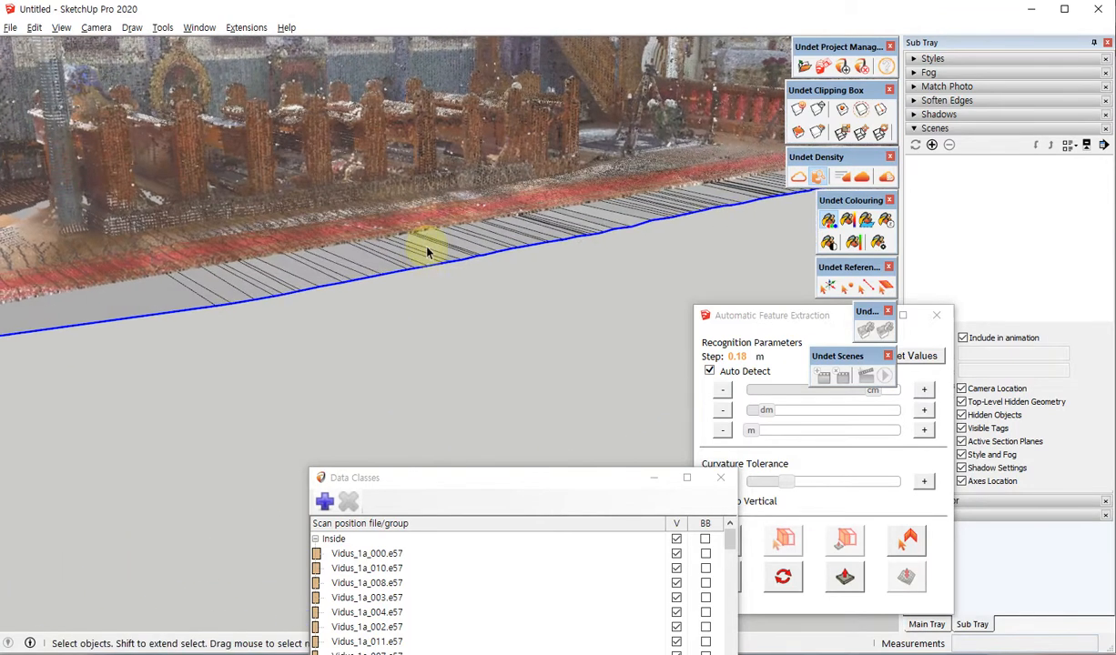
Examine the terrain mesh's cut edge against the floor near the church's end wall.
{"action": "middle_click_drag", "start_coordinate": [307, 222], "coordinate": [515, 242]}
{"action": "scroll", "coordinate": [264, 287], "scroll_direction": "up", "scroll_amount": 2}
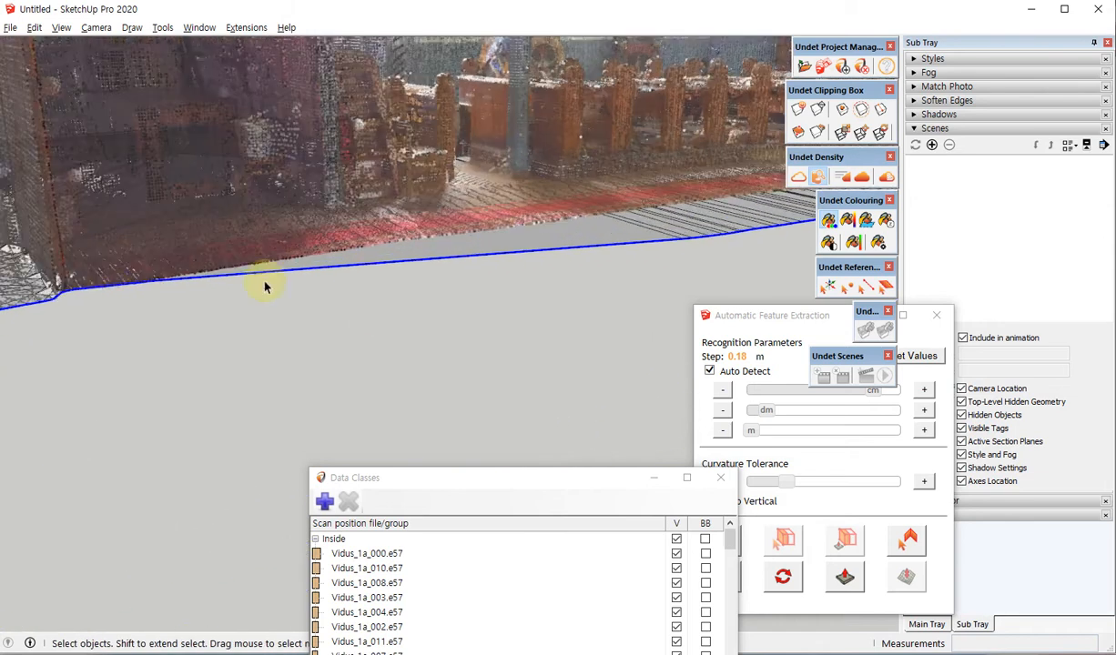
{"action": "mouse_move", "coordinate": [105, 273]}
{"action": "middle_mouse_down"}
{"action": "mouse_move", "coordinate": [92, 112]}
{"action": "mouse_move", "coordinate": [51, 281]}
{"action": "mouse_move", "coordinate": [90, 280]}
{"action": "middle_mouse_up"}
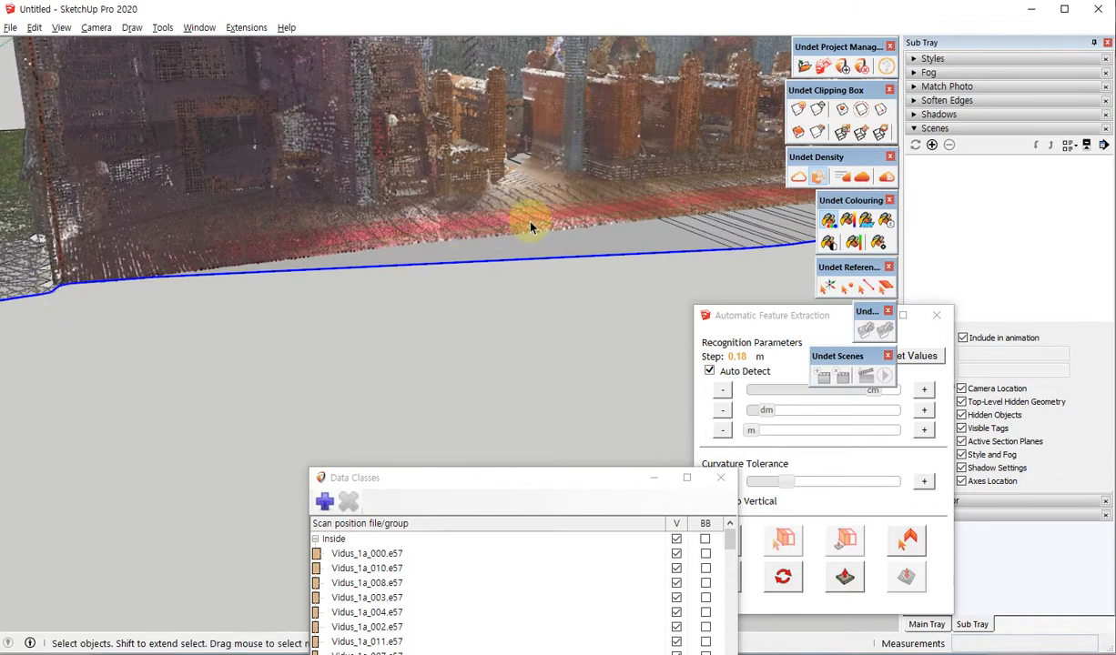
{"action": "scroll", "coordinate": [311, 326], "scroll_direction": "down", "scroll_amount": 5}
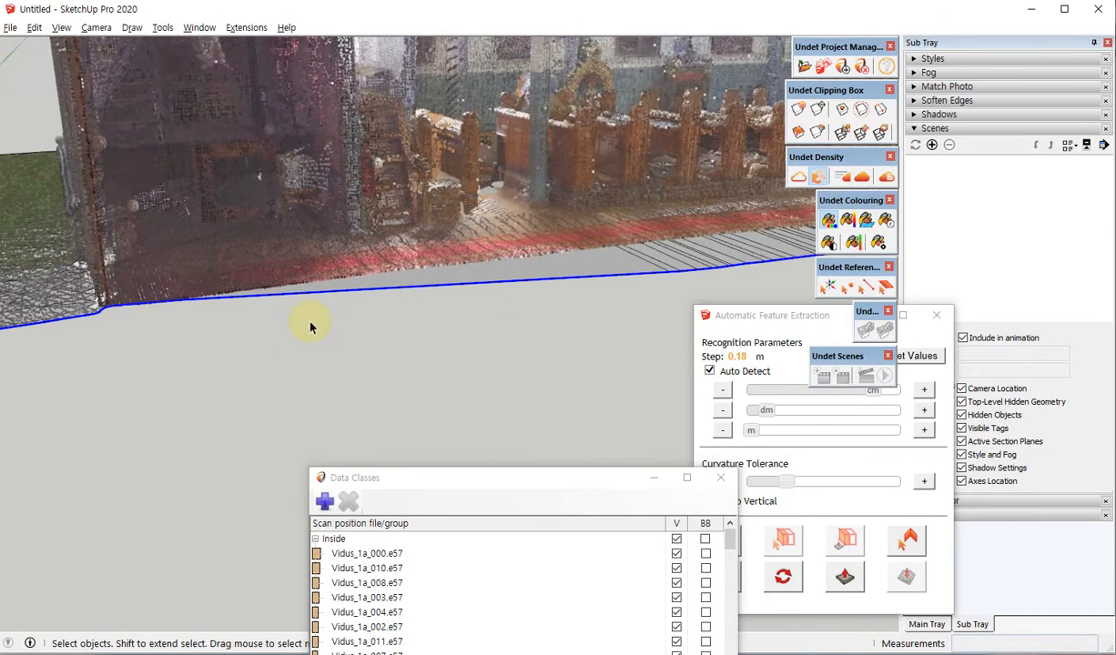
{"action": "scroll", "coordinate": [312, 326], "scroll_direction": "down", "scroll_amount": 1}
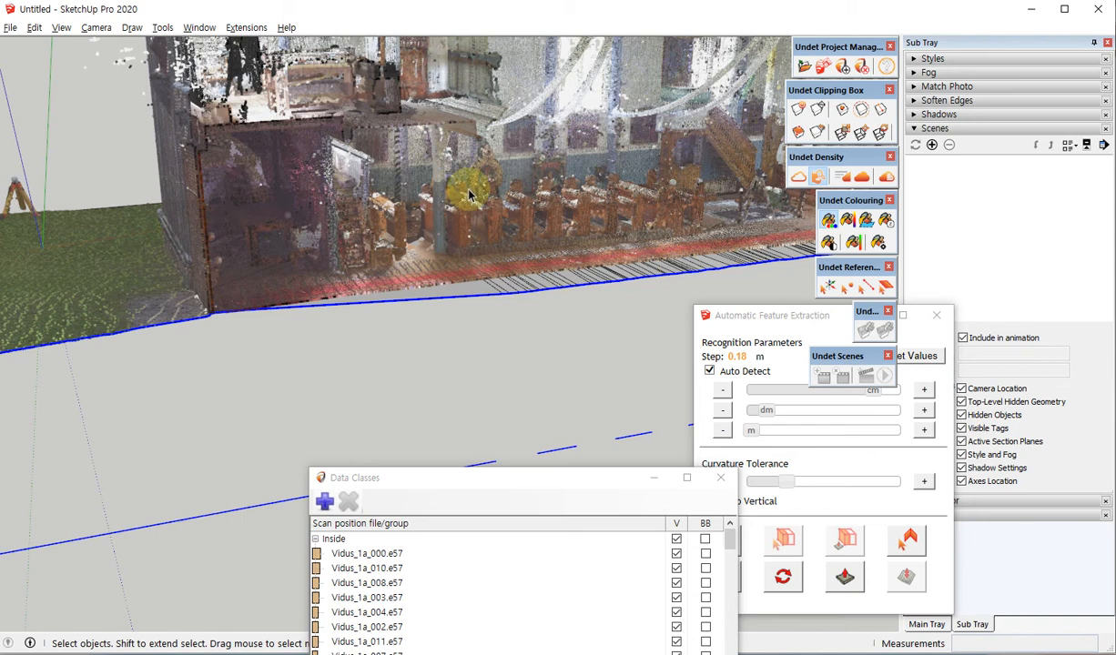
Remove the lengthwise section plane from the church and terrain mesh.
{"action": "scroll", "coordinate": [469, 194], "scroll_direction": "down", "scroll_amount": 6}
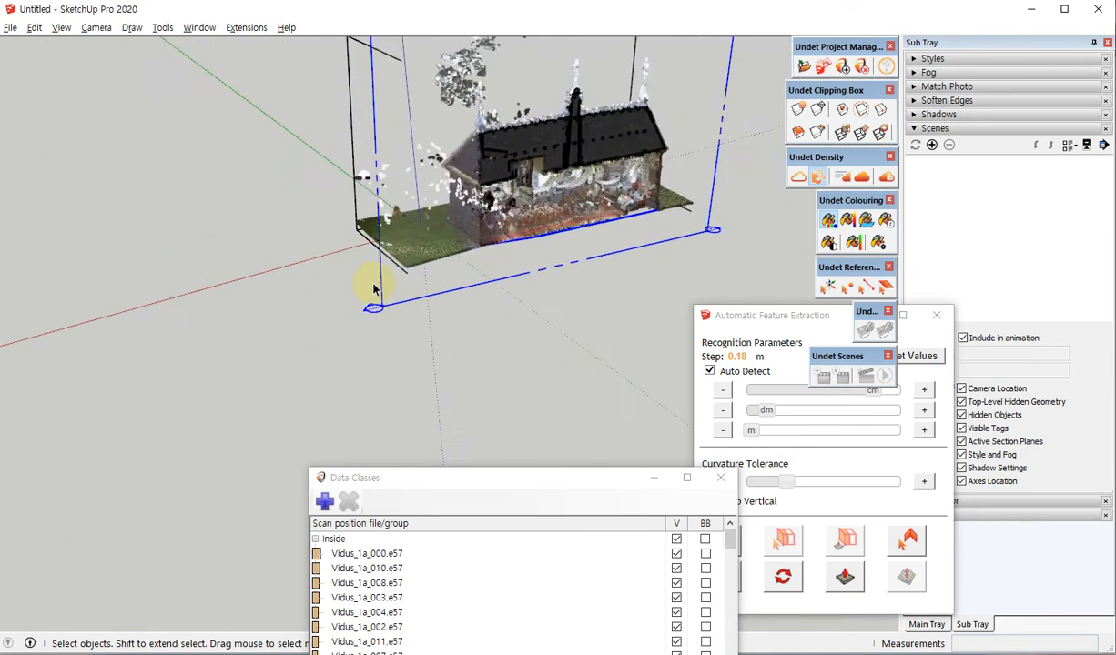
{"action": "middle_click_drag", "start_coordinate": [414, 294], "coordinate": [660, 369]}
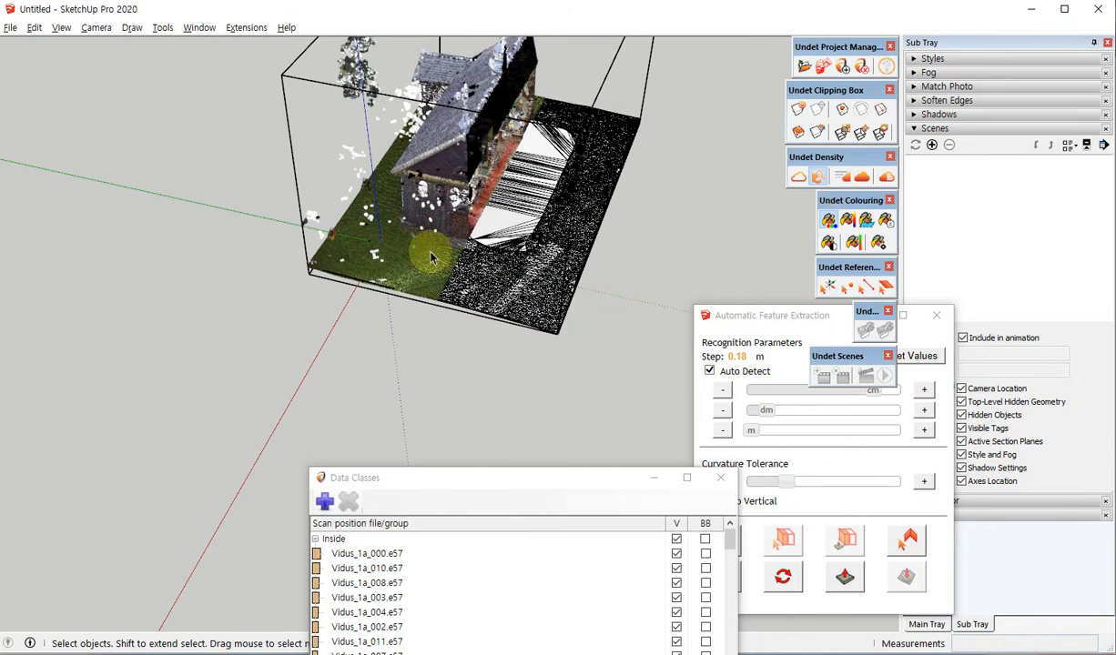
{"action": "middle_click_drag", "start_coordinate": [428, 251], "coordinate": [726, 144]}
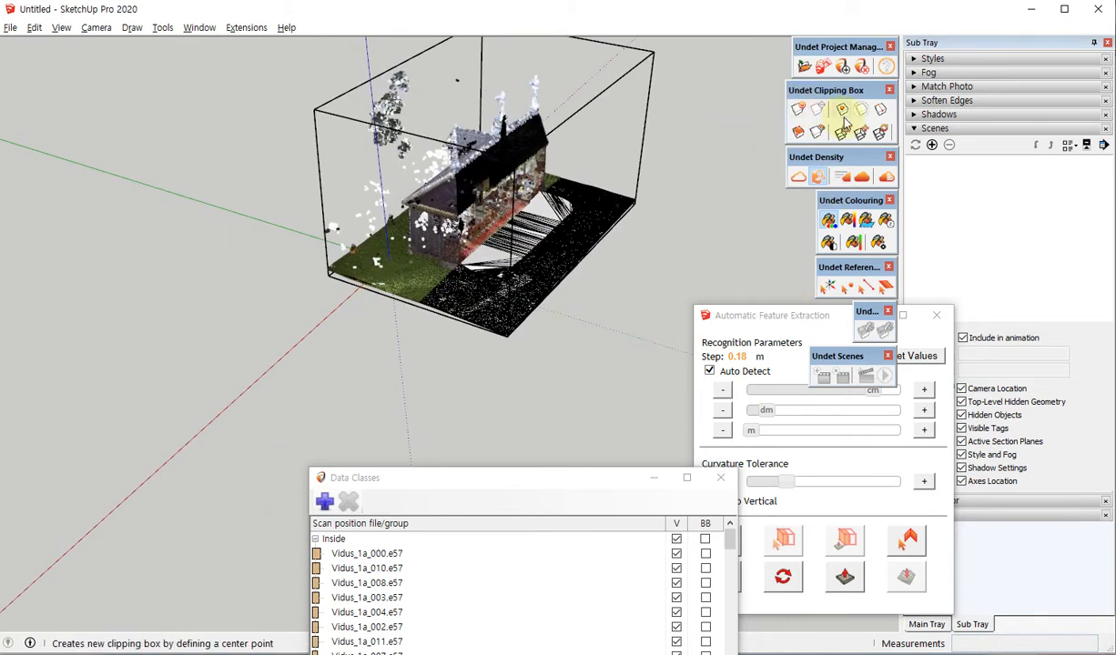
{"action": "mouse_move", "coordinate": [510, 296]}
{"action": "middle_mouse_down"}
{"action": "mouse_move", "coordinate": [391, 316]}
{"action": "mouse_move", "coordinate": [523, 282]}
{"action": "middle_mouse_up"}
{"action": "scroll", "coordinate": [432, 241], "scroll_direction": "up", "scroll_amount": 5}
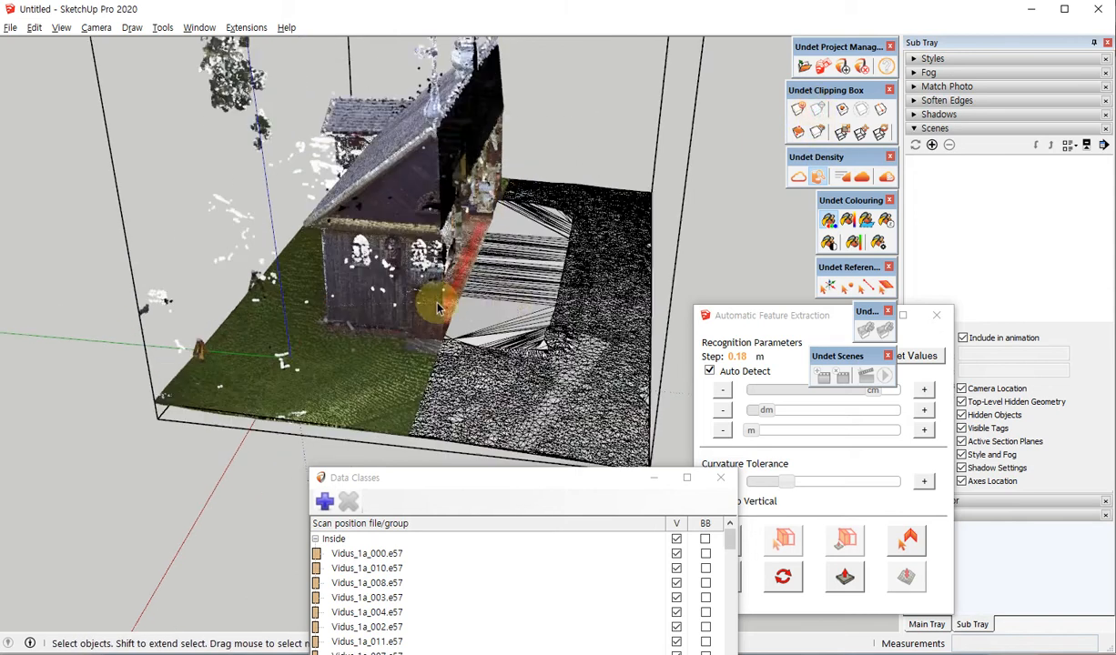
Open the terrain mesh group for editing and show it alone in top view, with the point cloud hidden and Data Classes closed.
{"action": "scroll", "coordinate": [424, 382], "scroll_direction": "down", "scroll_amount": 3}
{"action": "middle_click_drag", "start_coordinate": [423, 382], "coordinate": [487, 355]}
{"action": "scroll", "coordinate": [485, 250], "scroll_direction": "up", "scroll_amount": 3}
{"action": "left_click", "coordinate": [485, 251]}
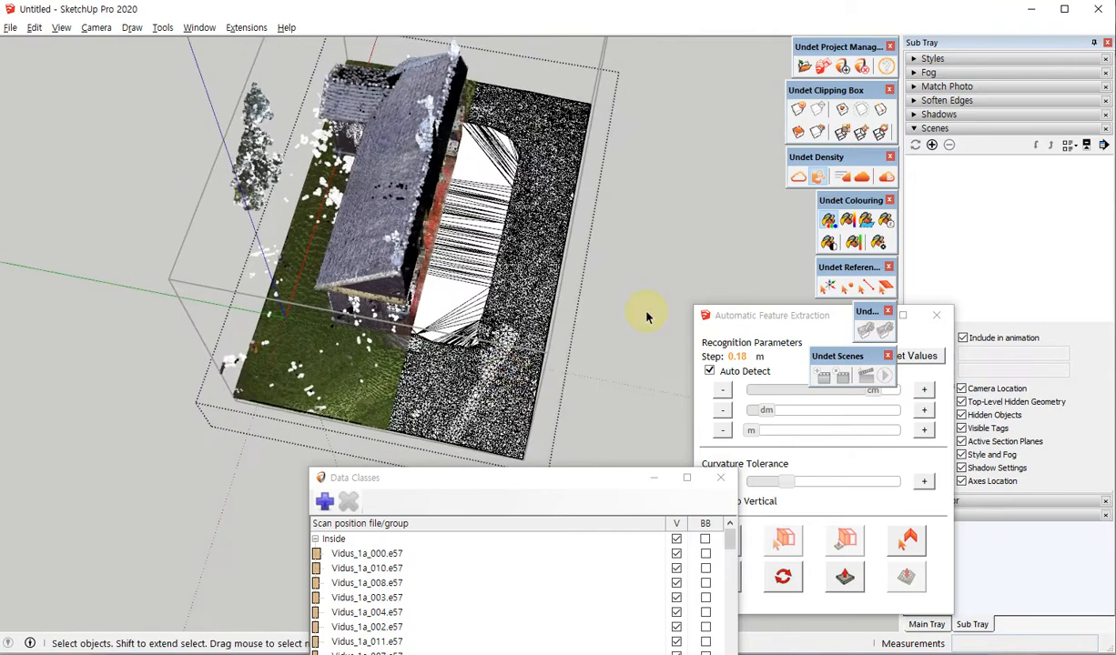
{"action": "left_click", "coordinate": [796, 177]}
{"action": "key", "text": "F2"}
{"action": "left_click", "coordinate": [720, 477]}
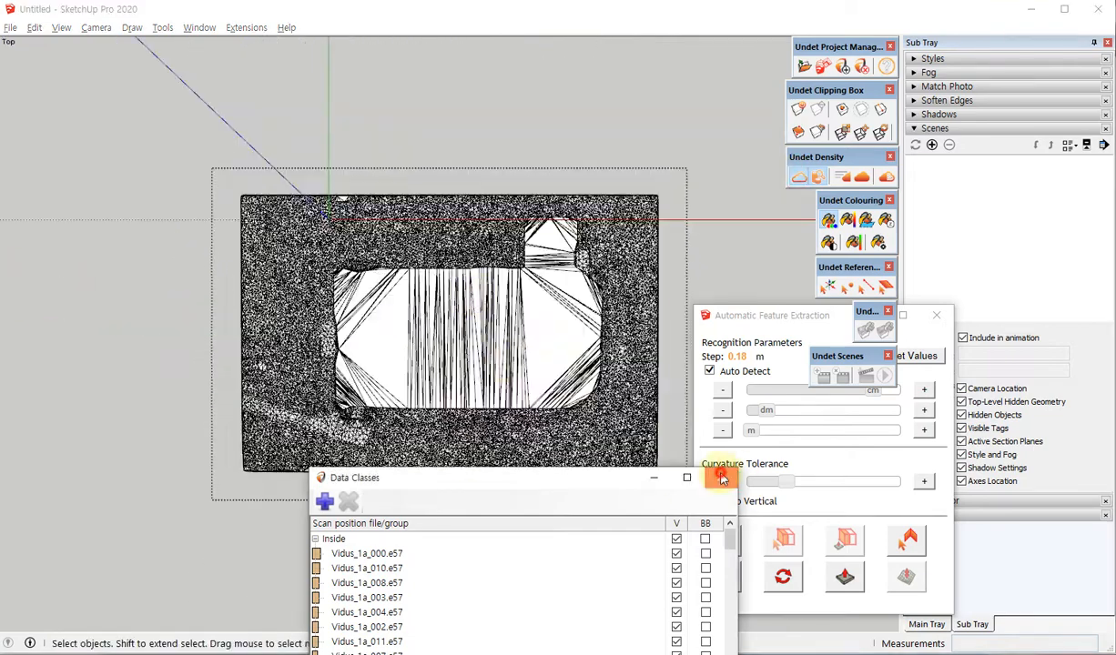
Select the long stretched mesh triangles spanning the middle of the church footprint.
{"action": "scroll", "coordinate": [537, 342], "scroll_direction": "up", "scroll_amount": 3}
{"action": "scroll", "coordinate": [444, 270], "scroll_direction": "down", "scroll_amount": 2}
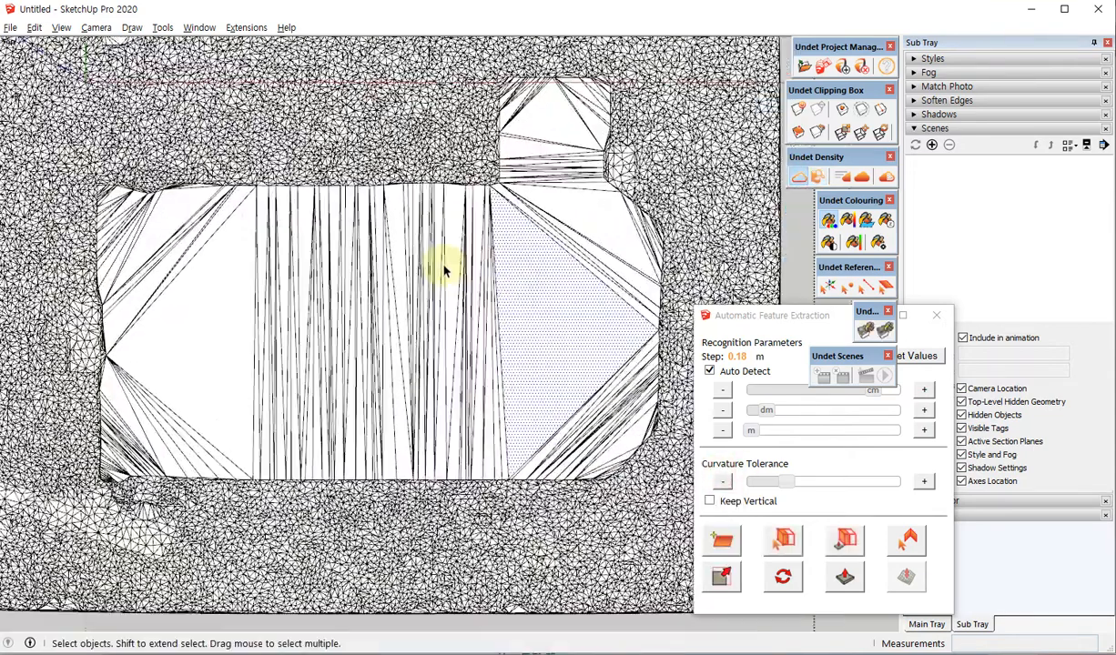
{"action": "scroll", "coordinate": [538, 387], "scroll_direction": "up", "scroll_amount": 4}
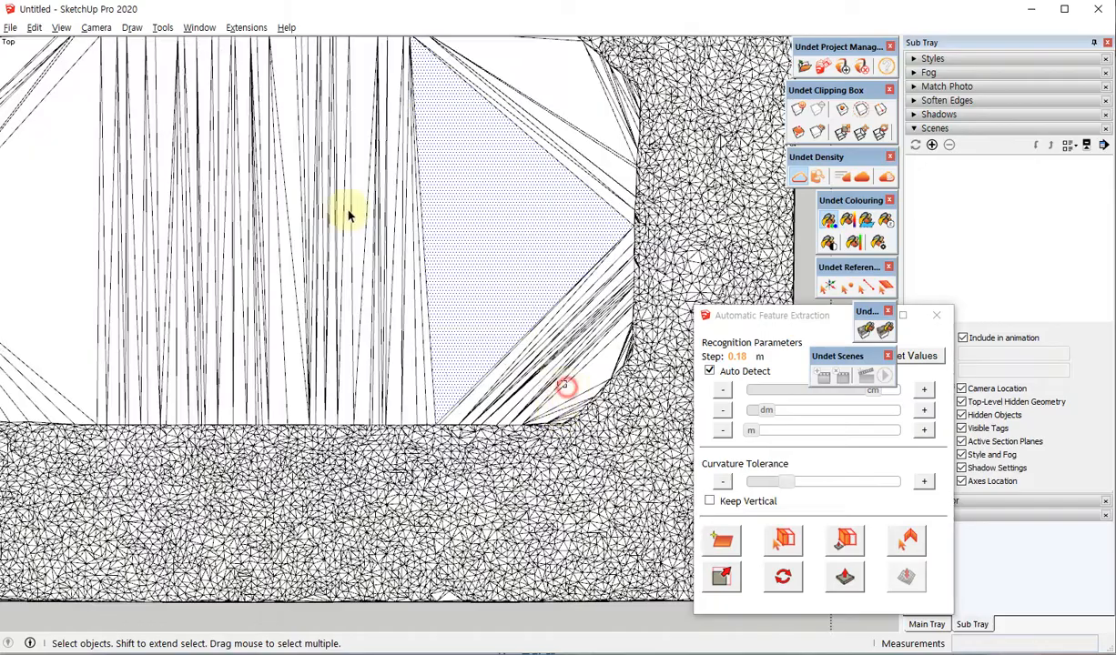
{"action": "left_click_drag", "start_coordinate": [566, 386], "coordinate": [208, 132]}
{"action": "scroll", "coordinate": [528, 257], "scroll_direction": "down", "scroll_amount": 4}
{"action": "scroll", "coordinate": [253, 232], "scroll_direction": "up", "scroll_amount": 2}
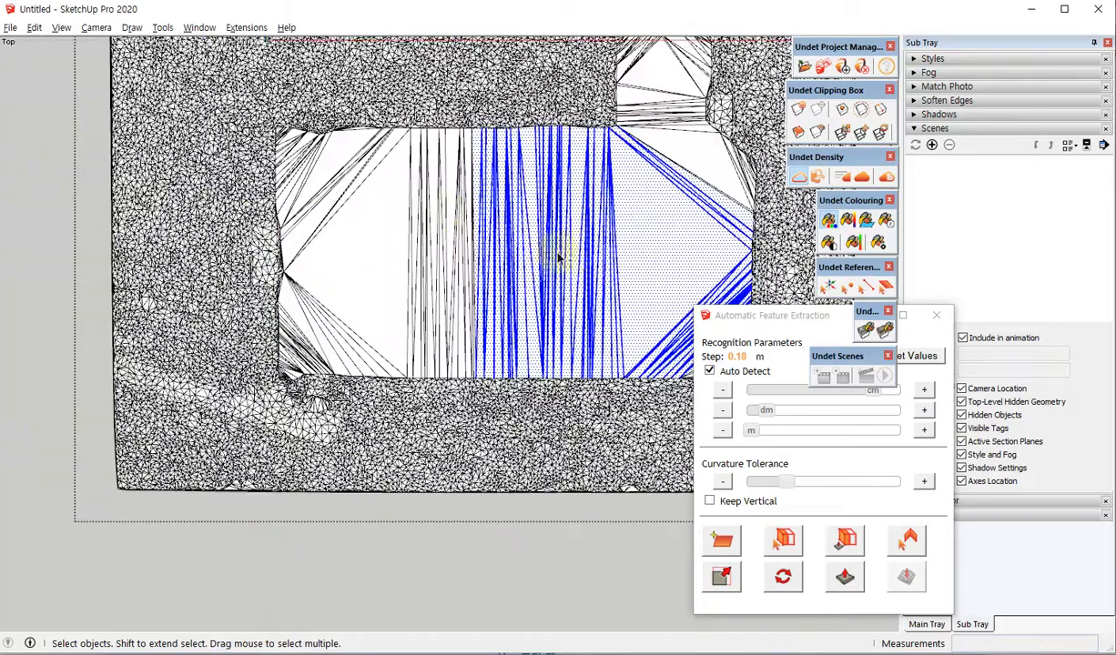
{"action": "scroll", "coordinate": [276, 155], "scroll_direction": "up", "scroll_amount": 3}
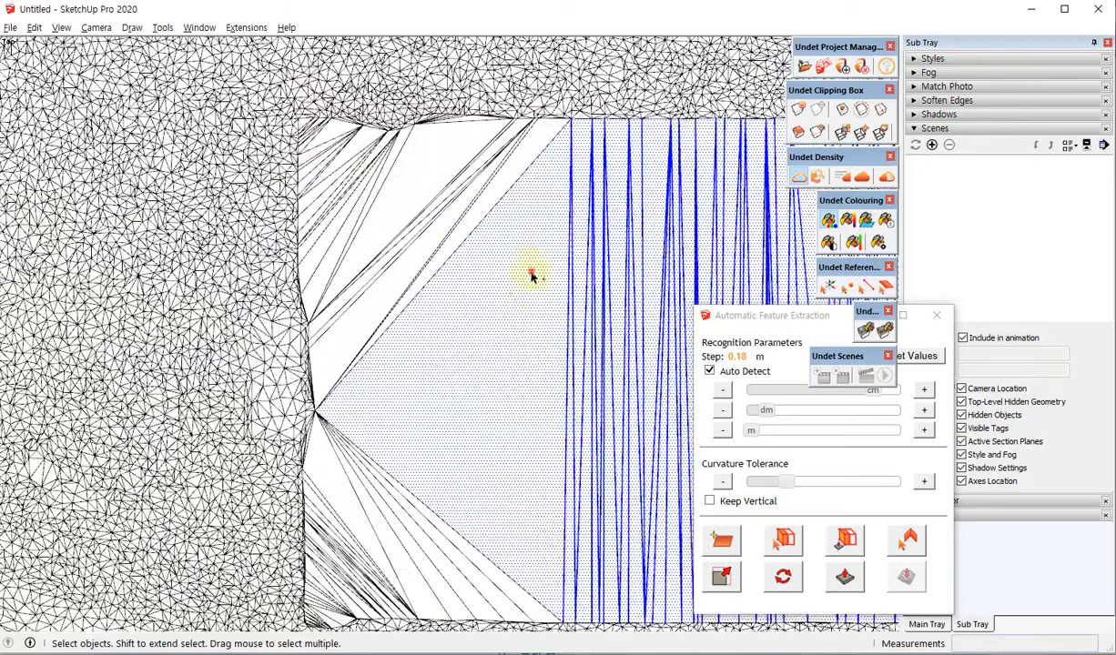
Add the stretched triangles in the upper-left corner of the church footprint to the selection.
{"action": "scroll", "coordinate": [437, 123], "scroll_direction": "up", "scroll_amount": 5}
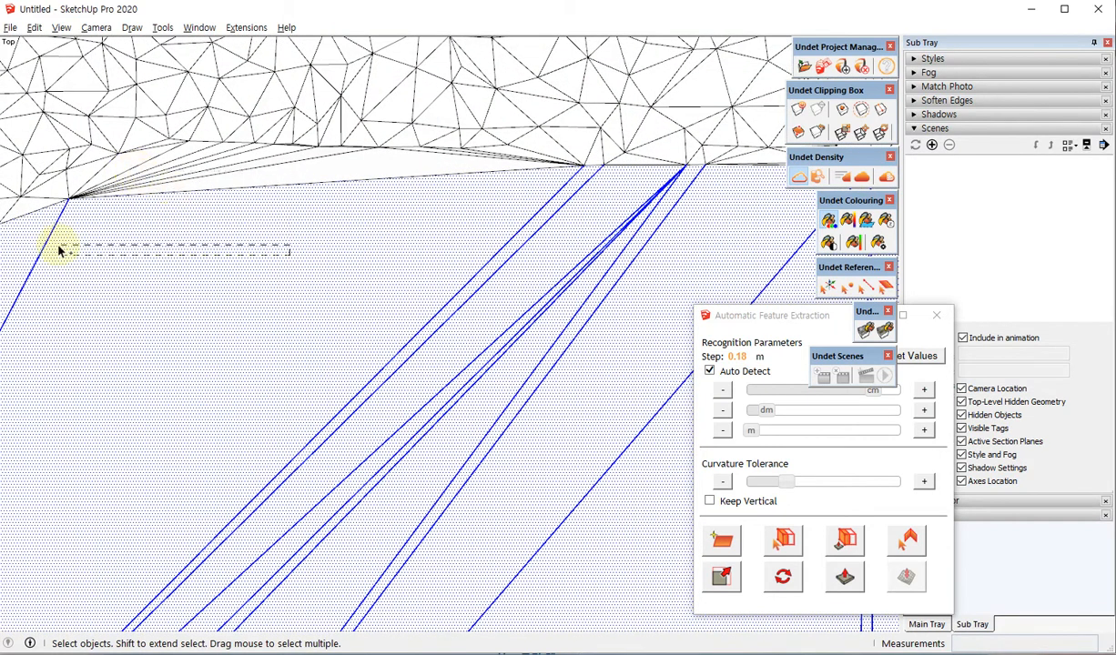
{"action": "scroll", "coordinate": [291, 314], "scroll_direction": "down", "scroll_amount": 4}
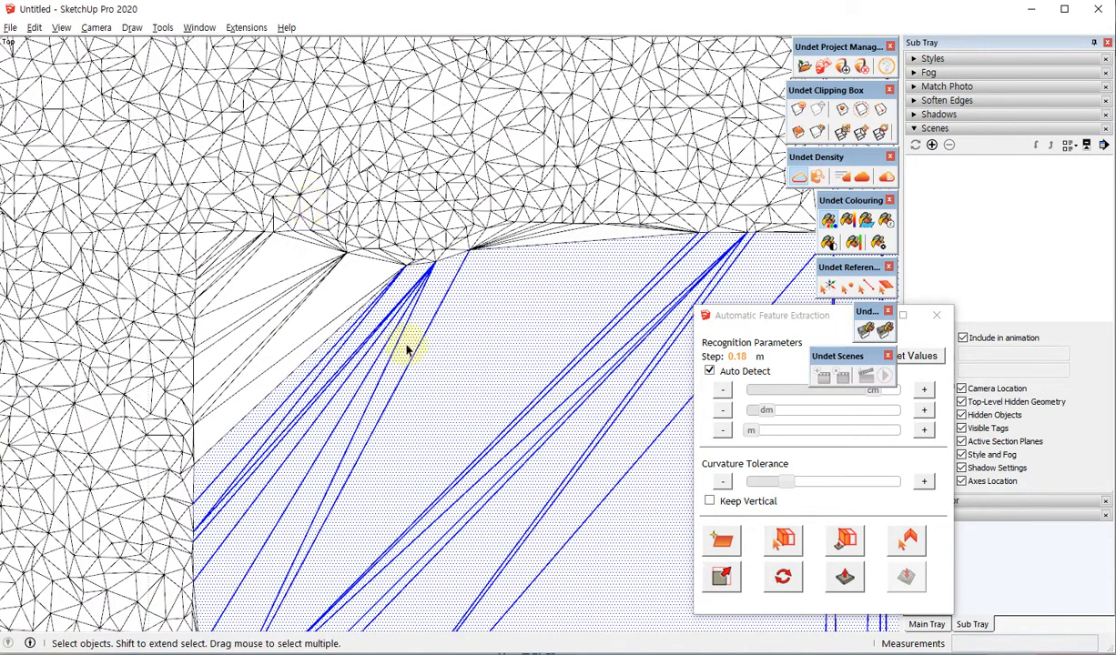
{"action": "scroll", "coordinate": [299, 187], "scroll_direction": "up", "scroll_amount": 3}
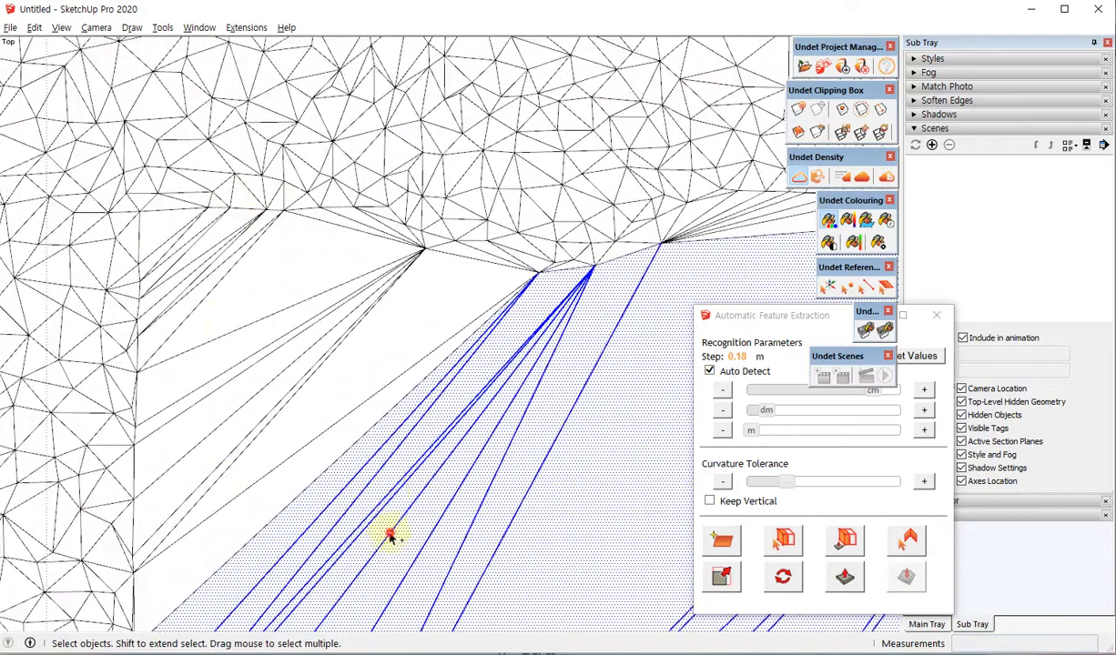
{"action": "left_click_drag", "start_coordinate": [229, 311], "coordinate": [243, 307]}
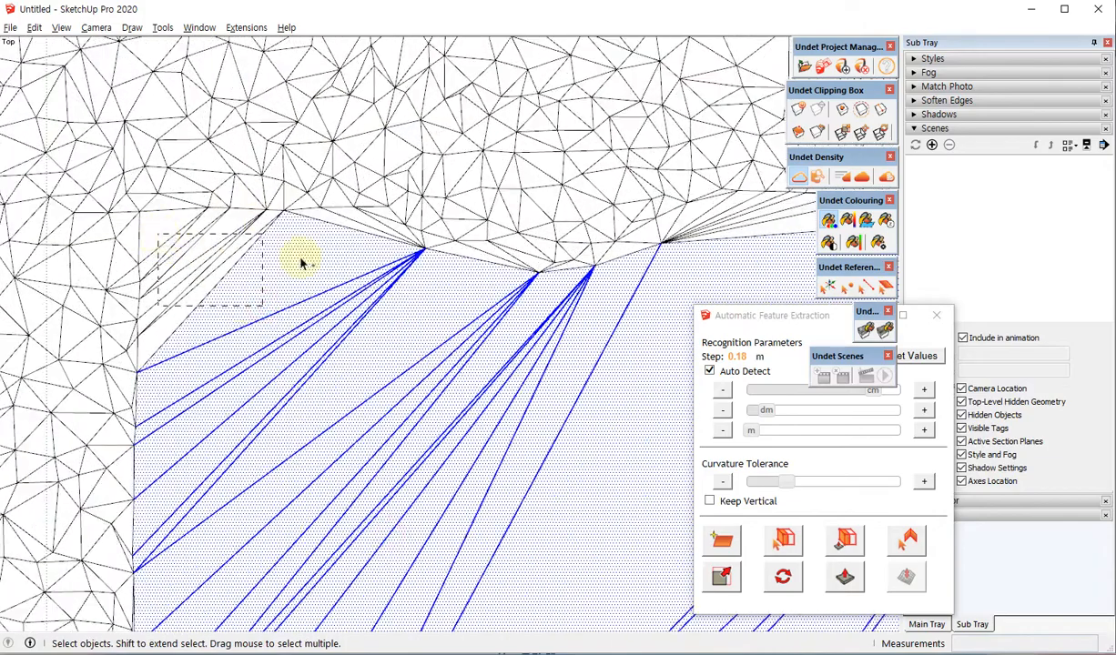
{"action": "scroll", "coordinate": [291, 224], "scroll_direction": "down", "scroll_amount": 6}
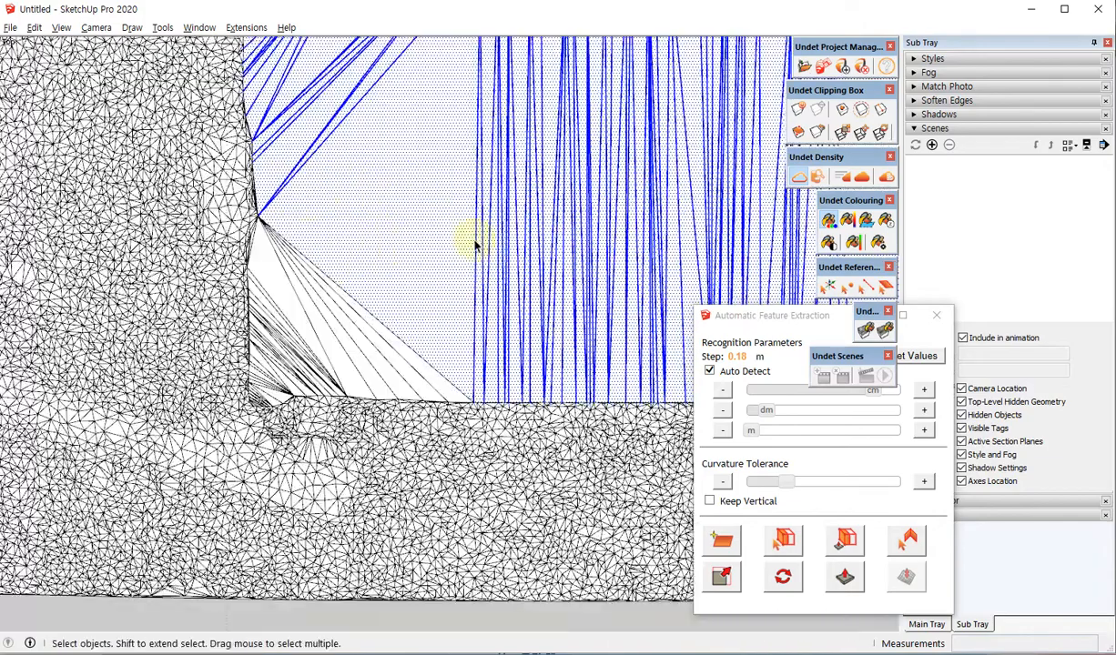
Show the point cloud temporarily to compare the selected mesh area with the church's roof outline, and hide it again.
{"action": "left_click", "coordinate": [803, 177]}
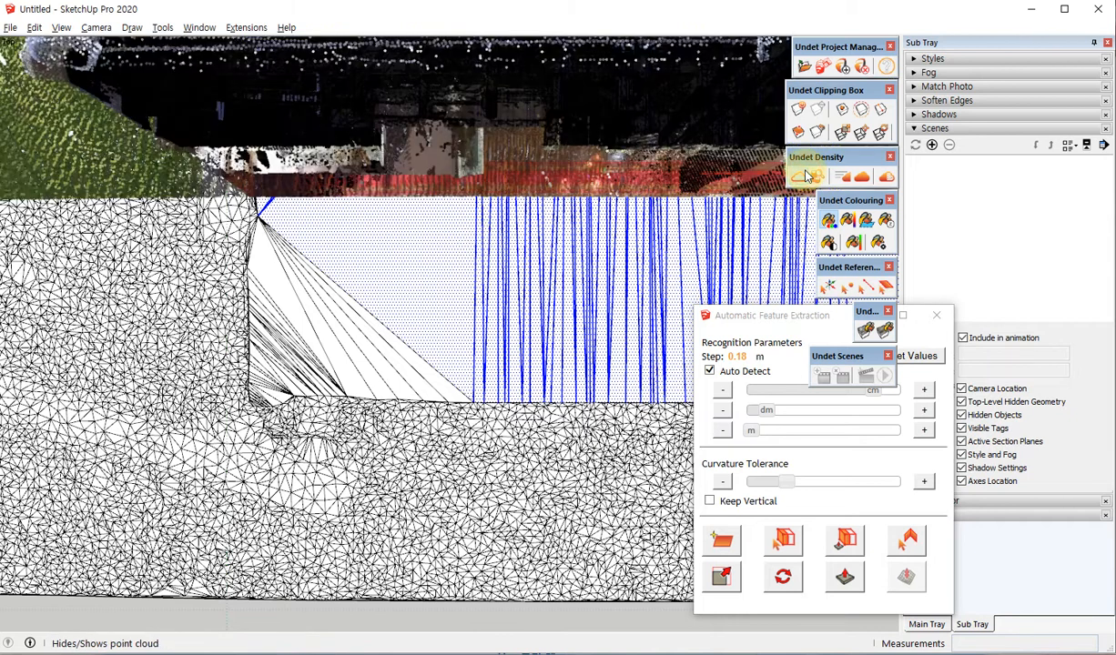
{"action": "middle_click_drag", "start_coordinate": [290, 319], "coordinate": [290, 617], "text": "shift"}
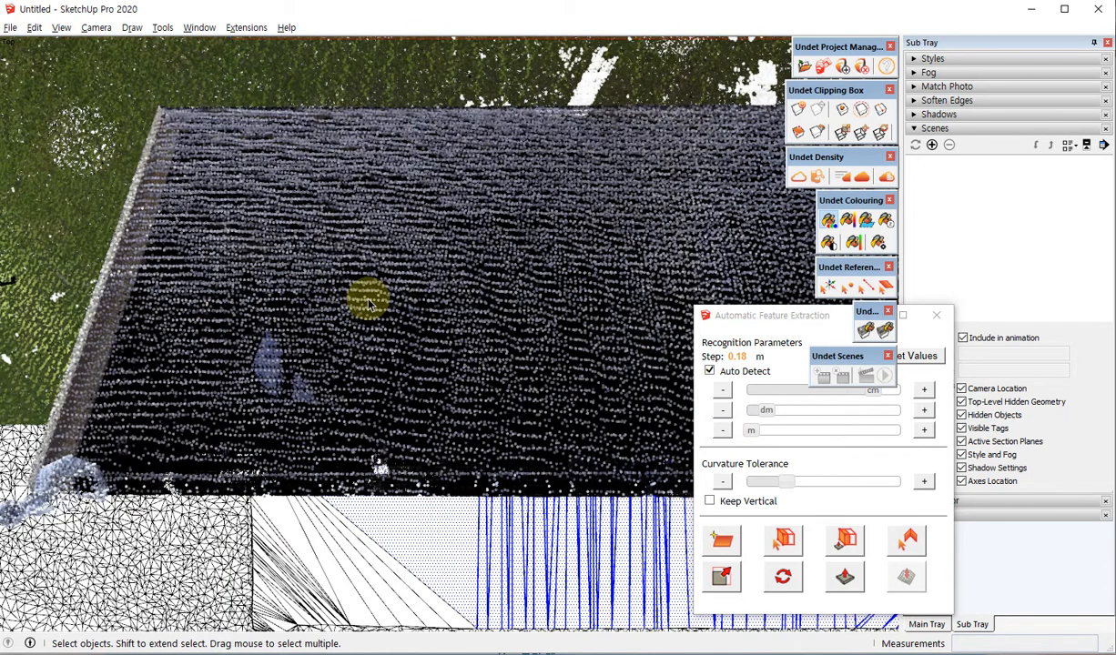
{"action": "middle_click_drag", "start_coordinate": [369, 305], "coordinate": [319, 182]}
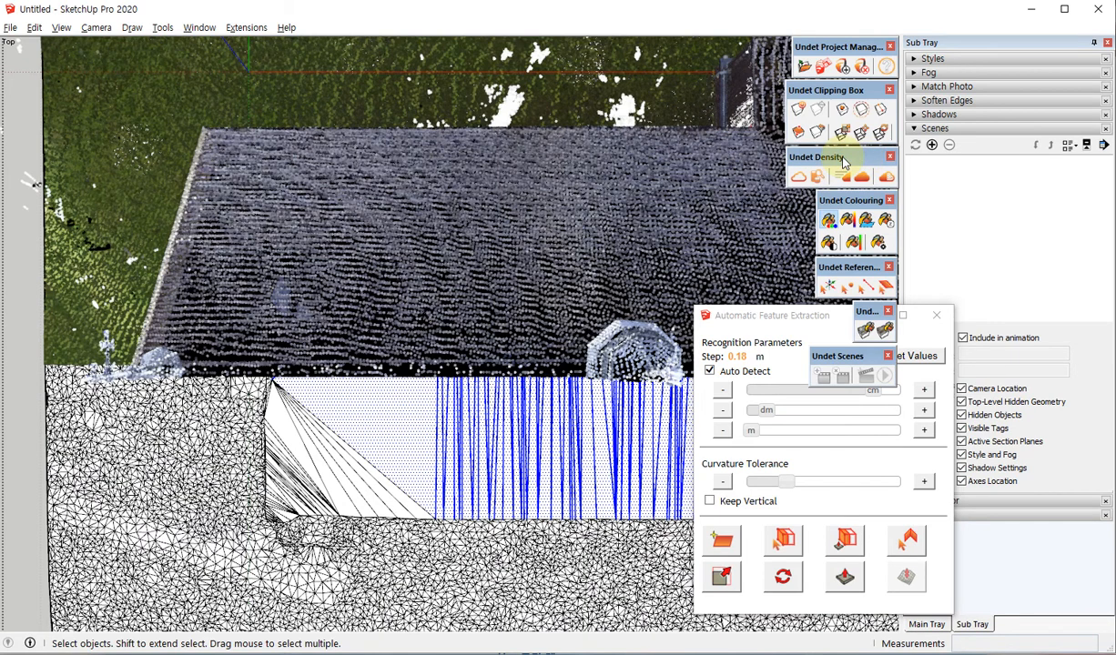
{"action": "left_click", "coordinate": [800, 176]}
{"action": "middle_click_drag", "start_coordinate": [349, 257], "coordinate": [341, 296]}
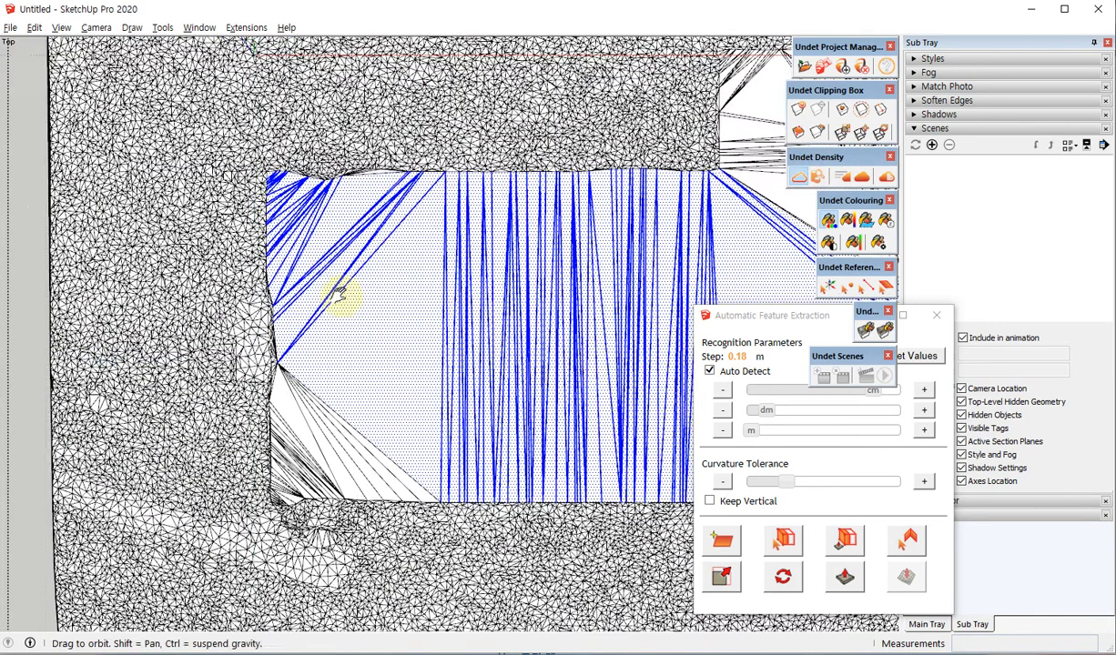
Add the stretched triangles in the lower-left corner of the church footprint to the selection.
{"action": "scroll", "coordinate": [300, 525], "scroll_direction": "up", "scroll_amount": 5}
{"action": "left_click_drag", "start_coordinate": [426, 135], "coordinate": [279, 383], "text": "ctrl"}
{"action": "scroll", "coordinate": [245, 514], "scroll_direction": "up", "scroll_amount": 3}
{"action": "left_click_drag", "start_coordinate": [275, 402], "coordinate": [228, 440], "text": "ctrl"}
{"action": "scroll", "coordinate": [230, 438], "scroll_direction": "up", "scroll_amount": 5}
{"action": "left_click_drag", "start_coordinate": [260, 352], "coordinate": [179, 406], "text": "ctrl"}
{"action": "scroll", "coordinate": [185, 310], "scroll_direction": "down", "scroll_amount": 4}
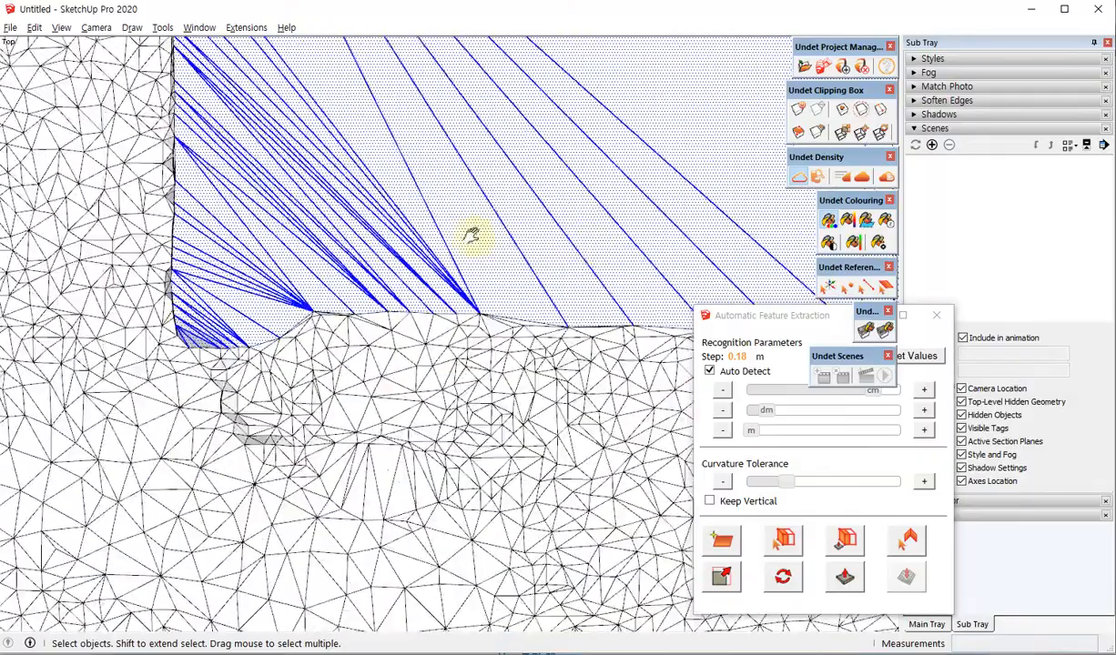
Add the narrow triangles along the rounded lower-right corner of the church footprint to the selection.
{"action": "middle_click_drag", "start_coordinate": [471, 234], "coordinate": [135, 314], "text": "shift"}
{"action": "scroll", "coordinate": [137, 324], "scroll_direction": "down", "scroll_amount": 6}
{"action": "middle_click_drag", "start_coordinate": [543, 283], "coordinate": [445, 349], "text": "shift"}
{"action": "scroll", "coordinate": [442, 372], "scroll_direction": "up", "scroll_amount": 4}
{"action": "scroll", "coordinate": [443, 373], "scroll_direction": "up", "scroll_amount": 5}
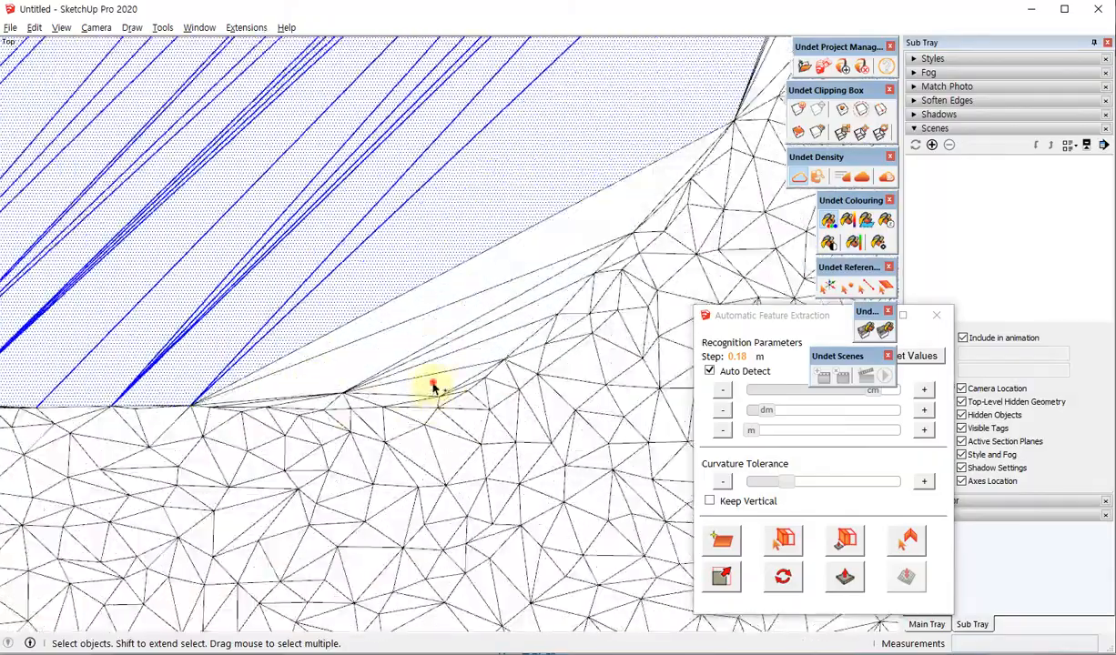
{"action": "left_click_drag", "start_coordinate": [432, 394], "coordinate": [333, 221], "text": "ctrl"}
{"action": "middle_click_drag", "start_coordinate": [590, 189], "coordinate": [387, 550], "text": "shift"}
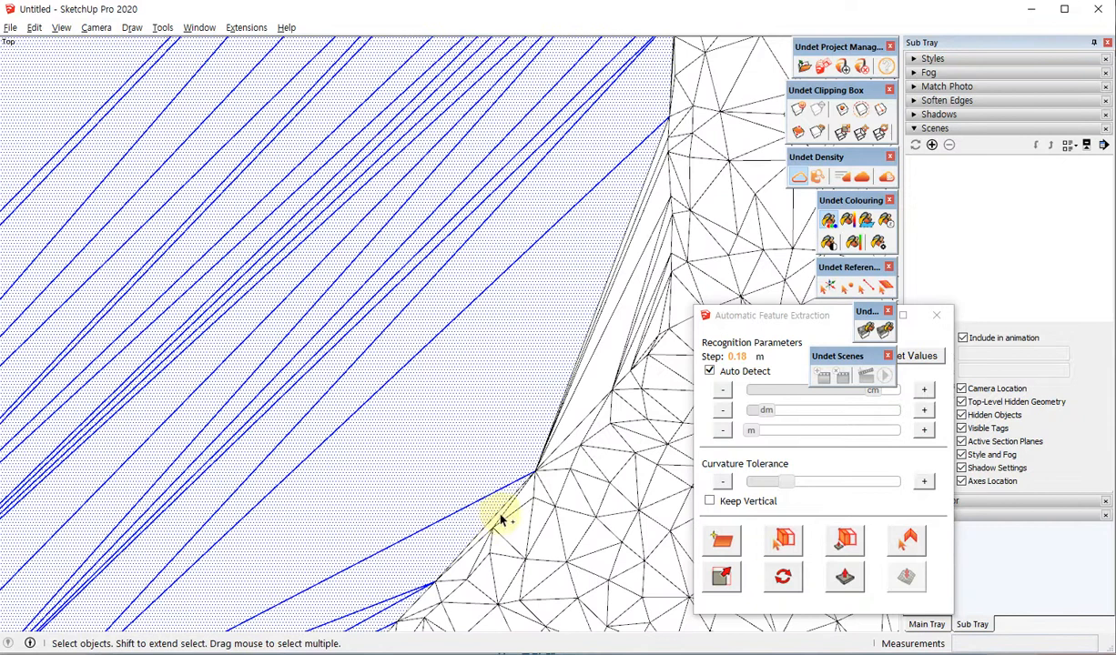
{"action": "left_click_drag", "start_coordinate": [593, 382], "coordinate": [499, 272], "text": "ctrl"}
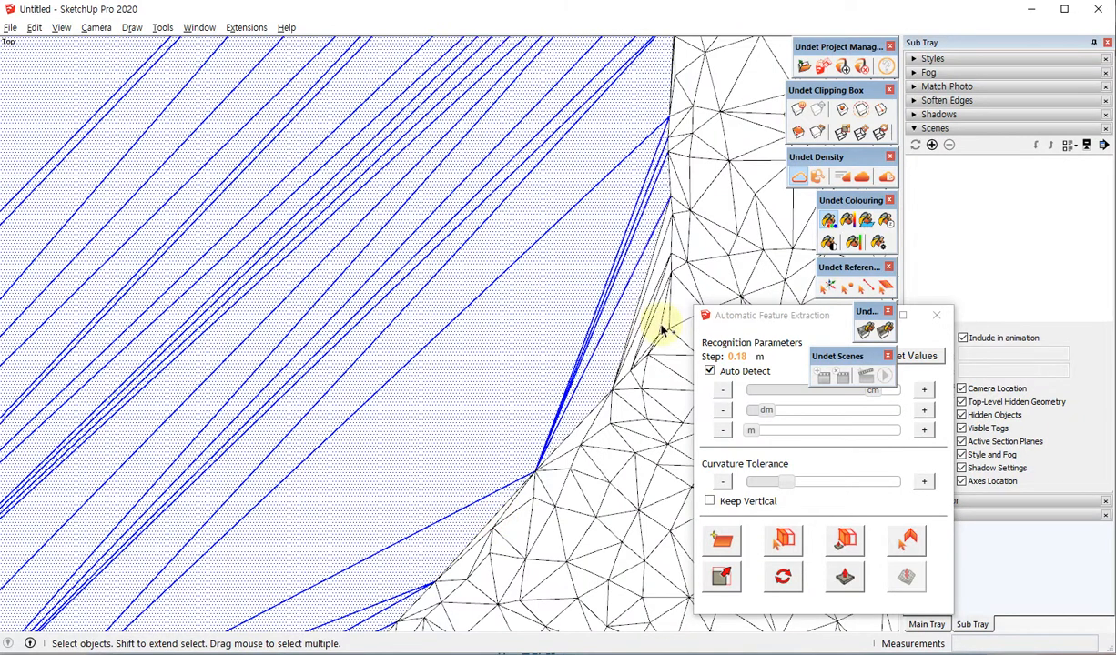
{"action": "left_click_drag", "start_coordinate": [662, 329], "coordinate": [587, 325], "text": "ctrl"}
Add the narrow triangles along the upper-right edge of the church footprint to the selection.
{"action": "scroll", "coordinate": [350, 482], "scroll_direction": "down", "scroll_amount": 4}
{"action": "middle_click_drag", "start_coordinate": [487, 221], "coordinate": [530, 526], "text": "shift"}
{"action": "scroll", "coordinate": [520, 186], "scroll_direction": "up", "scroll_amount": 3}
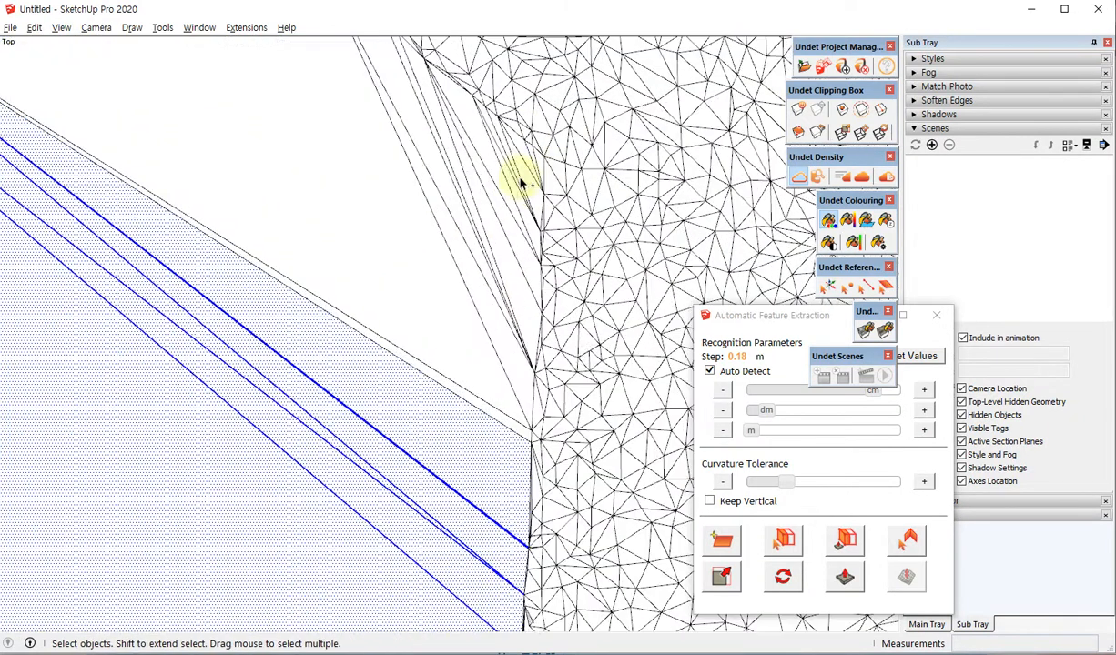
{"action": "left_click_drag", "start_coordinate": [534, 181], "coordinate": [210, 157], "text": "ctrl"}
{"action": "scroll", "coordinate": [360, 383], "scroll_direction": "down", "scroll_amount": 1}
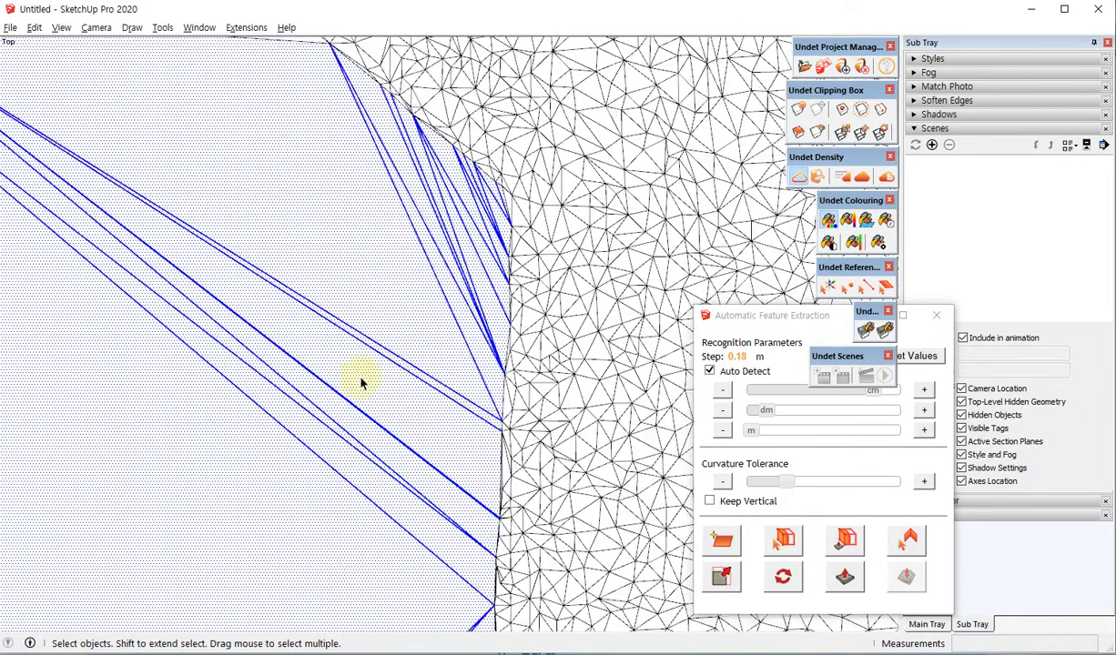
Add all the stretched triangles within the small annex above the main church footprint to the selection.
{"action": "scroll", "coordinate": [456, 366], "scroll_direction": "down", "scroll_amount": 6}
{"action": "middle_click_drag", "start_coordinate": [222, 318], "coordinate": [342, 367], "text": "shift"}
{"action": "scroll", "coordinate": [518, 267], "scroll_direction": "up", "scroll_amount": 4}
{"action": "left_click_drag", "start_coordinate": [387, 453], "coordinate": [278, 159], "text": "ctrl"}
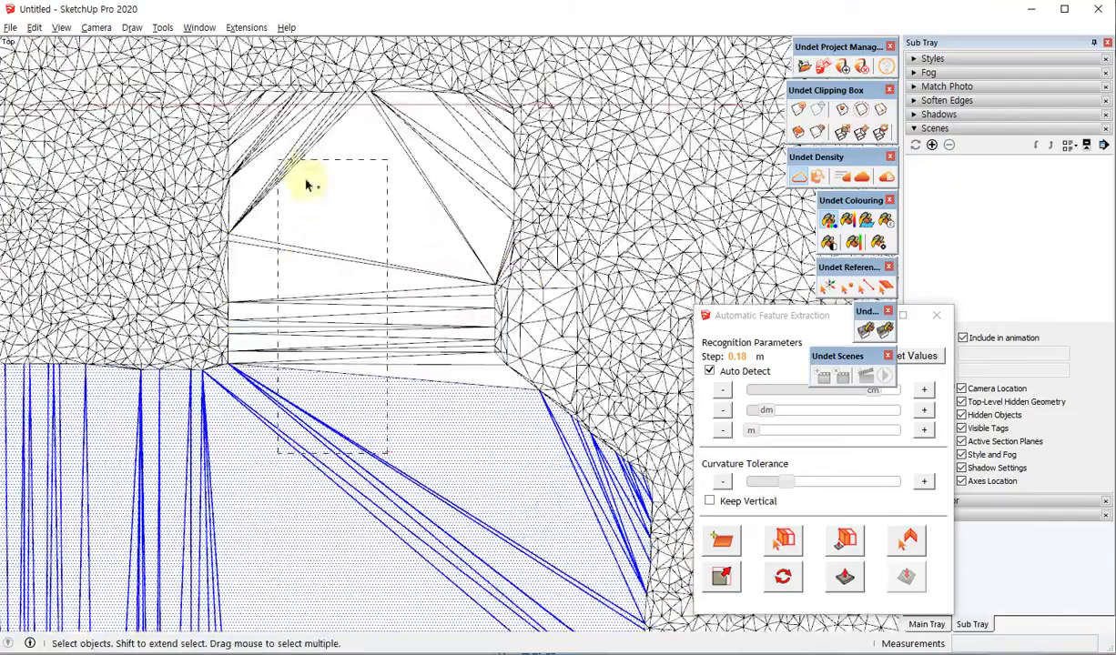
{"action": "scroll", "coordinate": [499, 119], "scroll_direction": "up", "scroll_amount": 4}
{"action": "left_click_drag", "start_coordinate": [501, 121], "coordinate": [217, 366], "text": "ctrl"}
{"action": "middle_click_drag", "start_coordinate": [229, 365], "coordinate": [538, 489], "text": "shift"}
{"action": "left_click_drag", "start_coordinate": [382, 387], "coordinate": [87, 198], "text": "ctrl"}
Delete the selected faces and edges covering the church and annex footprint from the terrain mesh.
{"action": "scroll", "coordinate": [341, 281], "scroll_direction": "down", "scroll_amount": 8}
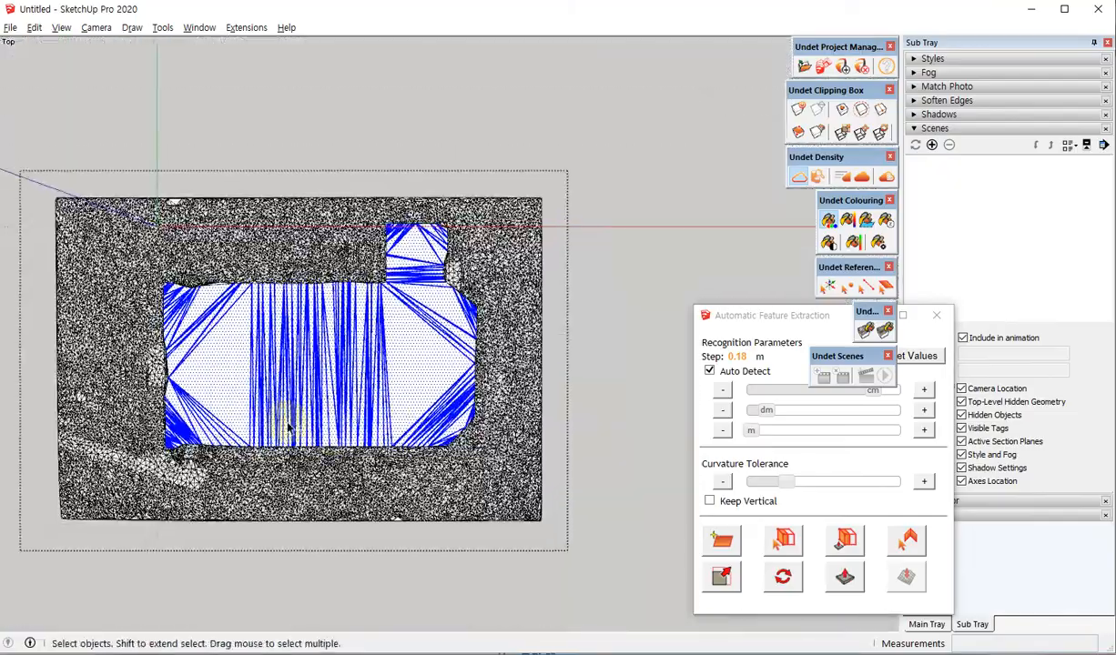
{"action": "scroll", "coordinate": [290, 424], "scroll_direction": "up", "scroll_amount": 3}
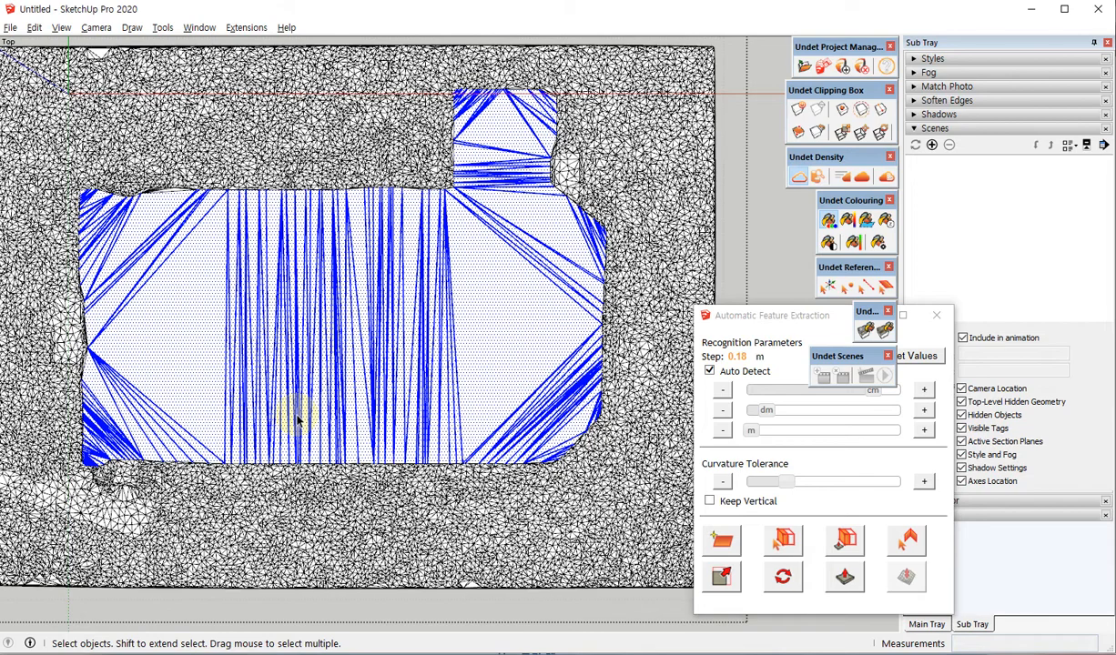
{"action": "key", "text": "Delete"}
Finish editing the terrain mesh group and show the point cloud together with the trimmed terrain.
{"action": "middle_click_drag", "start_coordinate": [391, 517], "coordinate": [465, 378]}
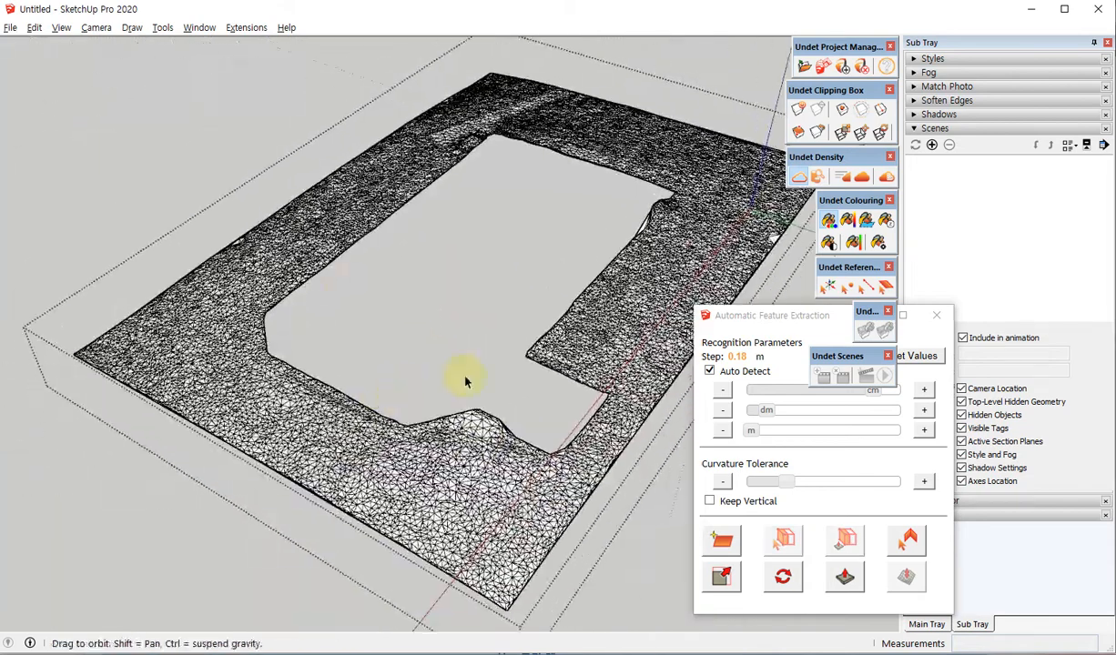
{"action": "scroll", "coordinate": [345, 277], "scroll_direction": "down", "scroll_amount": 3}
{"action": "left_click", "coordinate": [198, 99]}
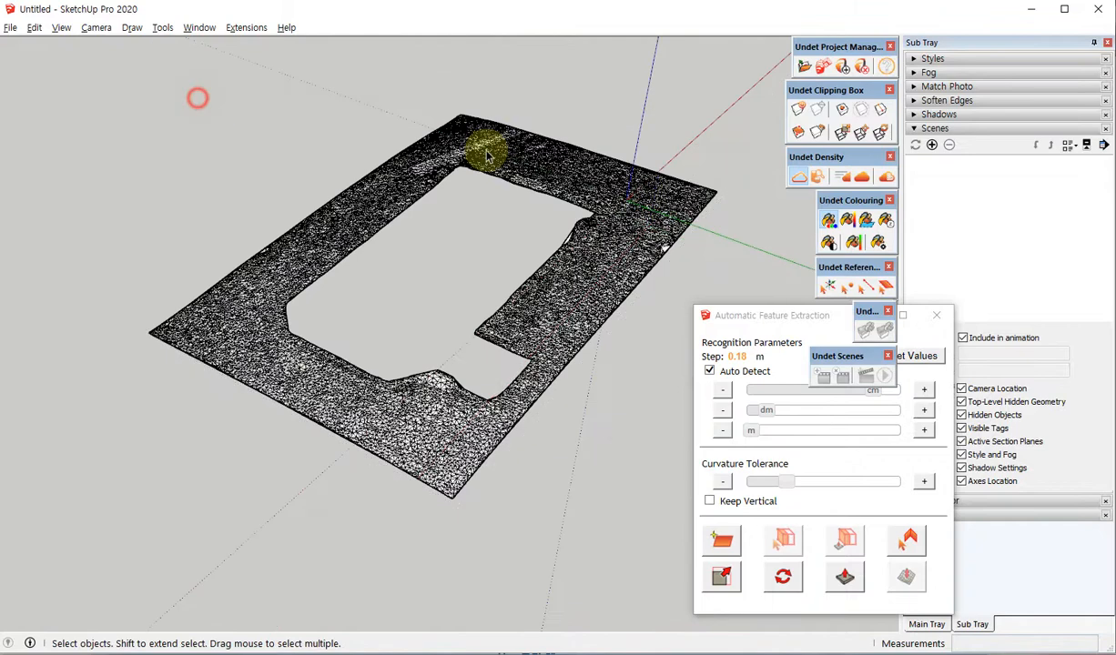
{"action": "left_click", "coordinate": [800, 175]}
{"action": "middle_click_drag", "start_coordinate": [166, 386], "coordinate": [825, 369]}
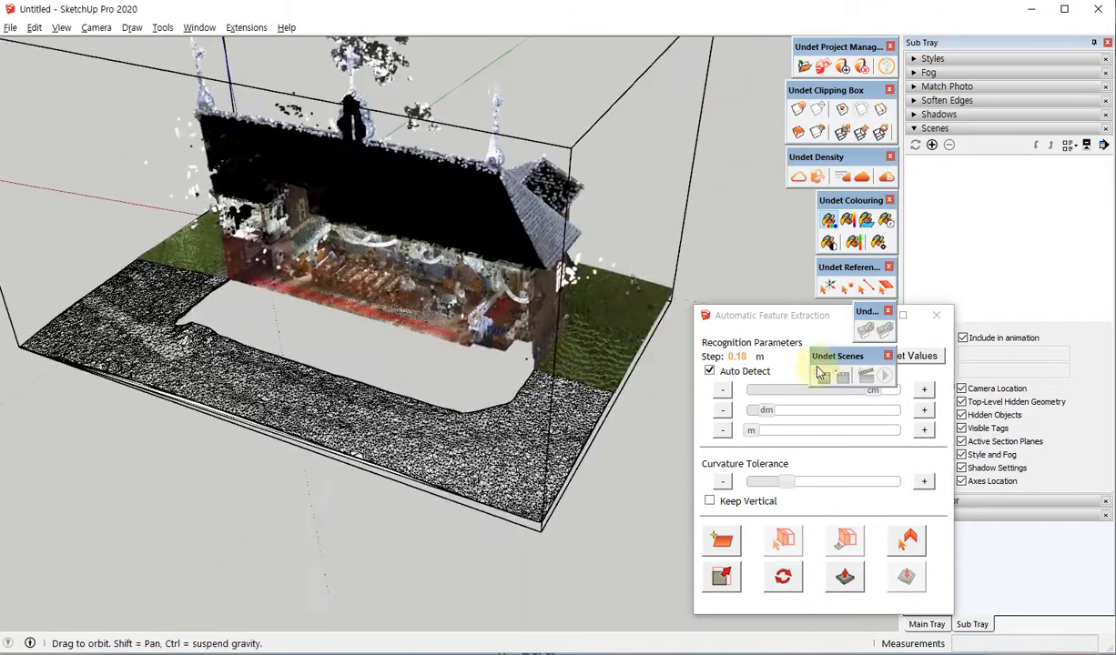
Examine the trimmed terrain mesh where it meets the church wall corner and around the footprint opening from several sides.
{"action": "scroll", "coordinate": [606, 392], "scroll_direction": "up", "scroll_amount": 6}
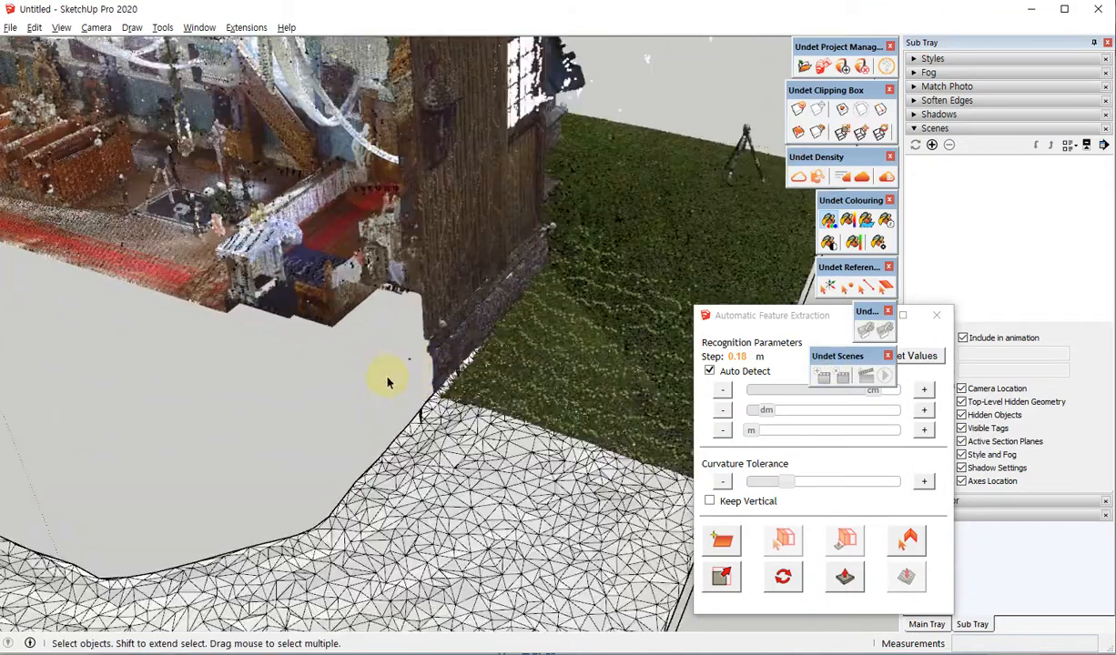
{"action": "middle_click_drag", "start_coordinate": [412, 406], "coordinate": [429, 356]}
{"action": "scroll", "coordinate": [453, 315], "scroll_direction": "up", "scroll_amount": 2}
{"action": "scroll", "coordinate": [452, 316], "scroll_direction": "up", "scroll_amount": 2}
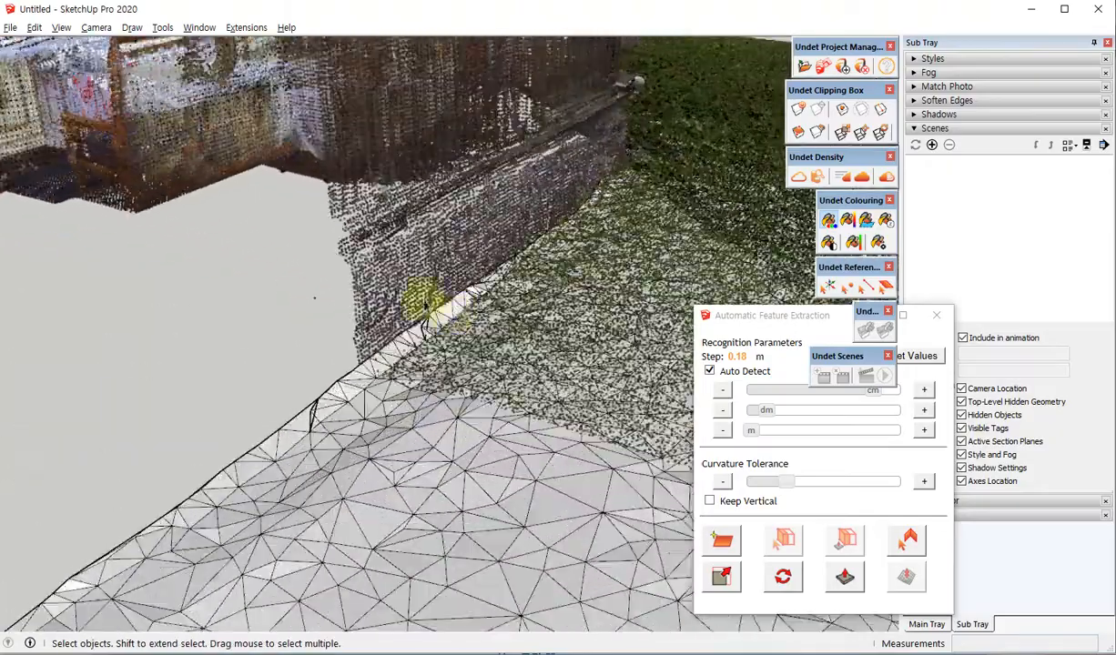
{"action": "scroll", "coordinate": [561, 273], "scroll_direction": "down", "scroll_amount": 2}
{"action": "scroll", "coordinate": [533, 310], "scroll_direction": "down", "scroll_amount": 6}
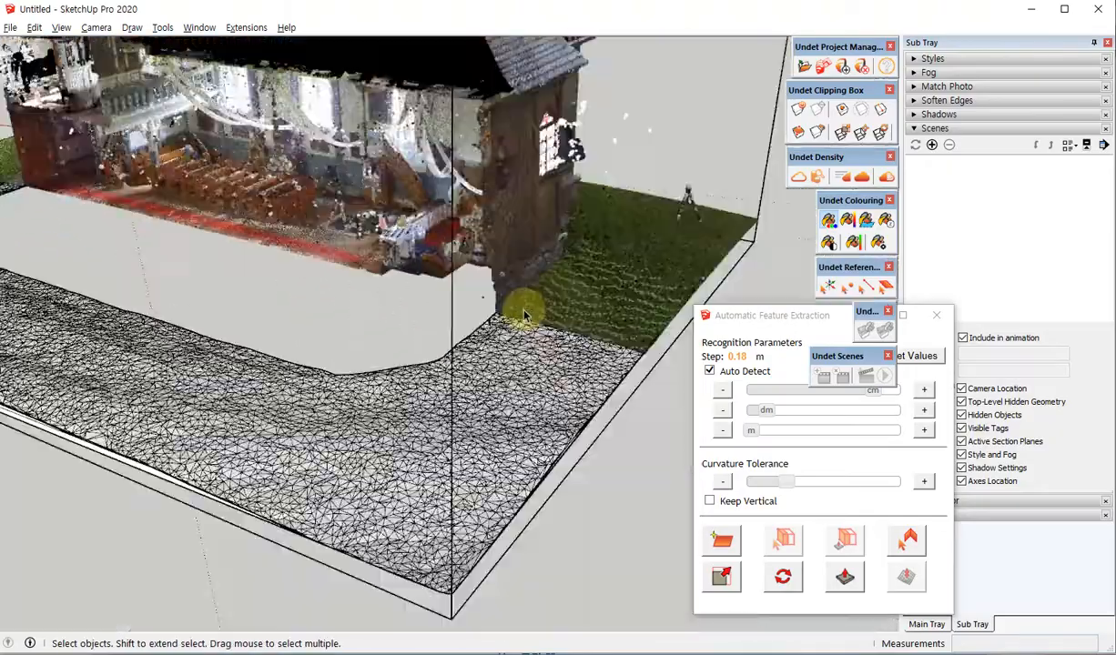
{"action": "middle_click_drag", "start_coordinate": [566, 259], "coordinate": [410, 332]}
{"action": "middle_click_drag", "start_coordinate": [551, 307], "coordinate": [491, 328]}
{"action": "scroll", "coordinate": [381, 387], "scroll_direction": "down", "scroll_amount": 5}
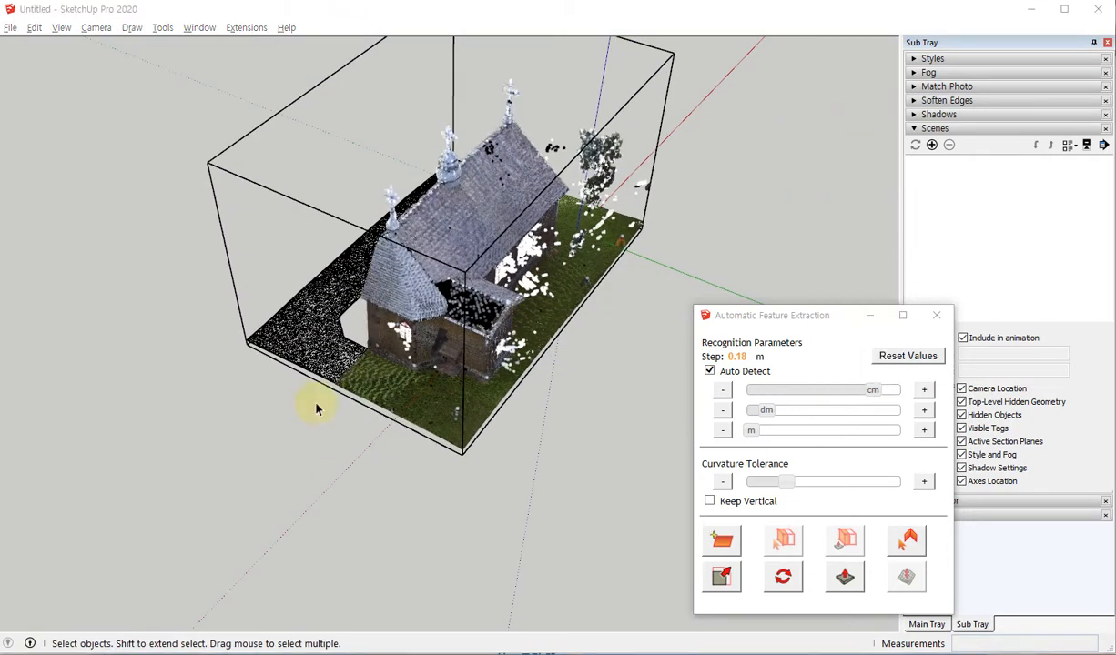
{"action": "middle_click_drag", "start_coordinate": [416, 333], "coordinate": [500, 300]}
{"action": "scroll", "coordinate": [323, 399], "scroll_direction": "up", "scroll_amount": 1}
{"action": "middle_click_drag", "start_coordinate": [323, 399], "coordinate": [429, 255]}
{"action": "scroll", "coordinate": [430, 255], "scroll_direction": "up", "scroll_amount": 2}
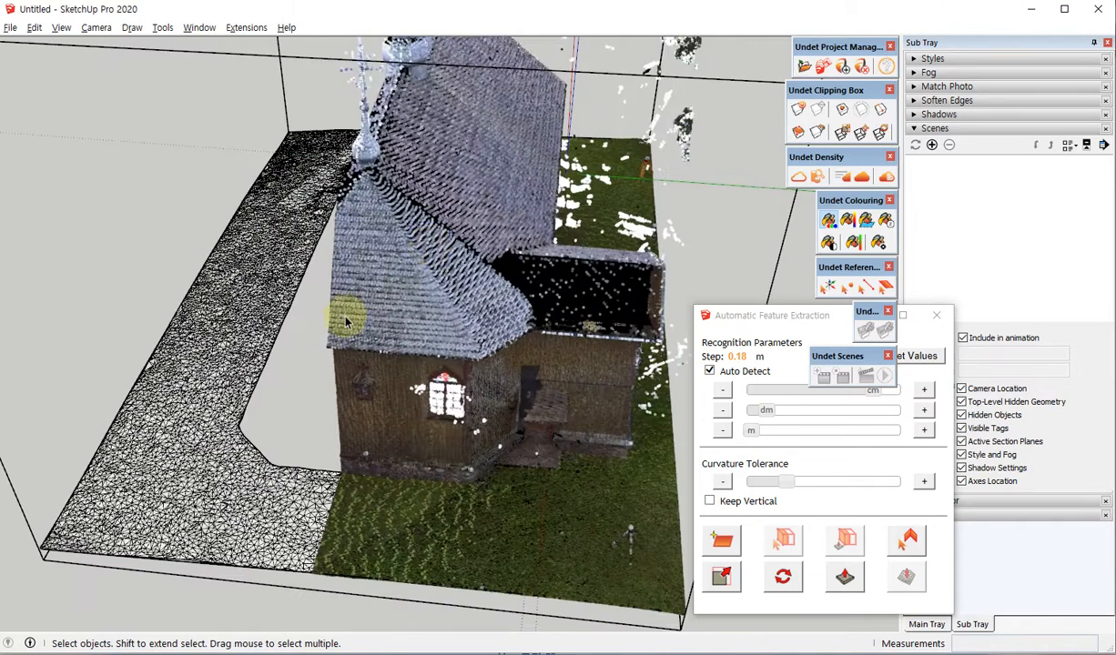
{"action": "middle_click_drag", "start_coordinate": [224, 398], "coordinate": [438, 276]}
{"action": "mouse_move", "coordinate": [374, 518]}
{"action": "middle_mouse_down"}
{"action": "mouse_move", "coordinate": [511, 344]}
{"action": "mouse_move", "coordinate": [680, 361]}
{"action": "mouse_move", "coordinate": [760, 437]}
{"action": "mouse_move", "coordinate": [506, 497]}
{"action": "mouse_move", "coordinate": [364, 511]}
{"action": "middle_mouse_up"}
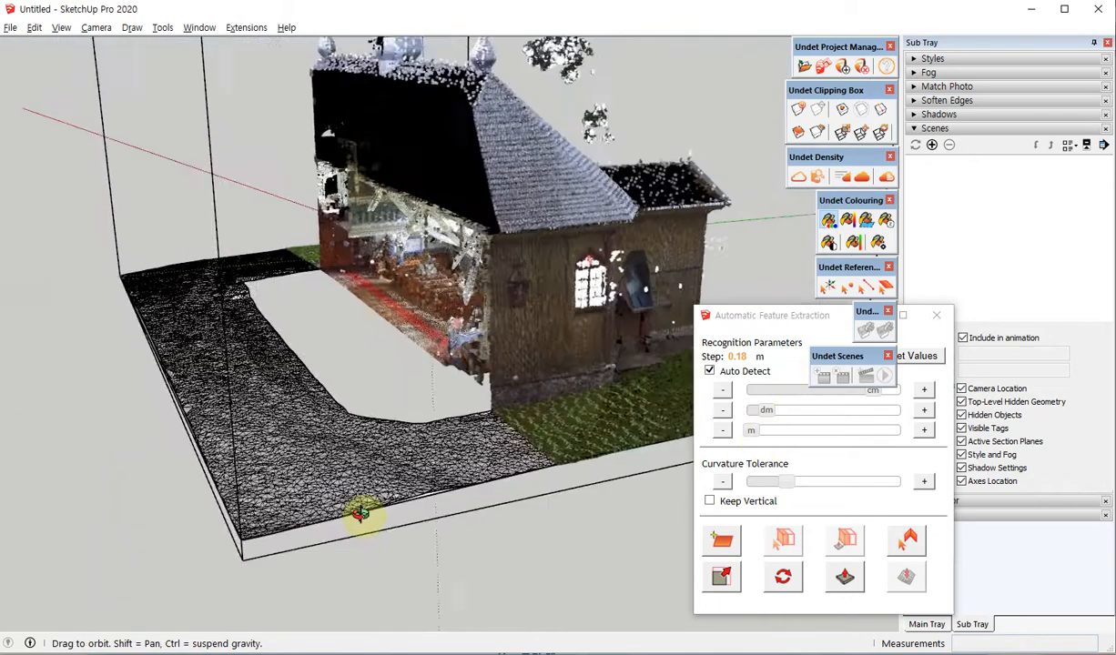
{"action": "scroll", "coordinate": [523, 229], "scroll_direction": "up", "scroll_amount": 4}
{"action": "scroll", "coordinate": [491, 261], "scroll_direction": "down", "scroll_amount": 8}
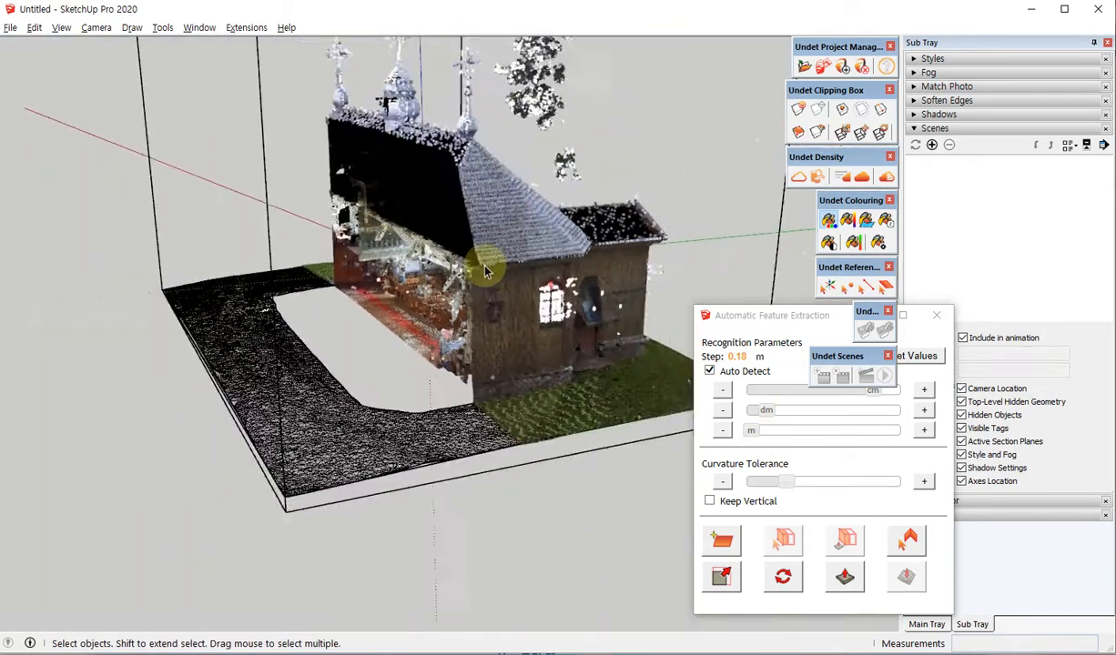
{"action": "middle_click_drag", "start_coordinate": [486, 261], "coordinate": [643, 205]}
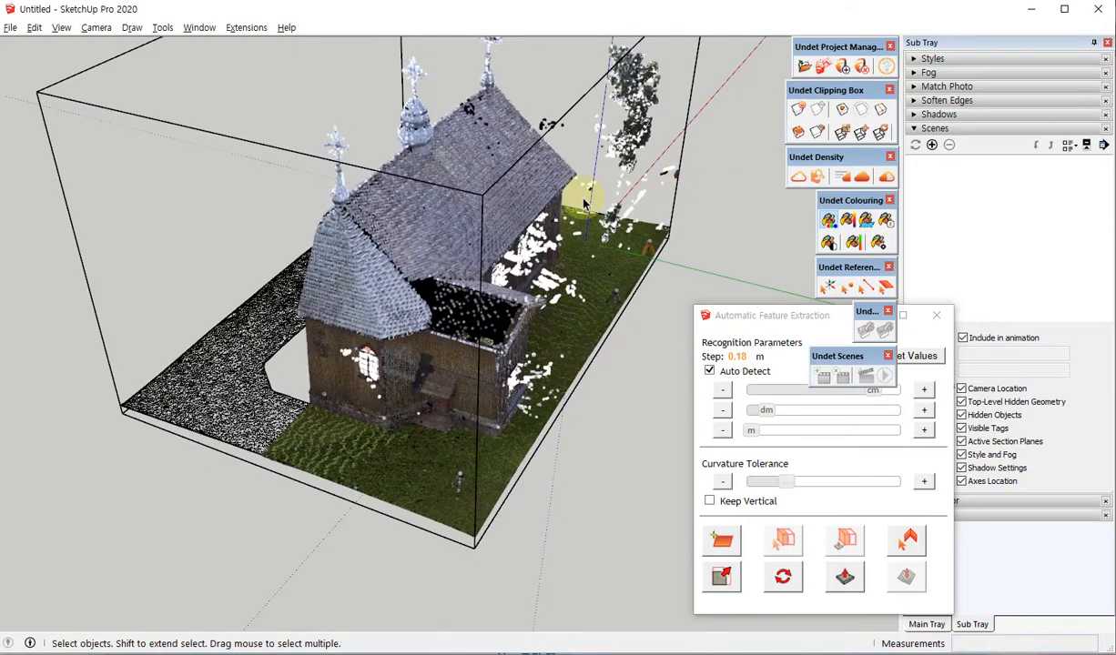
Place a section plane on the side of the clipping box and shift it near the church's outer wall.
{"action": "key", "text": "shift+s"}
{"action": "middle_click_drag", "start_coordinate": [404, 257], "coordinate": [363, 260]}
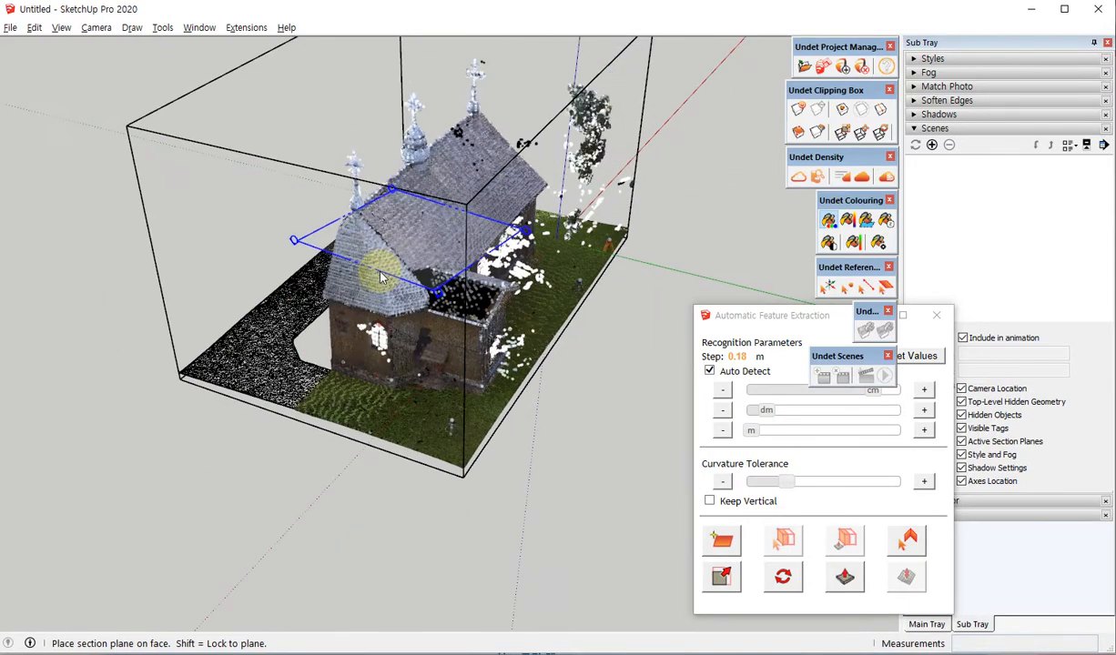
{"action": "left_click", "coordinate": [368, 351]}
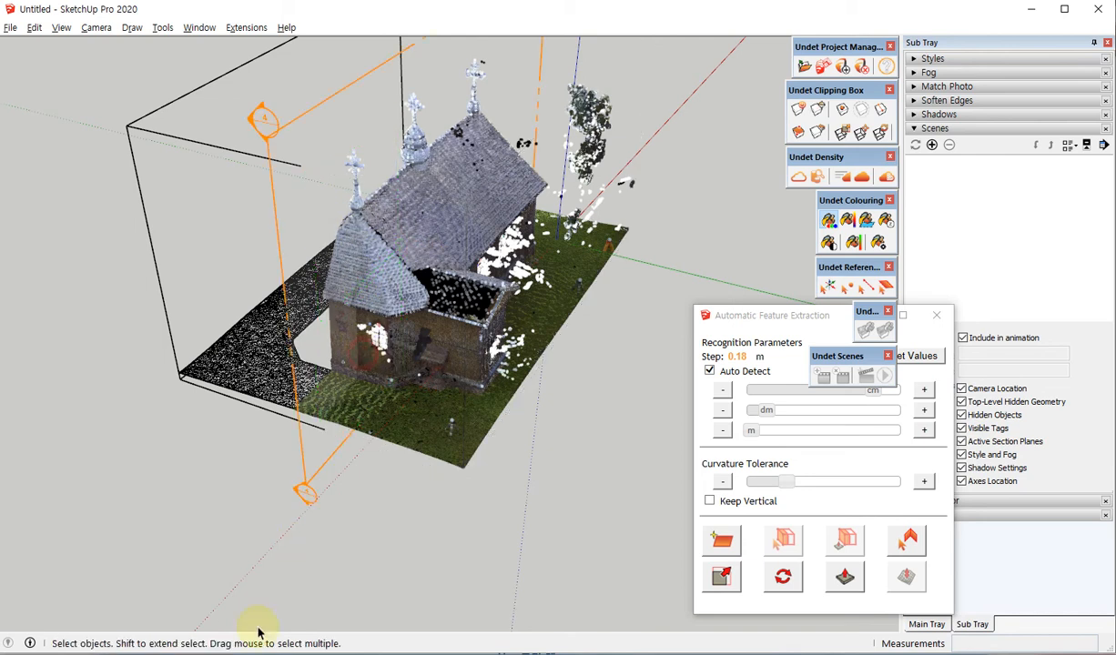
{"action": "left_click", "coordinate": [314, 453]}
{"action": "key", "text": "m"}
{"action": "left_click", "coordinate": [304, 456]}
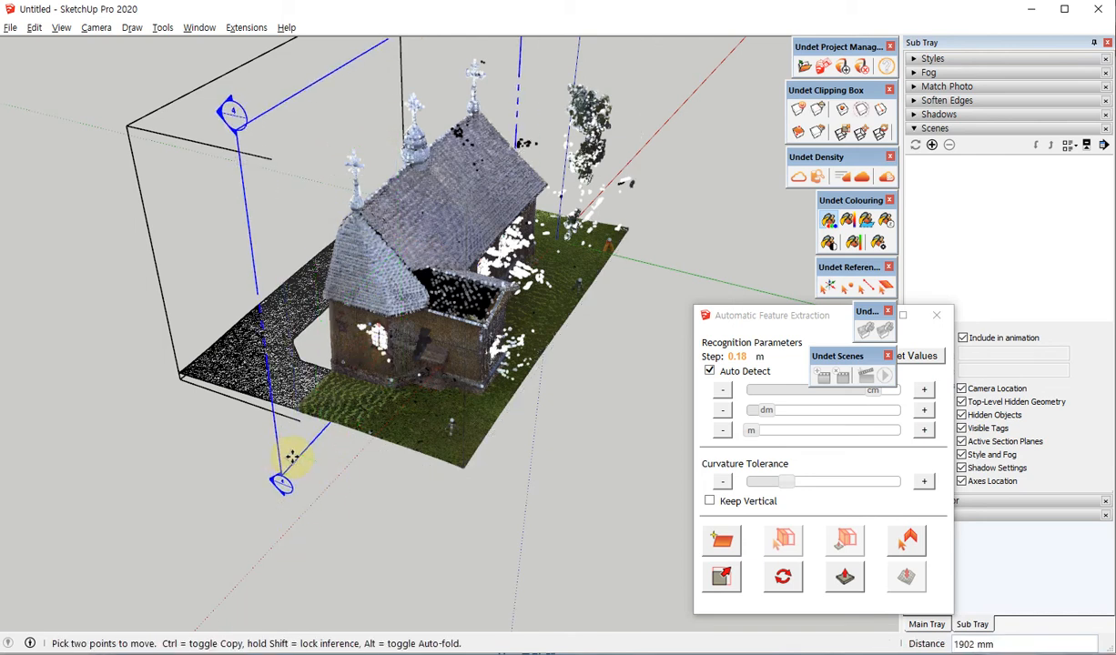
{"action": "left_click", "coordinate": [310, 466]}
{"action": "key", "text": "space"}
Show the full church point cloud and crop it with Section Plane Cutting at the selected section plane.
{"action": "right_click", "coordinate": [321, 136]}
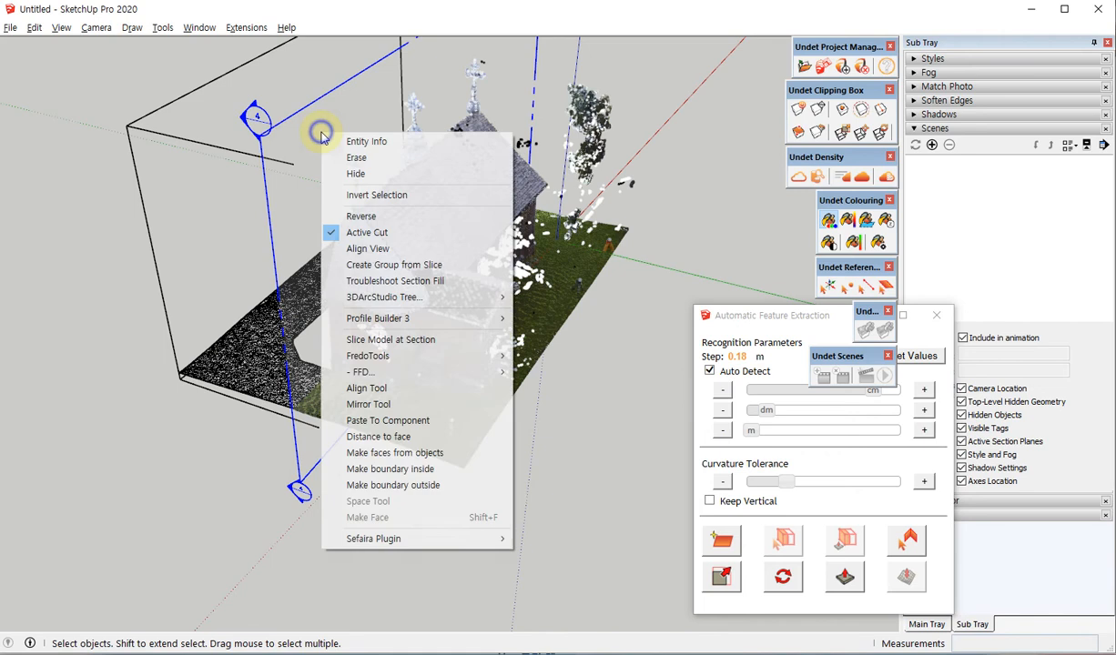
{"action": "left_click", "coordinate": [367, 232]}
{"action": "left_click", "coordinate": [797, 110]}
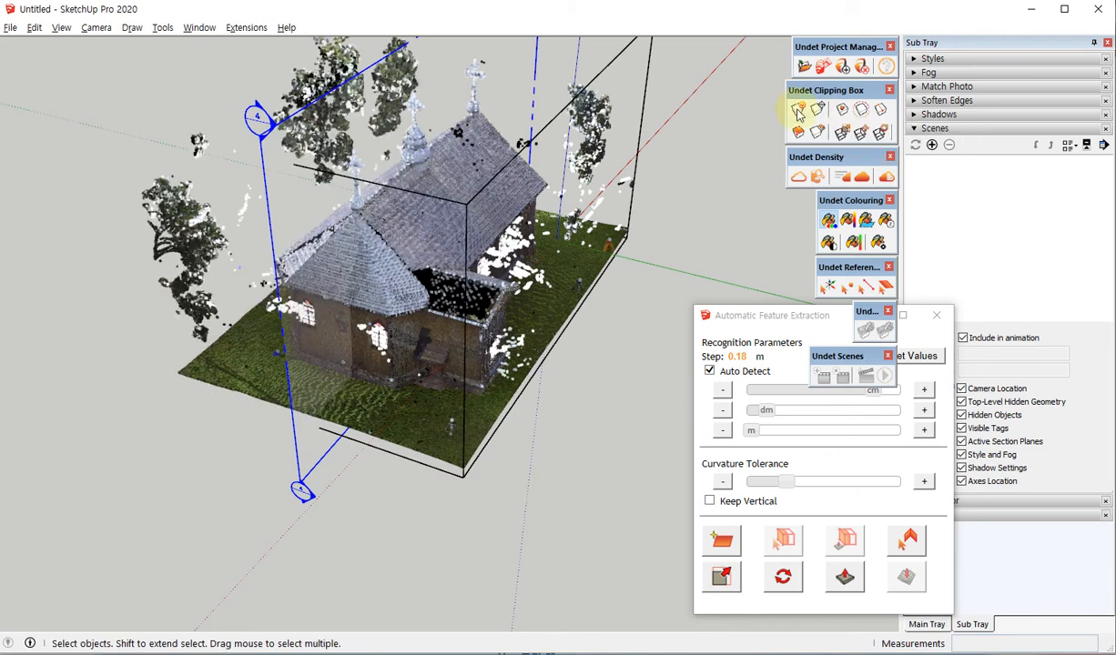
{"action": "middle_click_drag", "start_coordinate": [186, 319], "coordinate": [279, 432]}
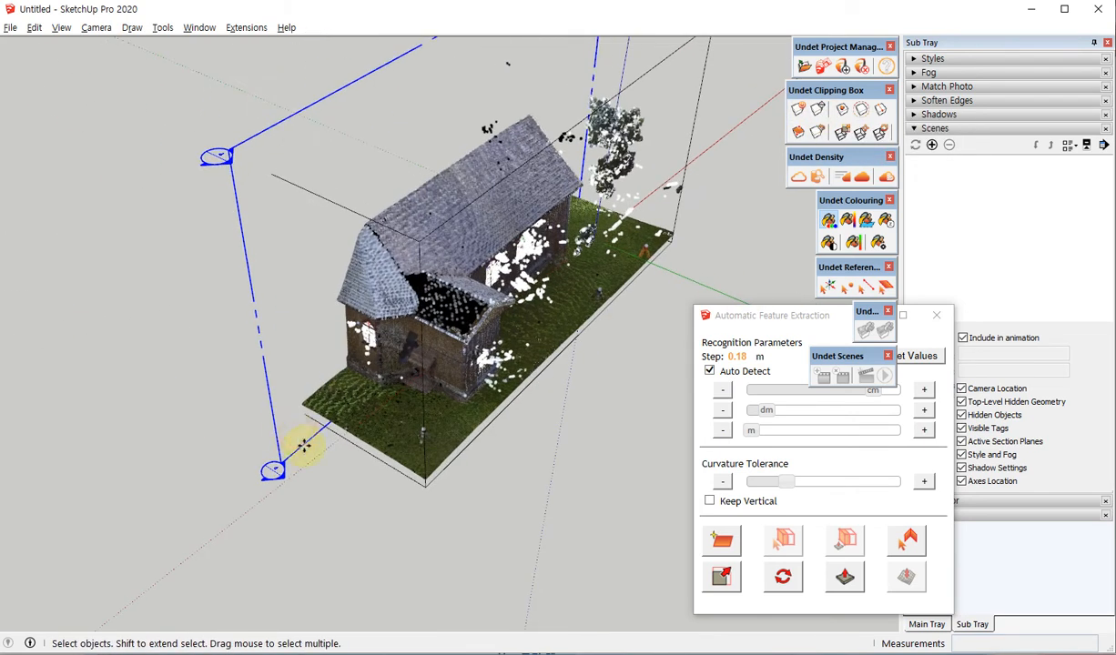
Move the section plane 2390 mm outward along the green axis so the point cloud crop follows it.
{"action": "key", "text": "m"}
{"action": "left_click", "coordinate": [297, 442]}
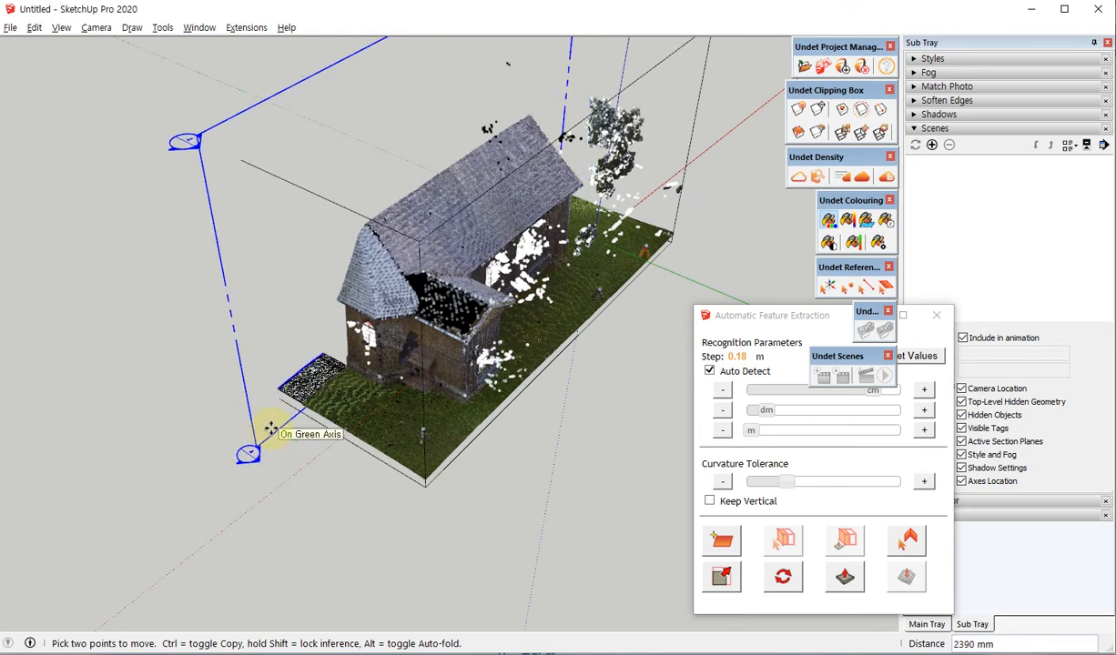
{"action": "left_click", "coordinate": [260, 474]}
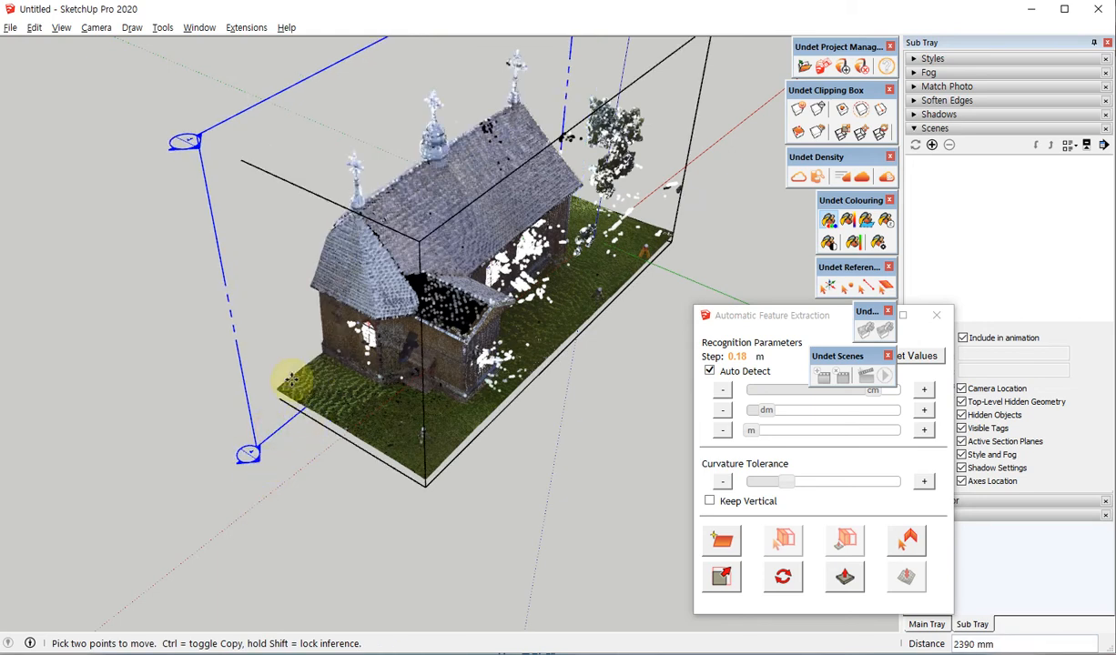
{"action": "middle_click_drag", "start_coordinate": [269, 369], "coordinate": [199, 112]}
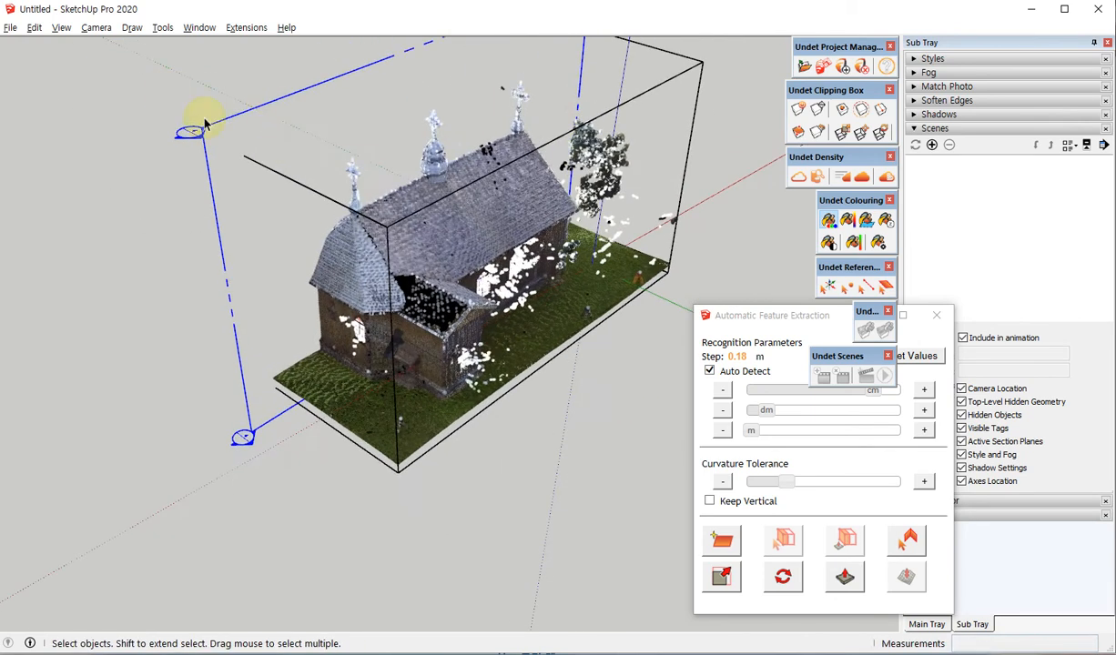
Restore the full church point cloud within the clipping box and delete the section plane.
{"action": "left_click", "coordinate": [818, 109]}
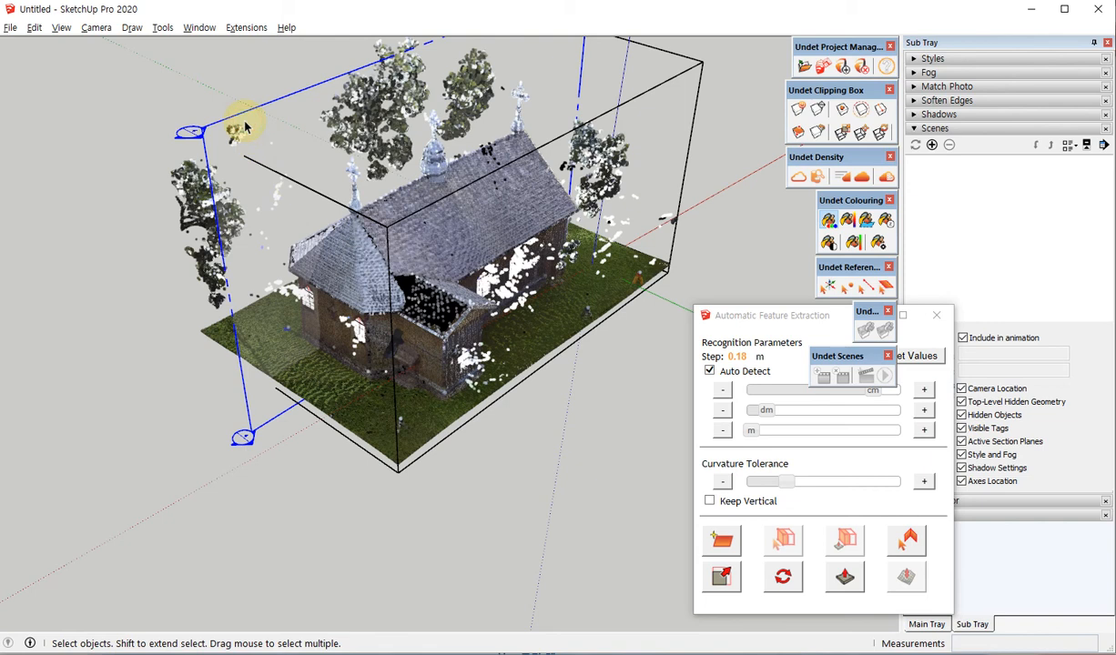
{"action": "left_click", "coordinate": [243, 121]}
{"action": "middle_click_drag", "start_coordinate": [345, 344], "coordinate": [622, 269]}
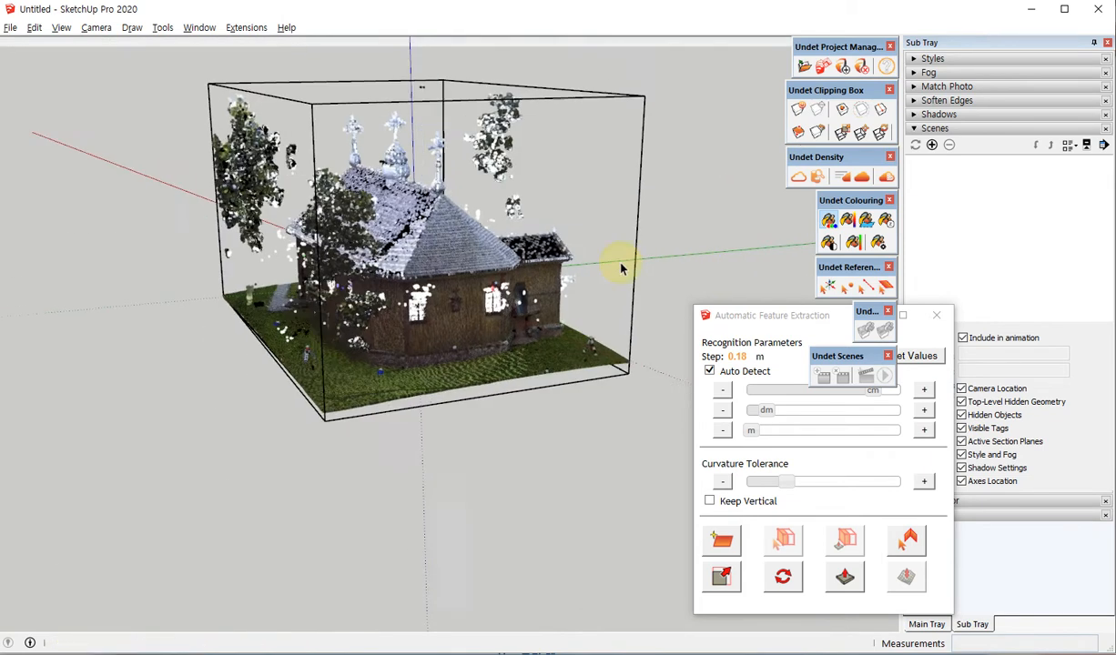
Examine the complete church point cloud with its lawn, trees, side annex and long wall from several sides.
{"action": "scroll", "coordinate": [622, 268], "scroll_direction": "up", "scroll_amount": 5}
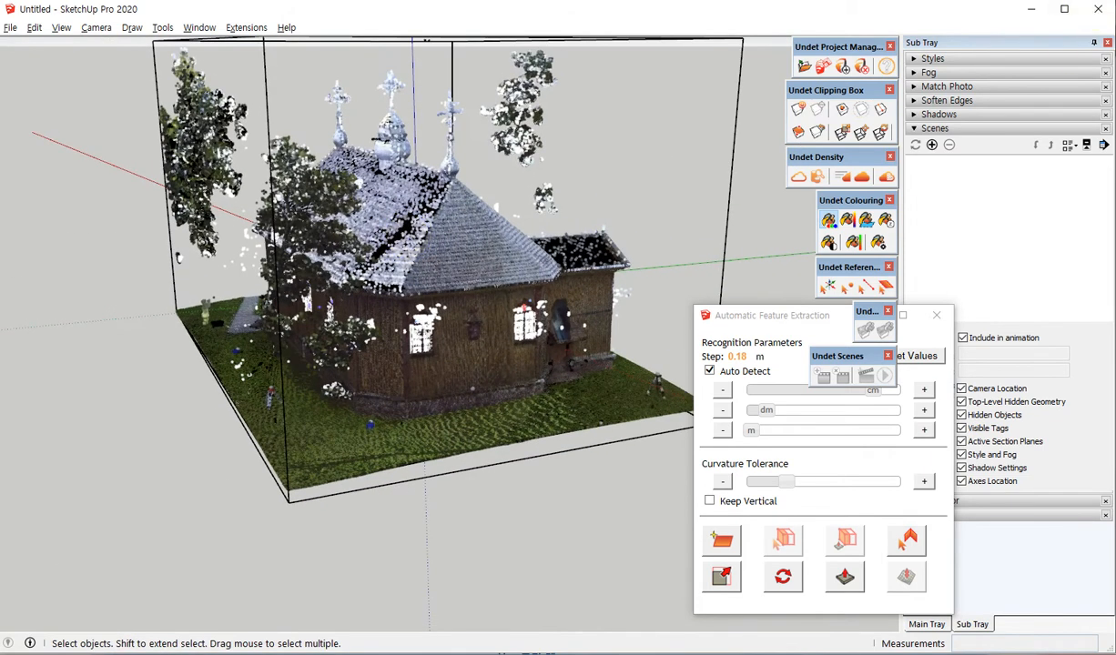
{"action": "middle_click_drag", "start_coordinate": [267, 403], "coordinate": [136, 411]}
{"action": "scroll", "coordinate": [220, 359], "scroll_direction": "down", "scroll_amount": 3}
{"action": "scroll", "coordinate": [601, 388], "scroll_direction": "up", "scroll_amount": 1}
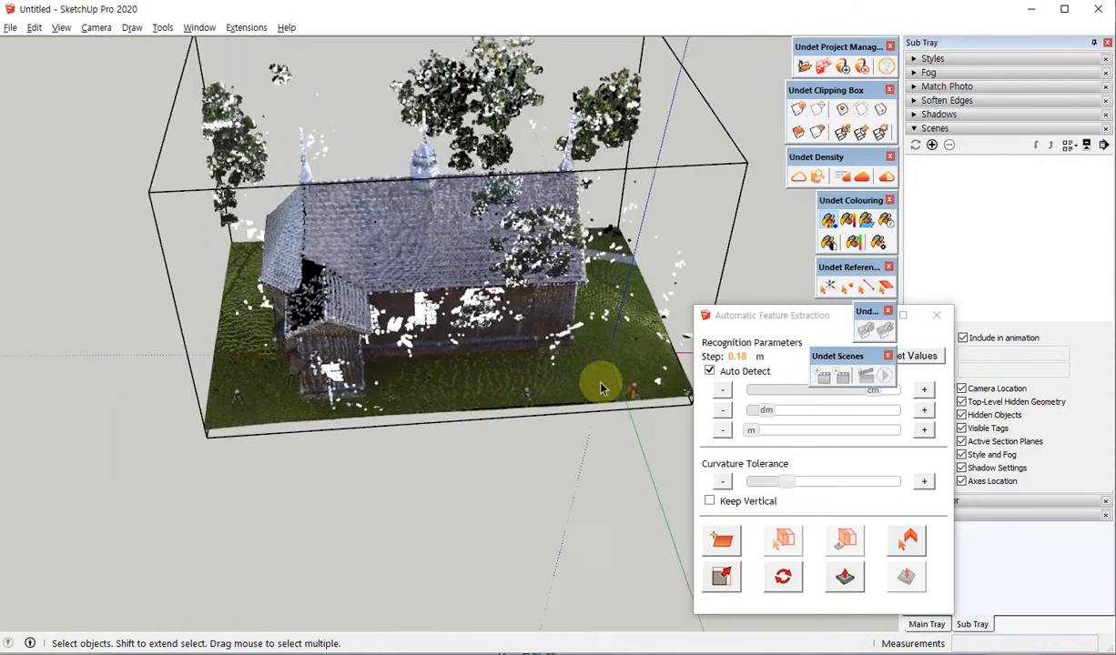
{"action": "scroll", "coordinate": [601, 389], "scroll_direction": "up", "scroll_amount": 5}
{"action": "middle_click_drag", "start_coordinate": [228, 293], "coordinate": [228, 293]}
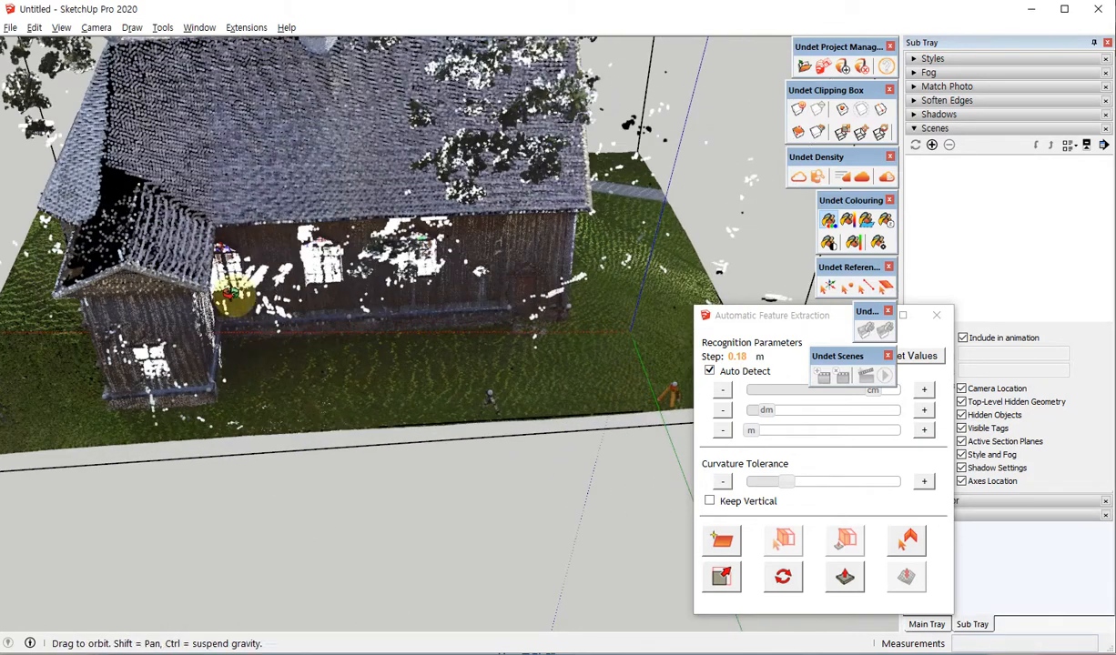
{"action": "scroll", "coordinate": [349, 386], "scroll_direction": "down", "scroll_amount": 5}
{"action": "mouse_move", "coordinate": [523, 317]}
{"action": "middle_mouse_down"}
{"action": "mouse_move", "coordinate": [455, 274]}
{"action": "mouse_move", "coordinate": [339, 310]}
{"action": "middle_mouse_up"}
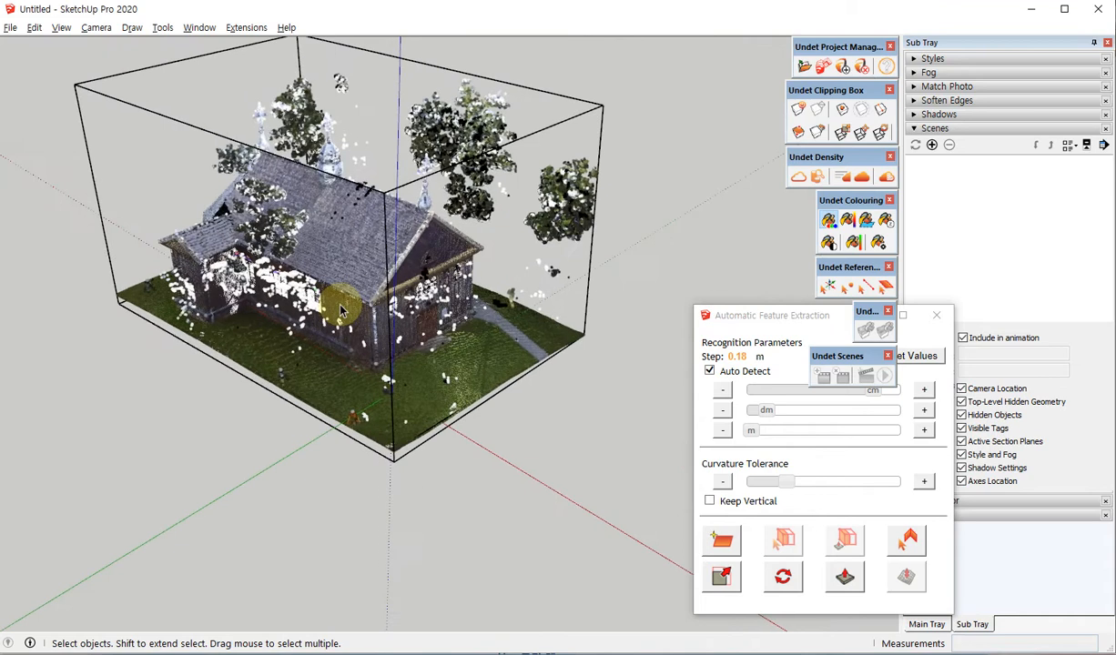
{"action": "scroll", "coordinate": [341, 310], "scroll_direction": "up", "scroll_amount": 1}
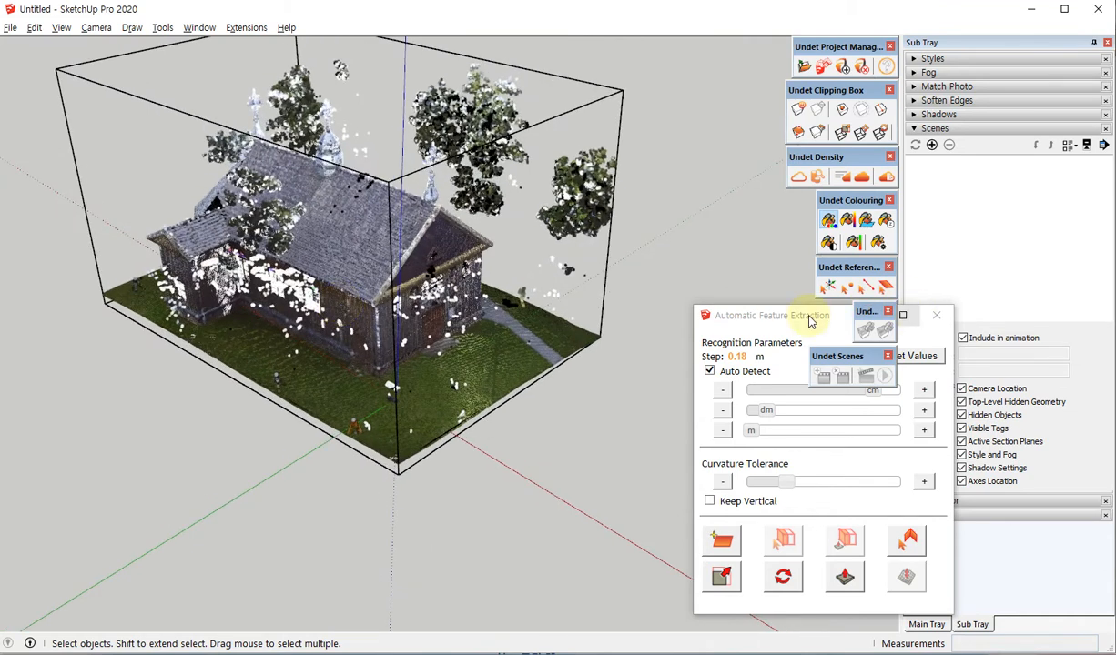
Reposition the Automatic Feature Extraction window and examine the church's front gable, entrance and the path across the lawn.
{"action": "left_click_drag", "start_coordinate": [780, 322], "coordinate": [632, 328]}
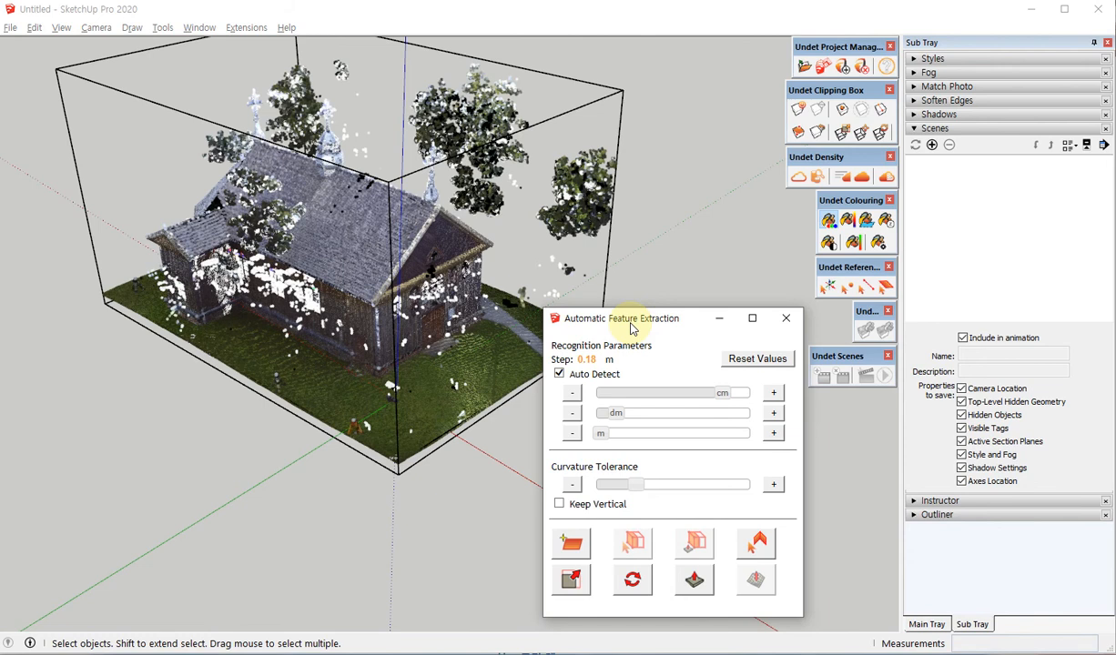
{"action": "left_click_drag", "start_coordinate": [632, 327], "coordinate": [812, 317]}
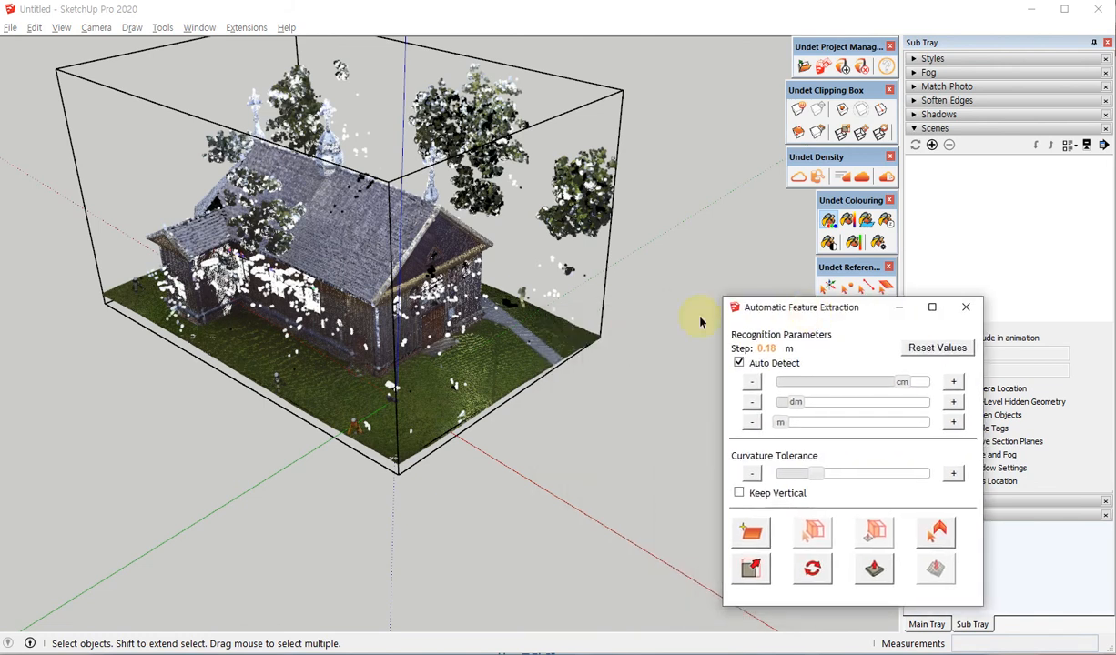
{"action": "middle_click_drag", "start_coordinate": [444, 335], "coordinate": [424, 249]}
{"action": "scroll", "coordinate": [424, 252], "scroll_direction": "up", "scroll_amount": 3}
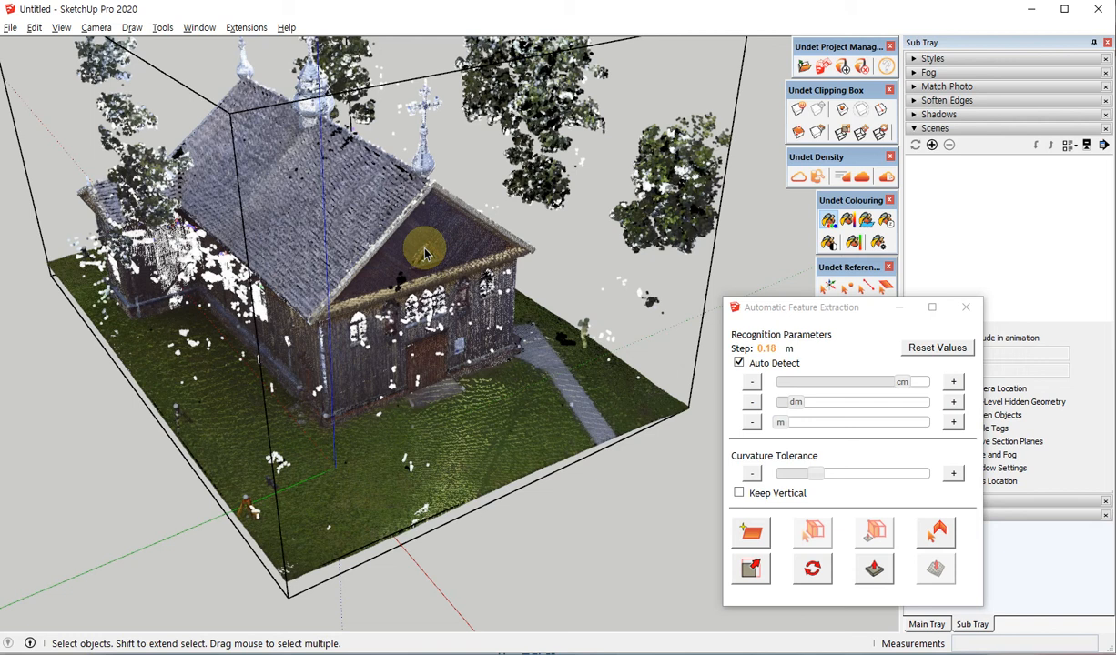
{"action": "middle_click_drag", "start_coordinate": [406, 299], "coordinate": [223, 351]}
{"action": "scroll", "coordinate": [344, 242], "scroll_direction": "up", "scroll_amount": 3}
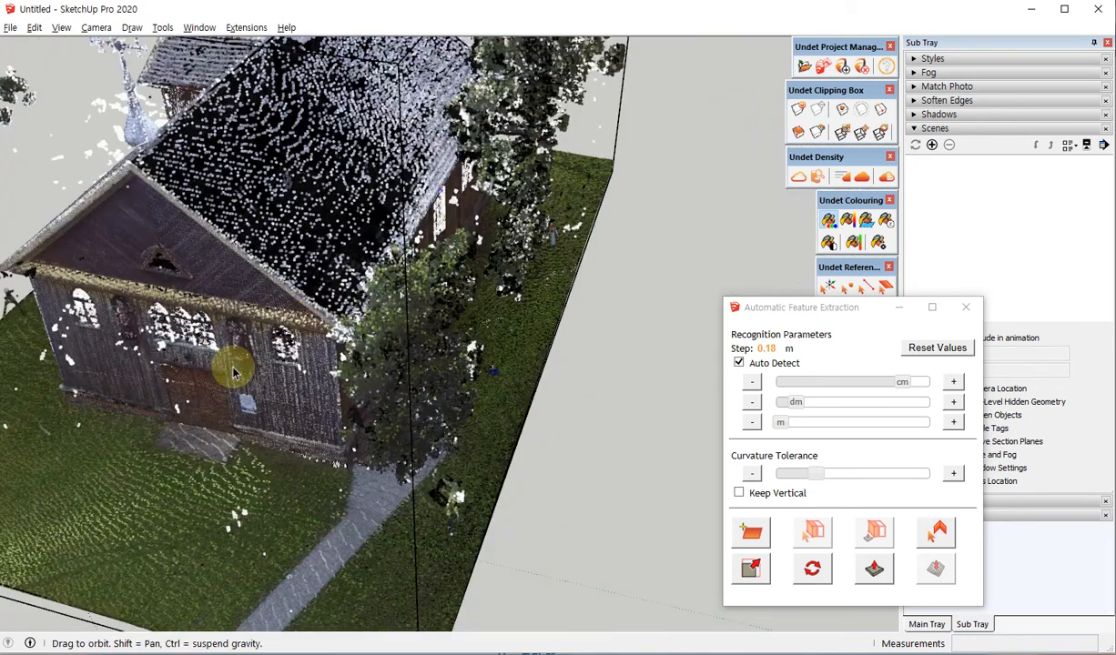
{"action": "scroll", "coordinate": [437, 300], "scroll_direction": "down", "scroll_amount": 3}
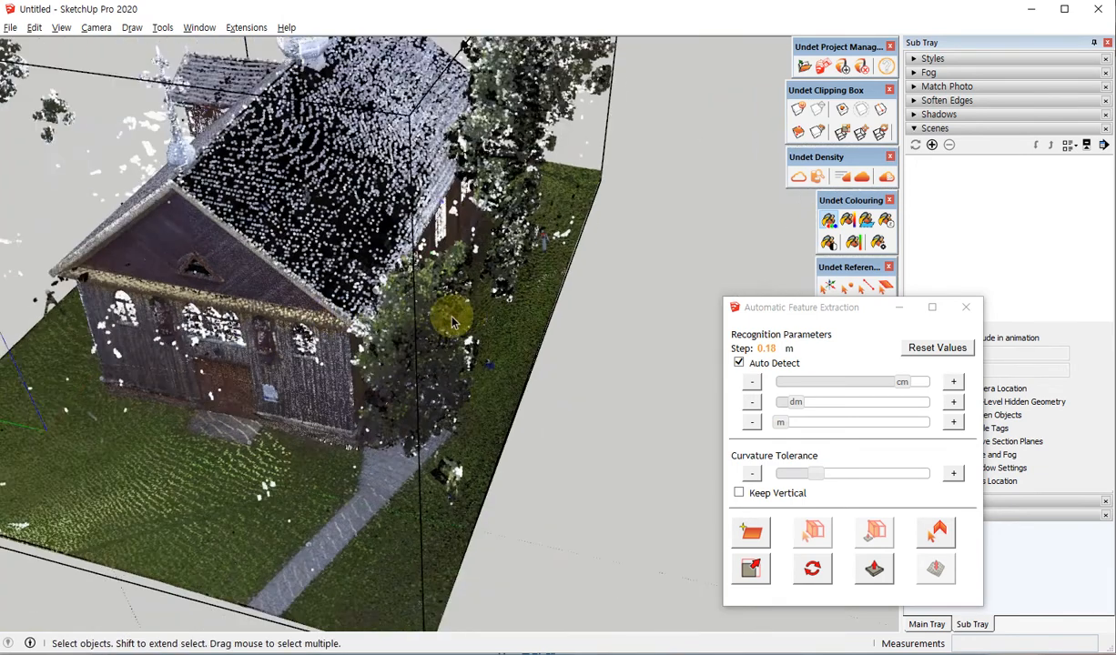
{"action": "middle_click_drag", "start_coordinate": [347, 281], "coordinate": [310, 293]}
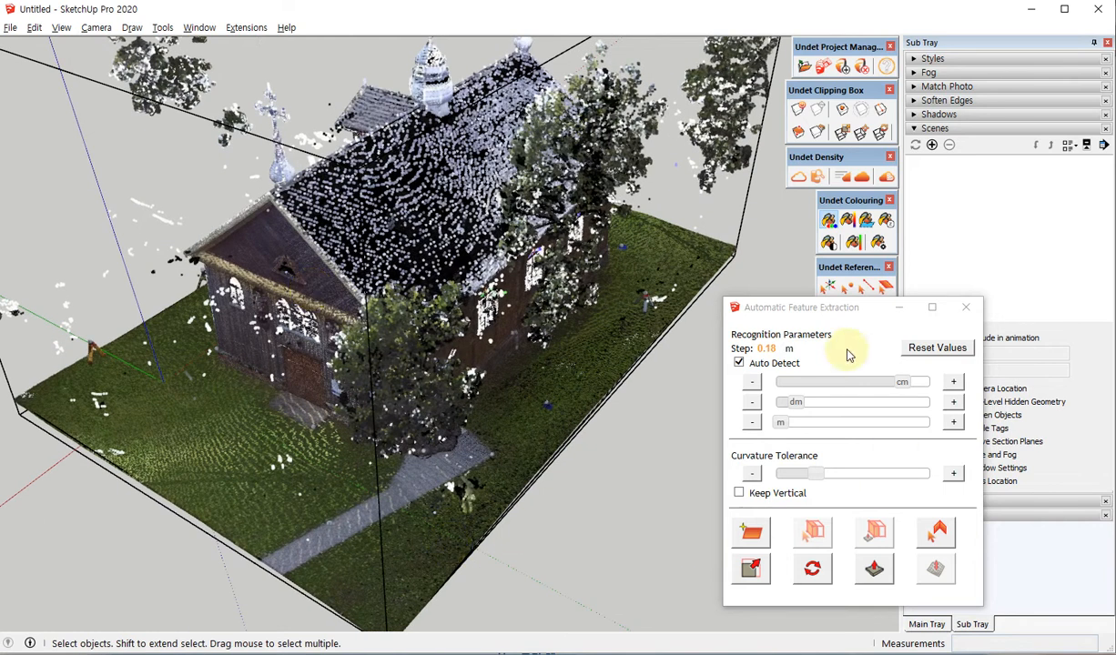
{"action": "left_click", "coordinate": [515, 485]}
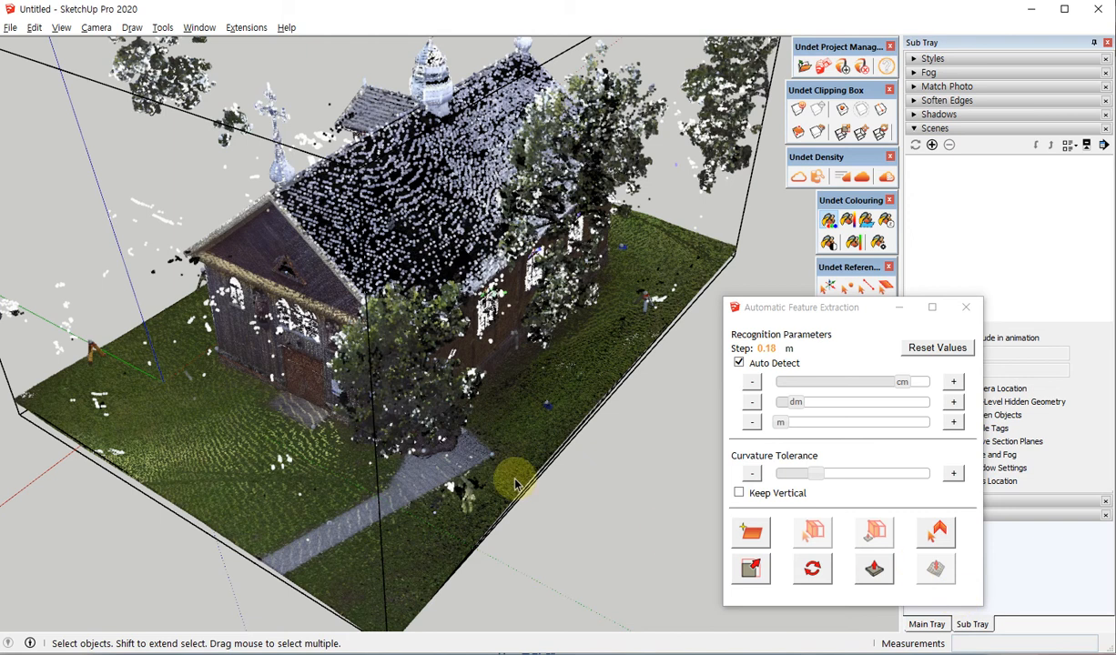